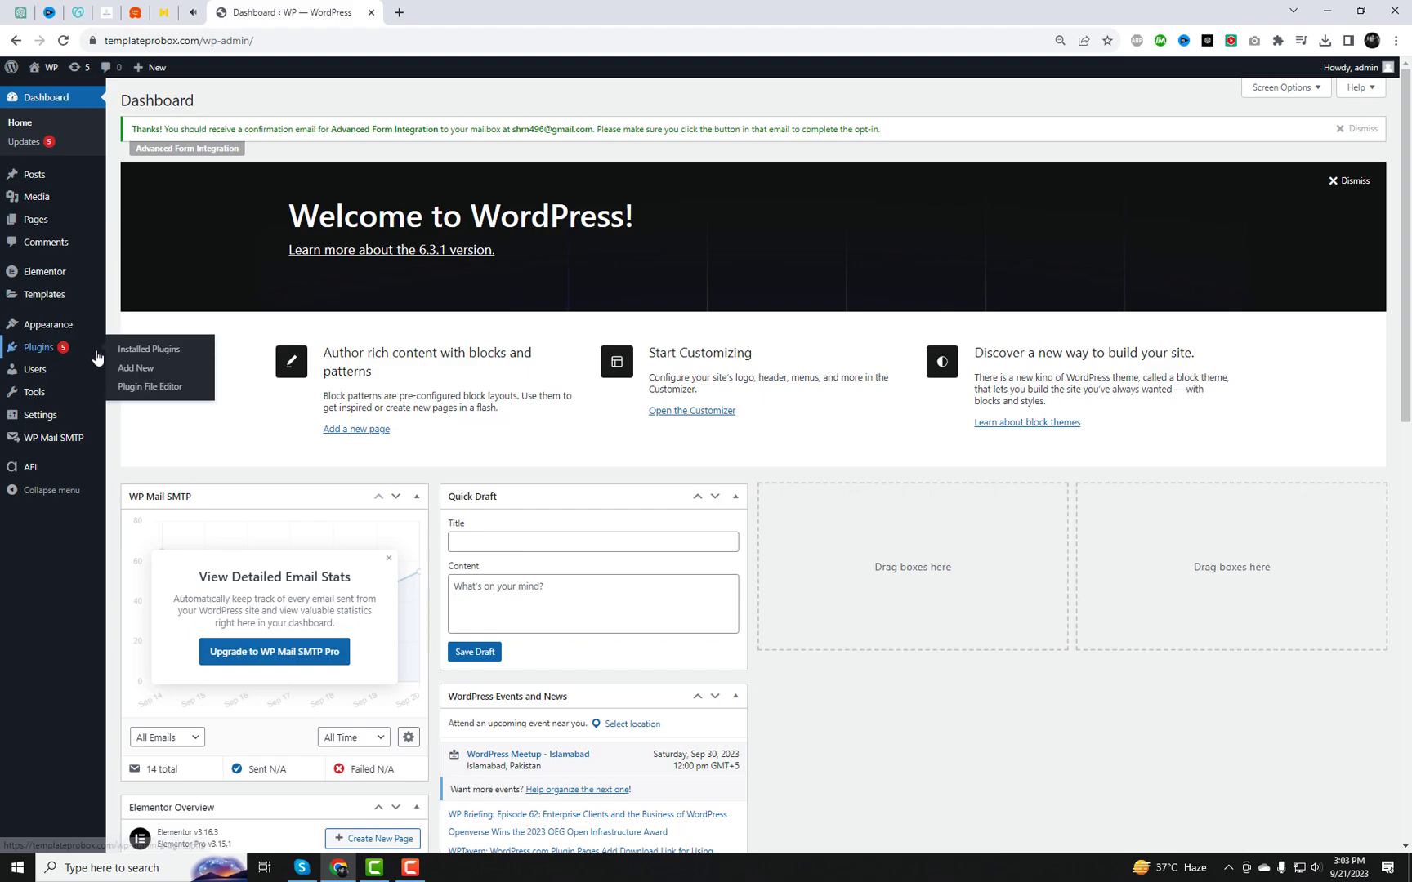
Search the new plugins for Contact Form 7, then install and activate it.
left_click(197, 102)
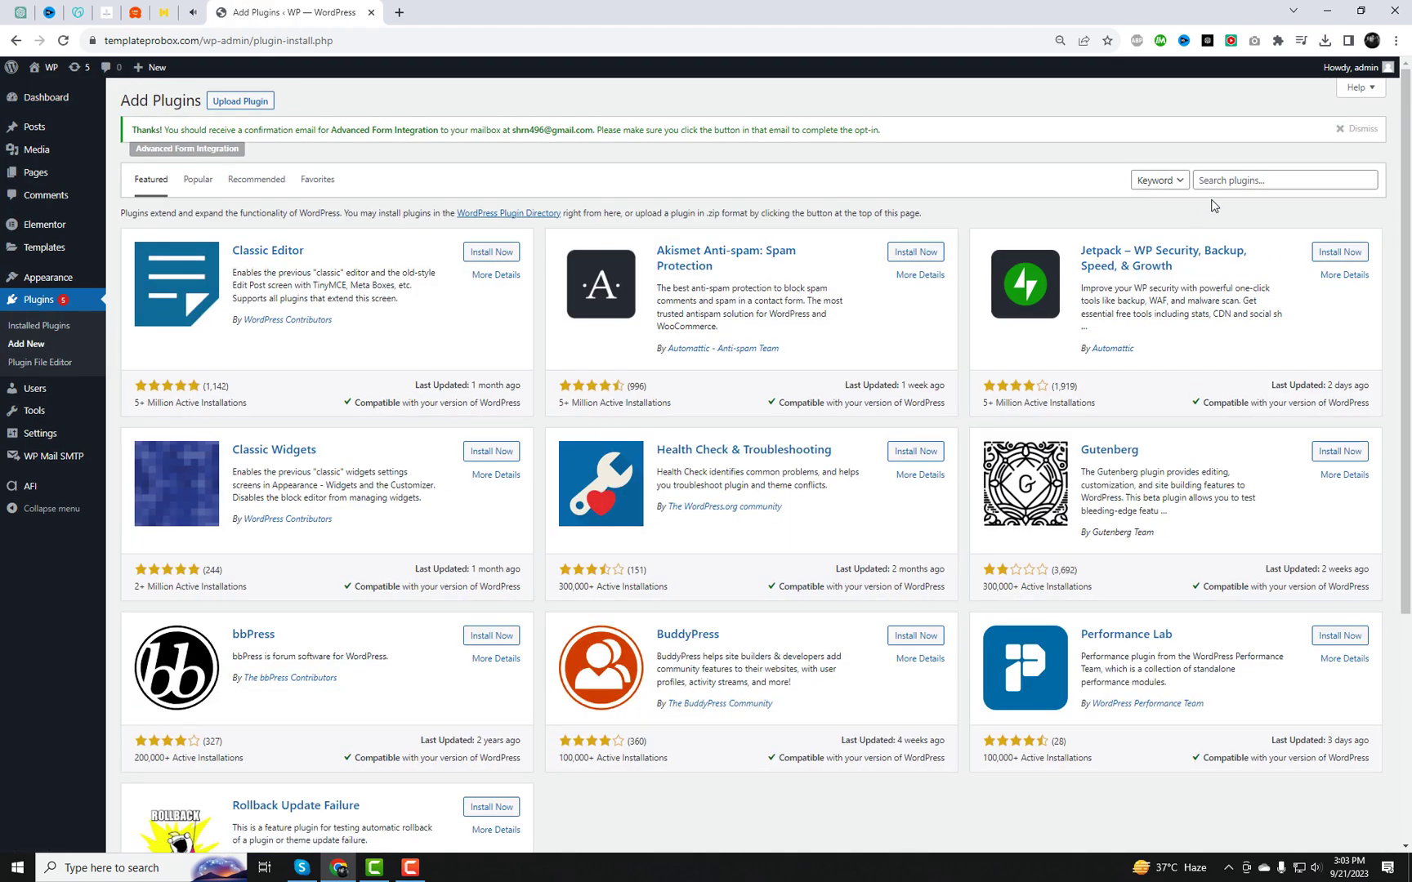
left_click(1217, 181)
left_click(1299, 241)
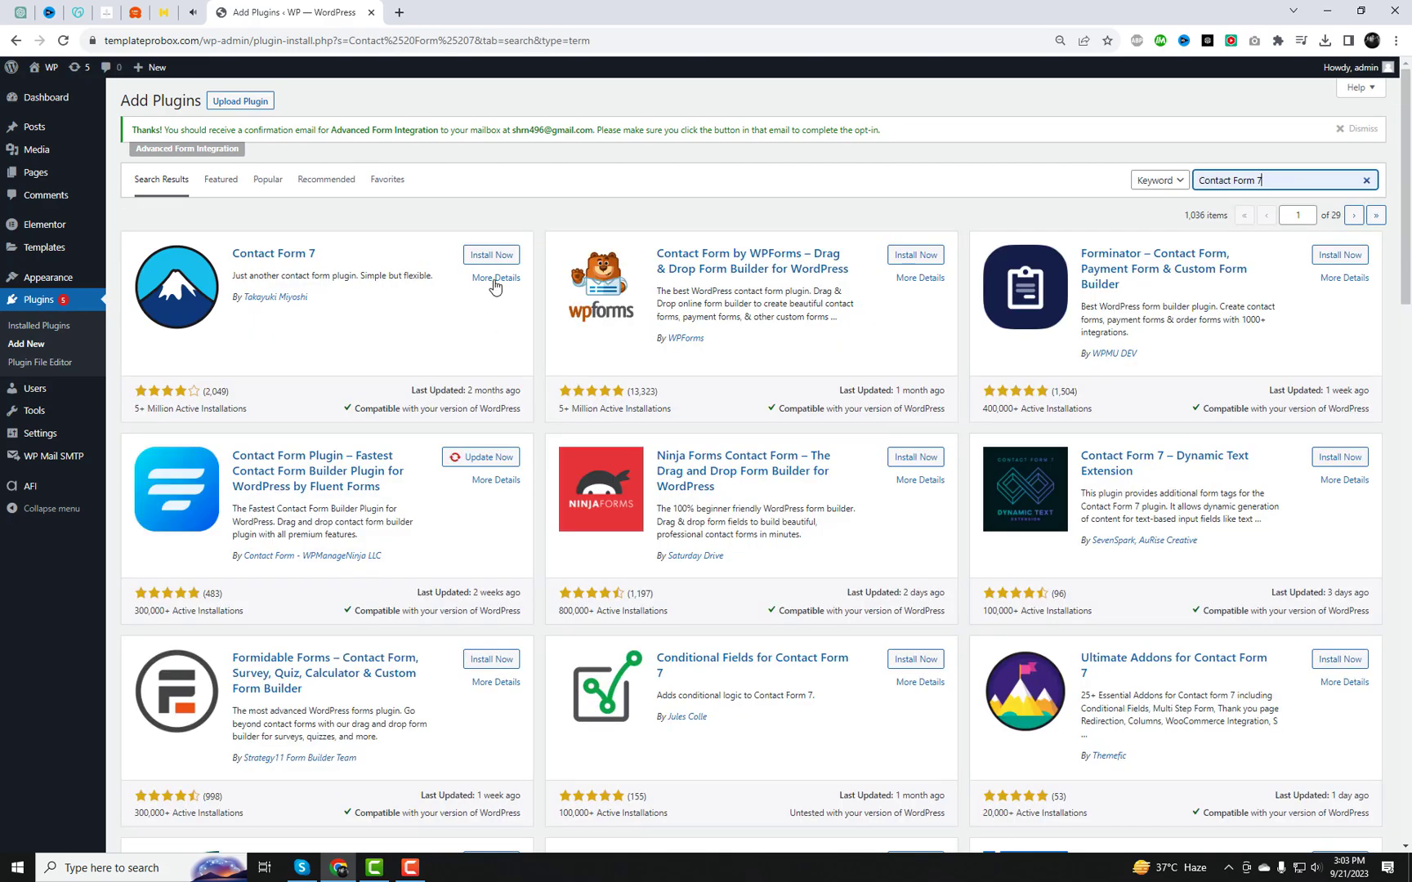
left_click(497, 255)
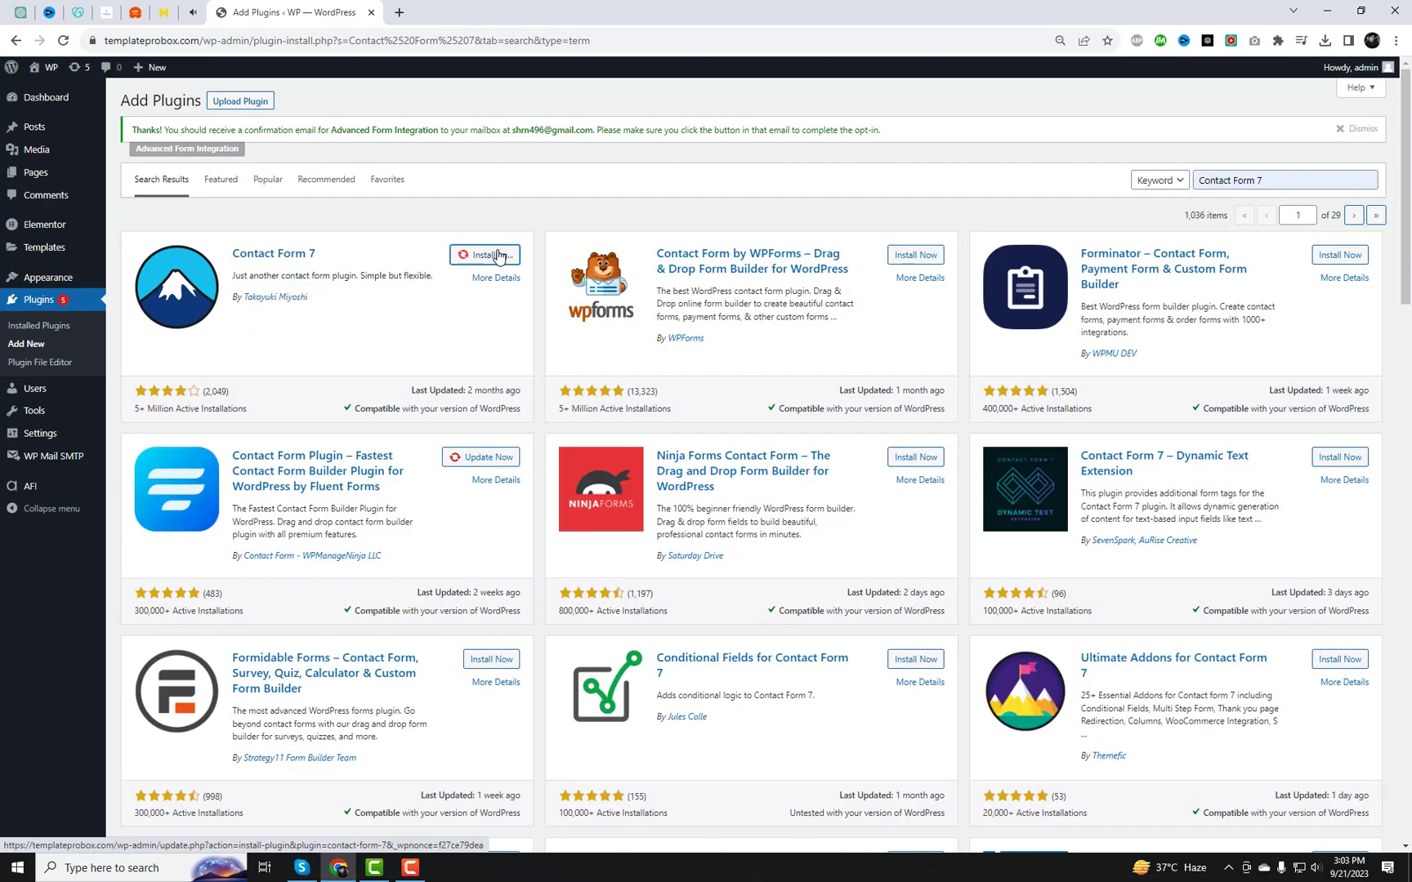
left_click(498, 261)
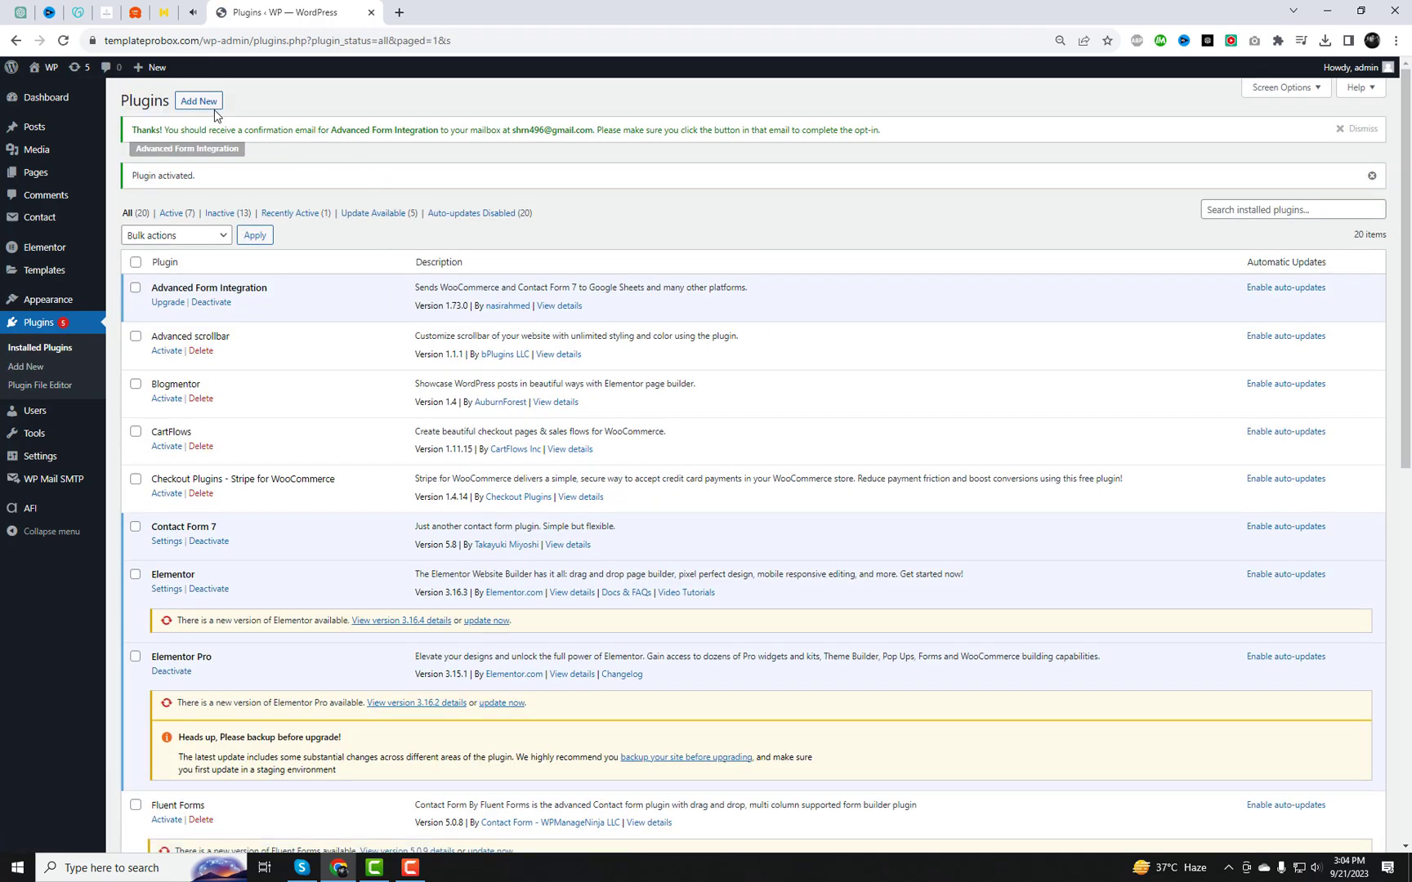
Find the Forminator plugin in the plugin directory, then install and activate it.
left_click(214, 106)
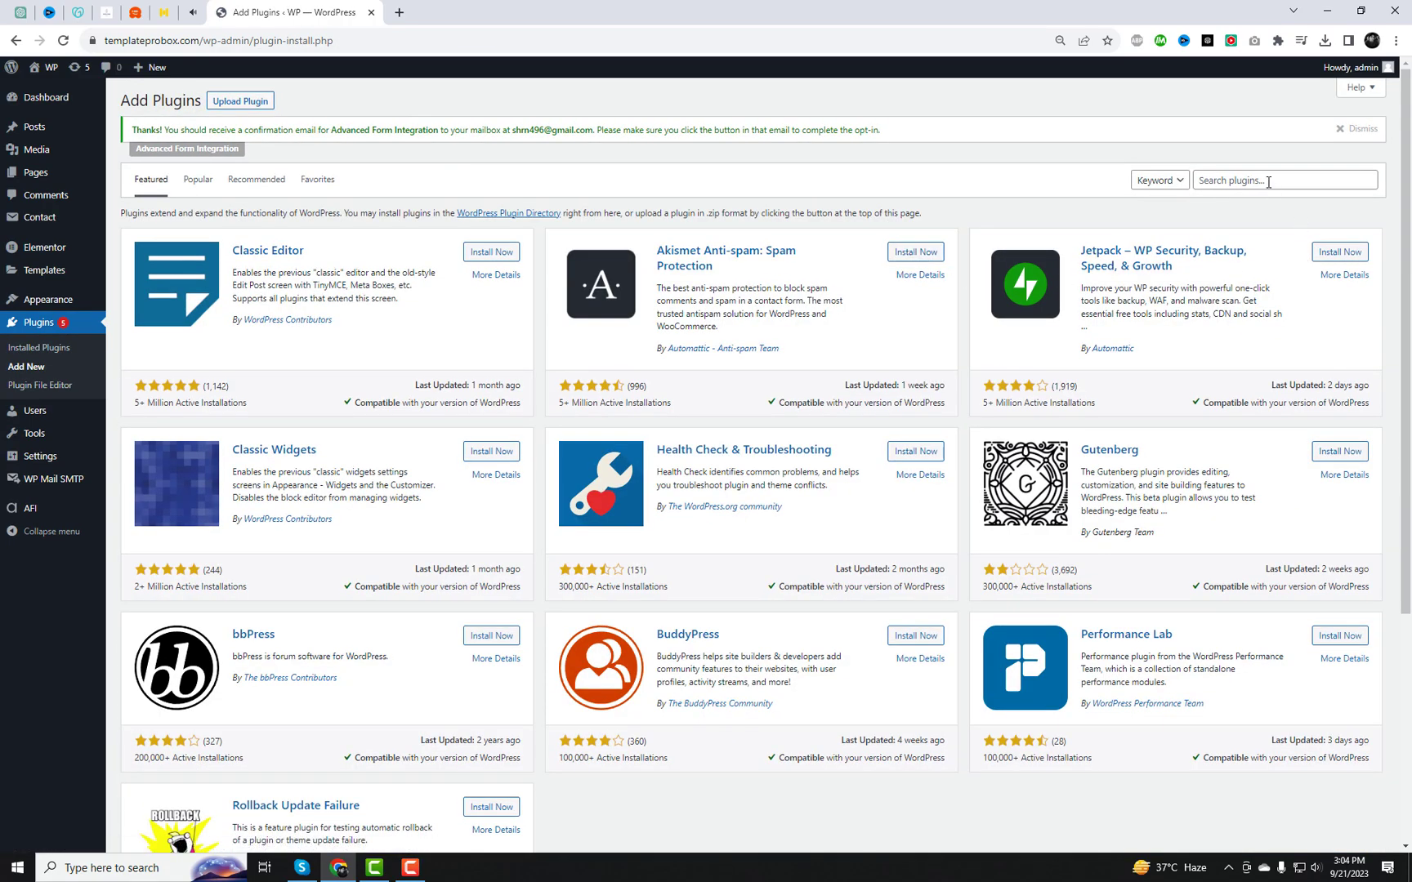
left_click(1268, 182)
type("f")
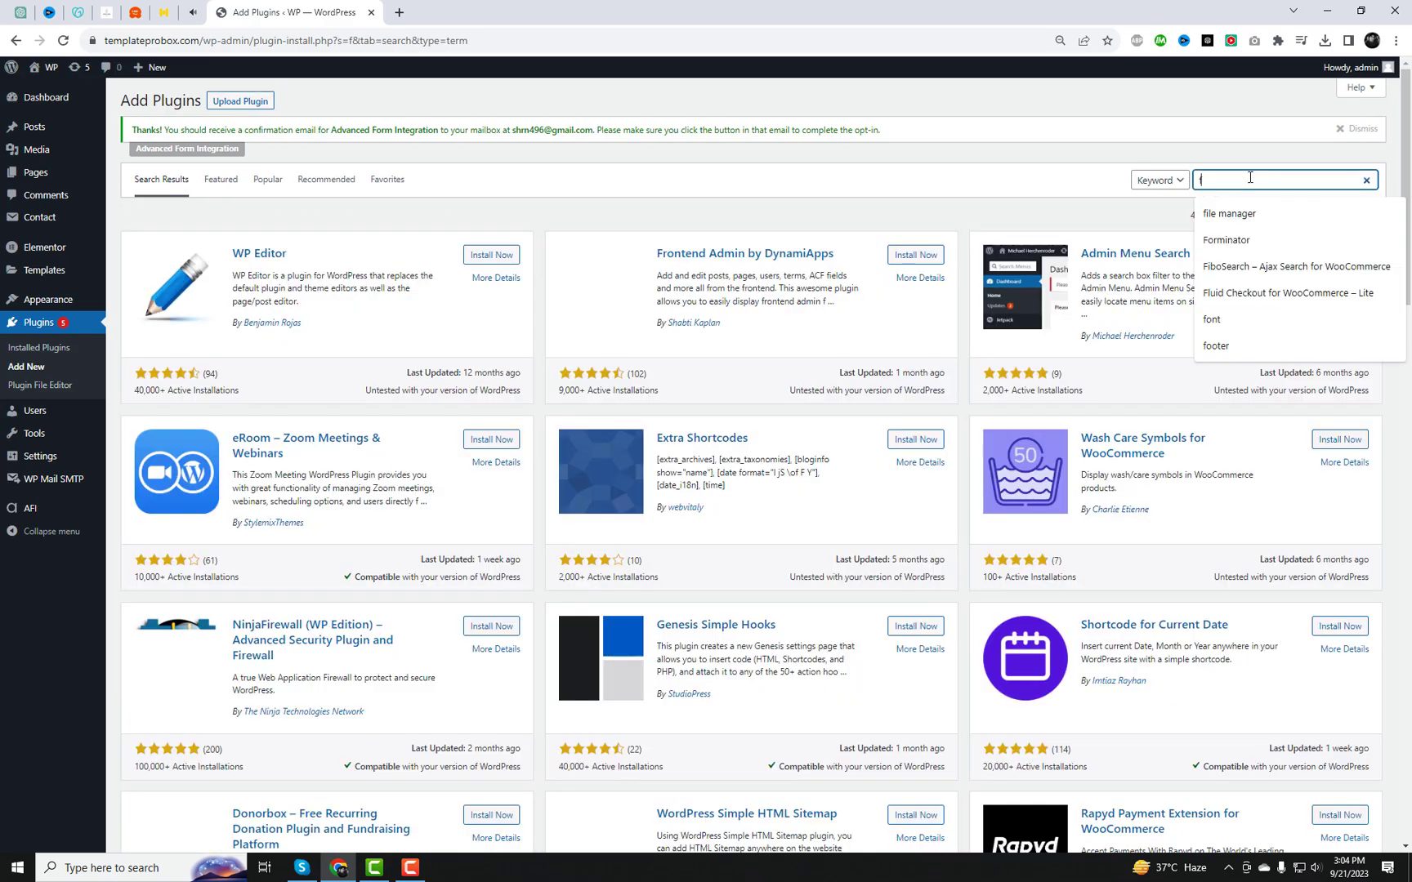
left_click(1225, 242)
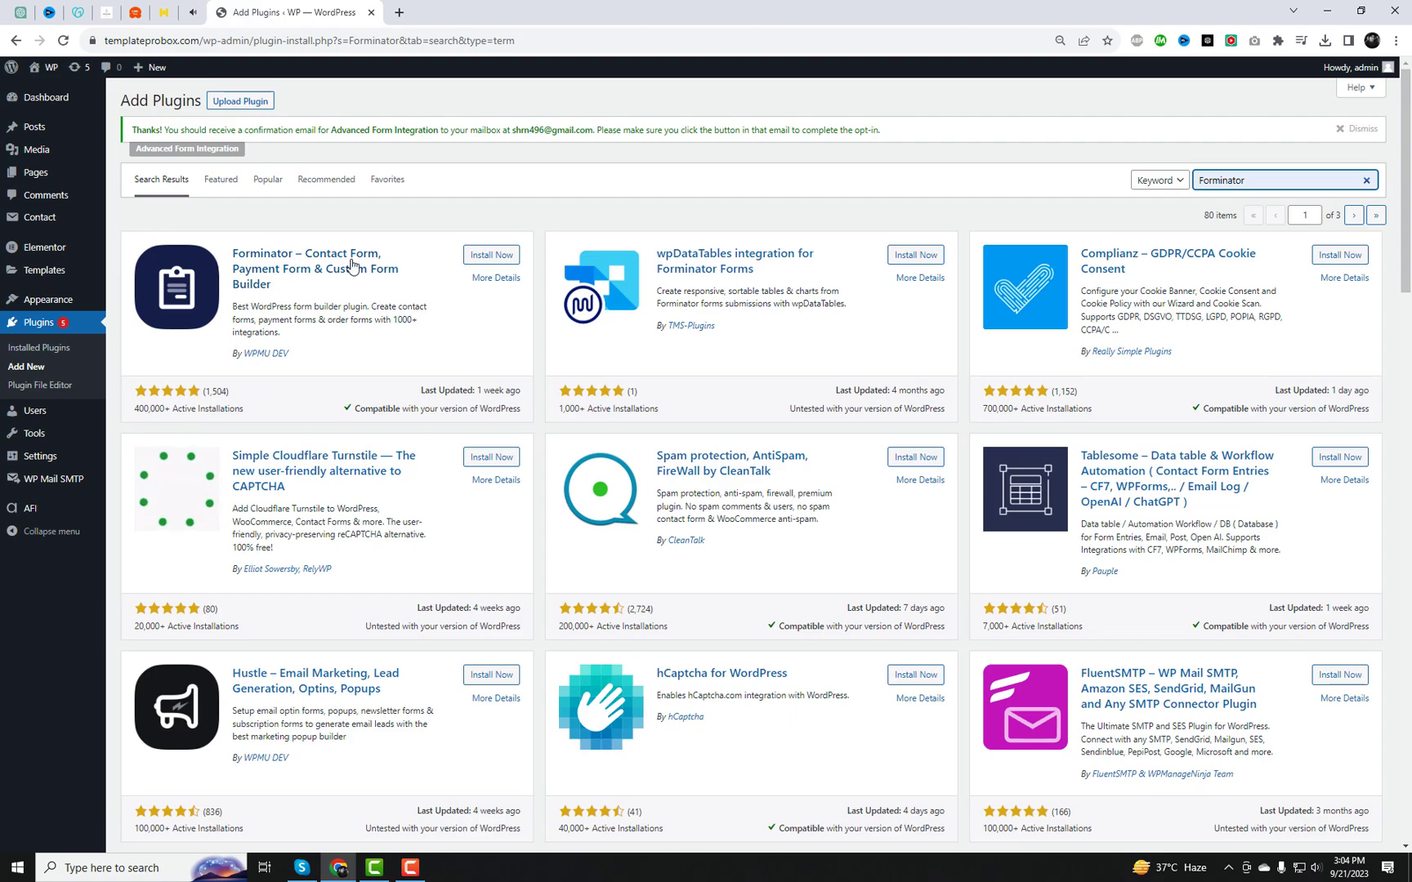
left_click(484, 256)
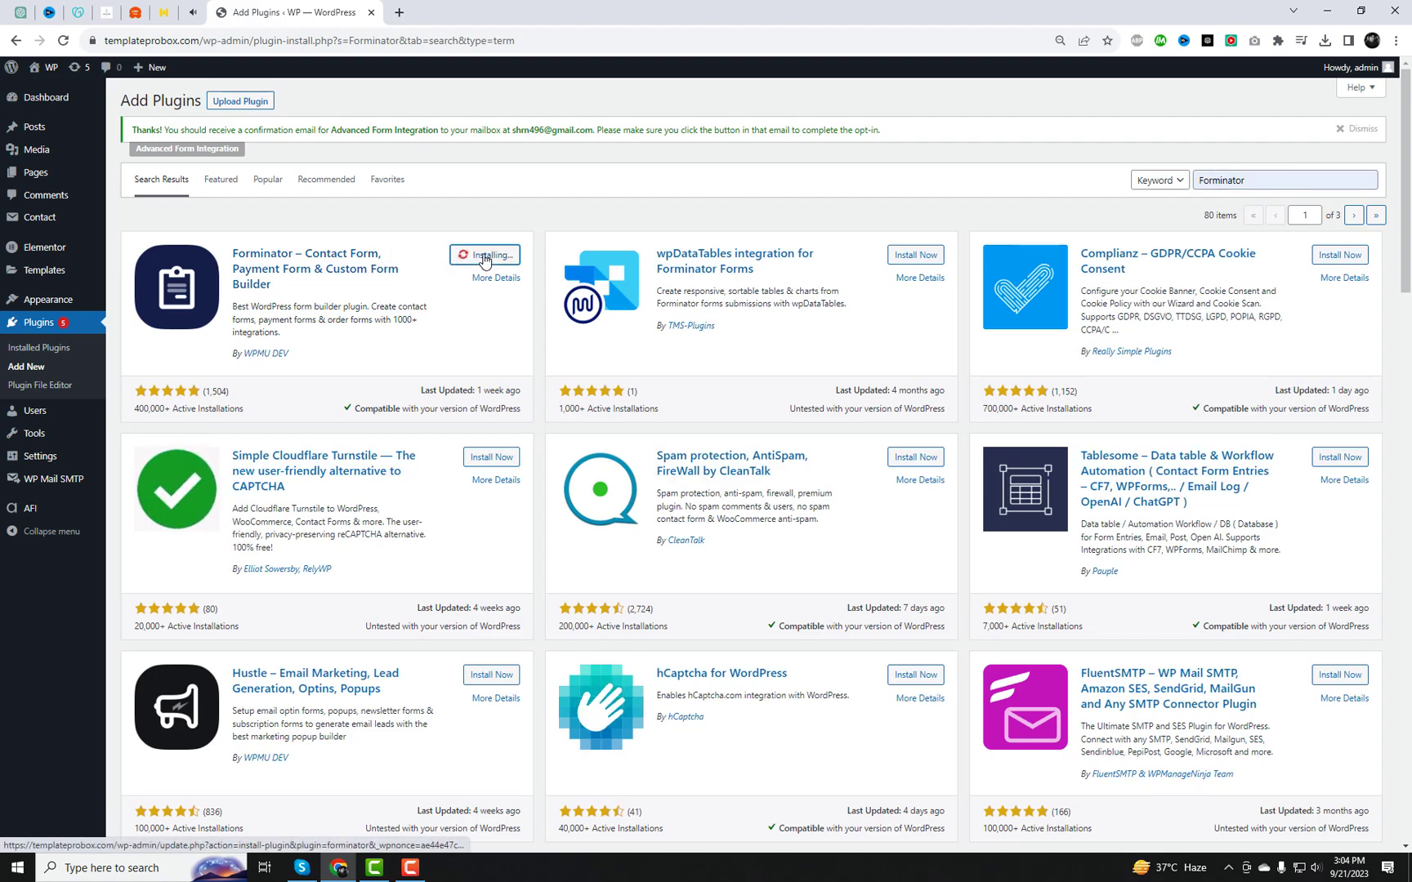
left_click(494, 259)
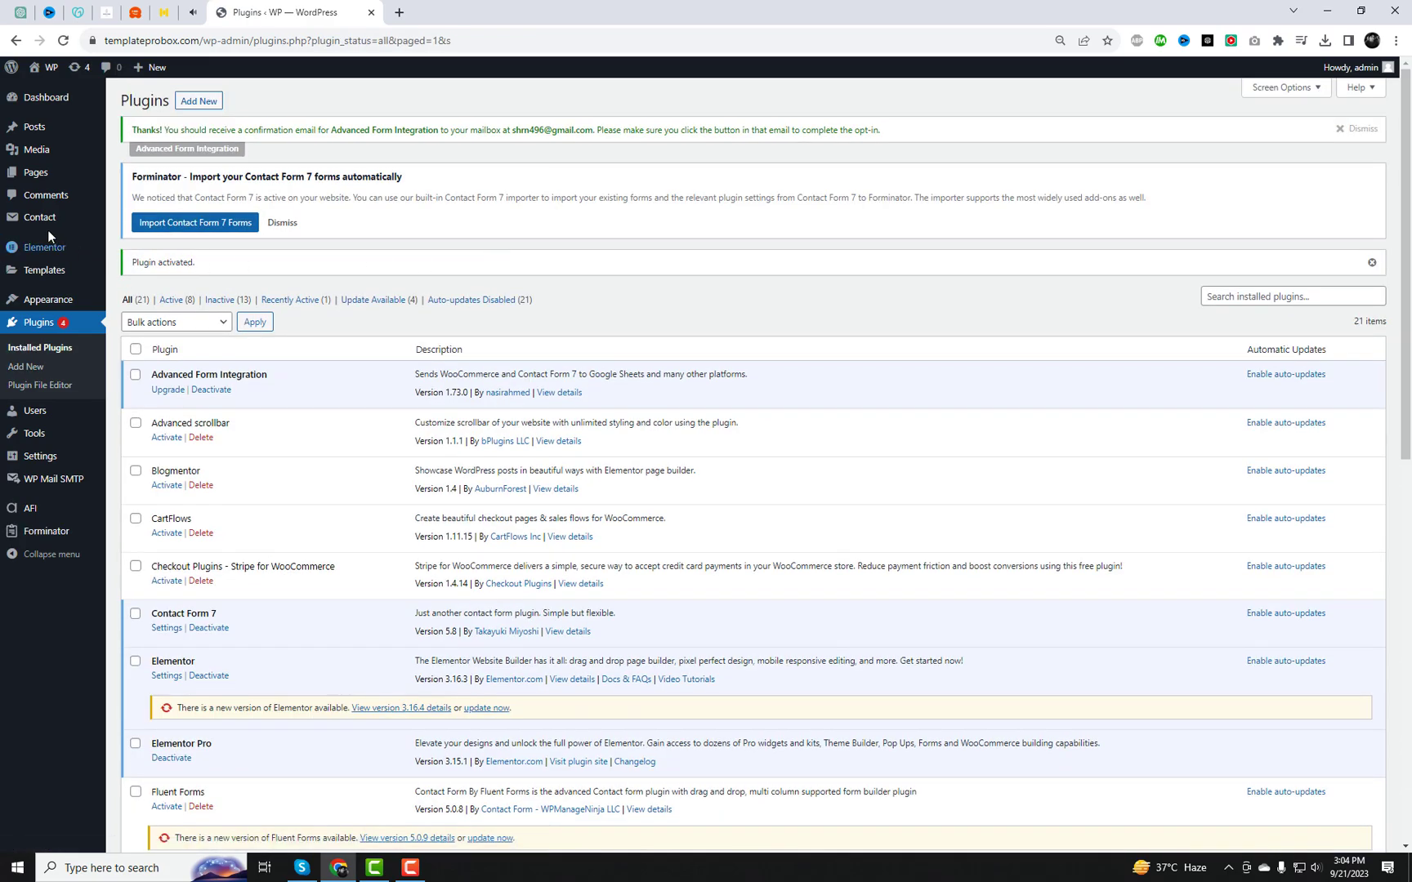
Create a new Contact Form 7 form titled "Contact Form One".
mouse_move(47, 227)
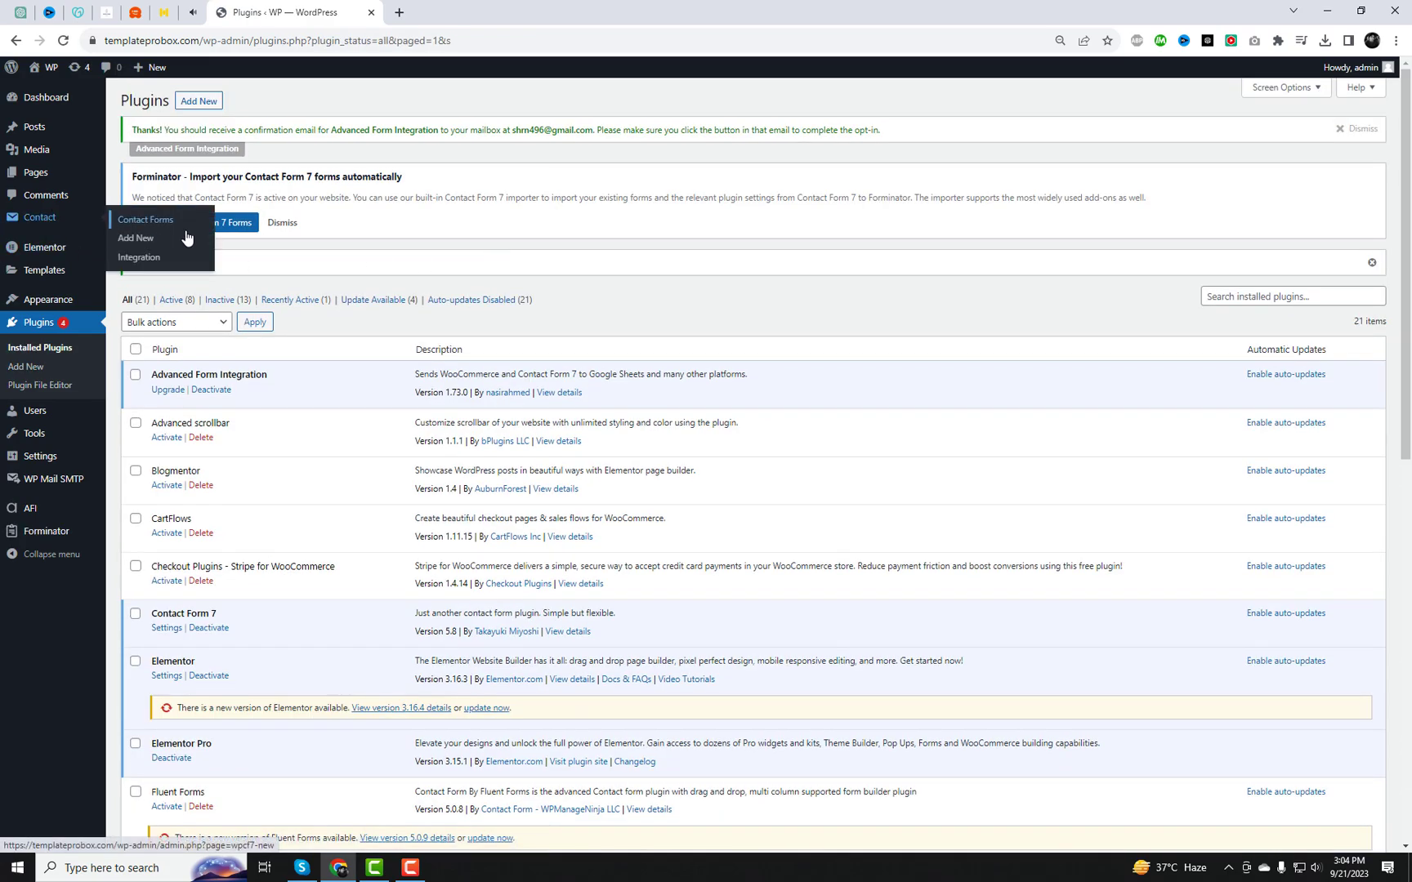
left_click(147, 222)
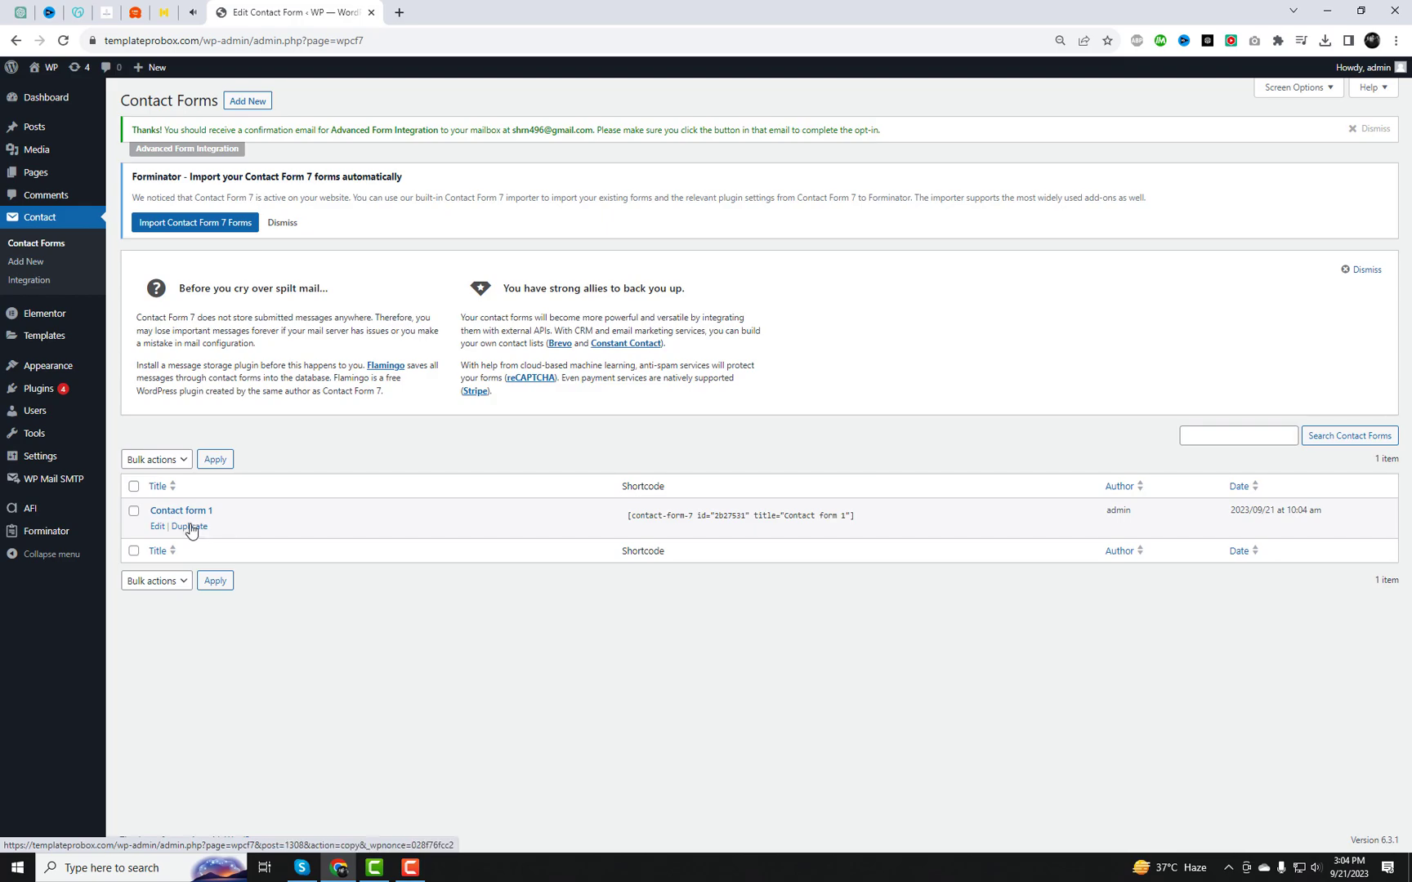
left_click(241, 102)
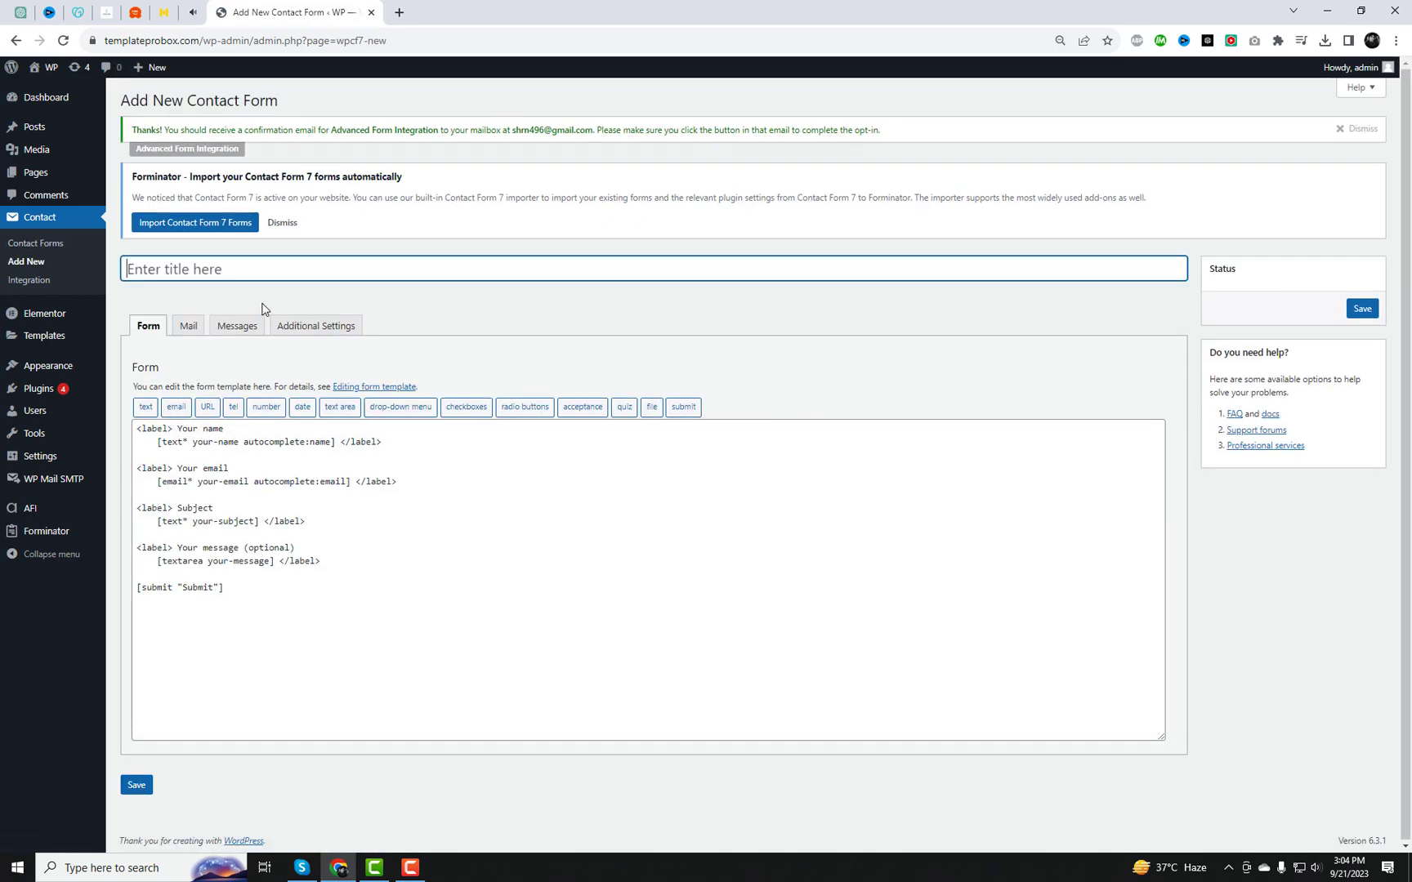
type("Contact Form One")
Change the name field in the form template to the label "First name" with the tag name first-name.
left_click_drag(177, 430, 199, 431)
type("First")
left_click_drag(193, 442, 213, 442)
type("fjir")
key("BackSpace")
key("BackSpace")
key("BackSpace")
type("irst")
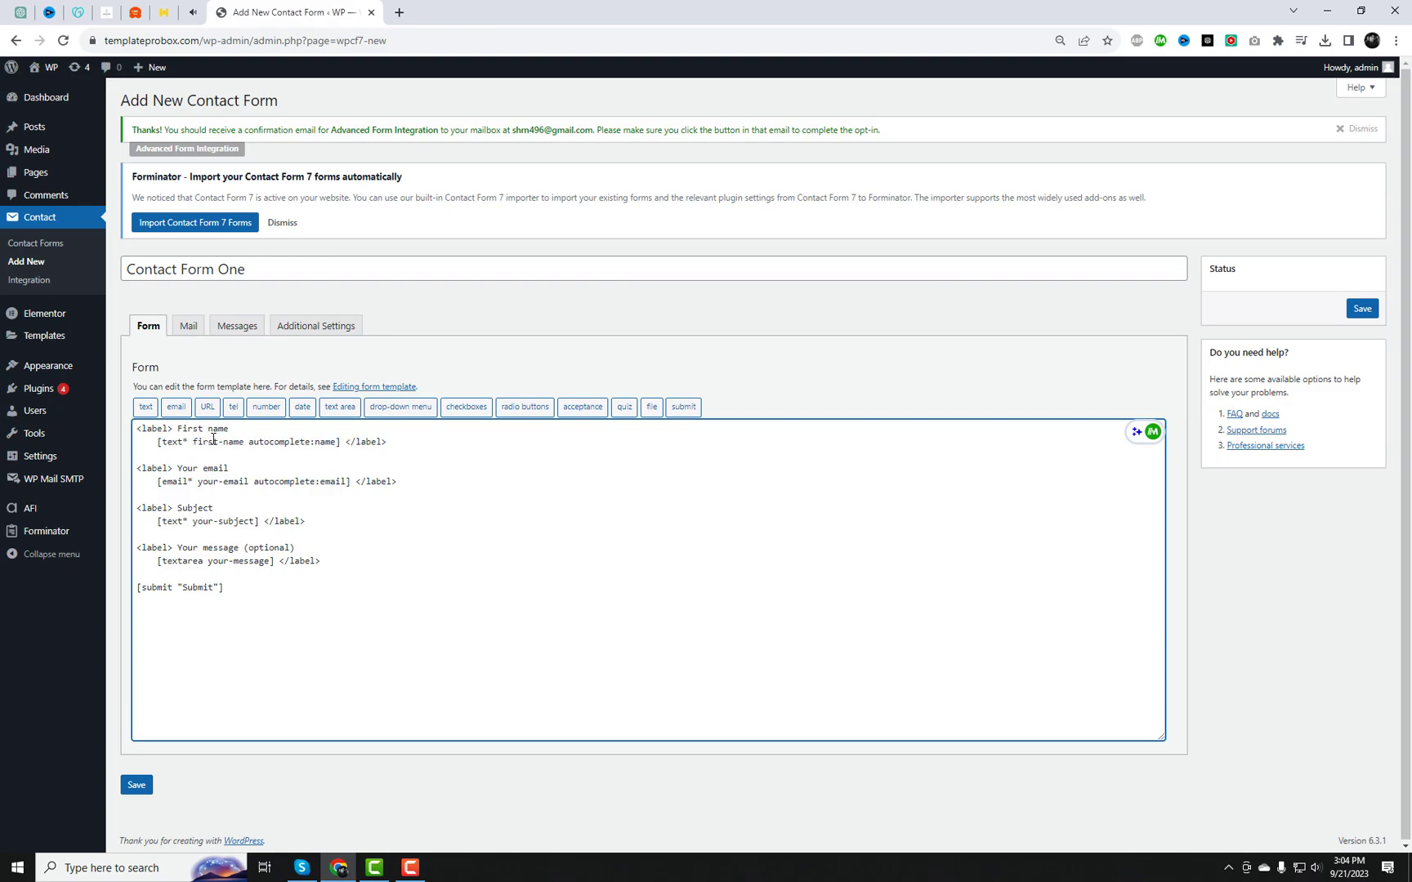
Duplicate the first name field below itself and change the copy to "Last Name" with the tag name last-name.
left_click_drag(389, 442, 128, 433)
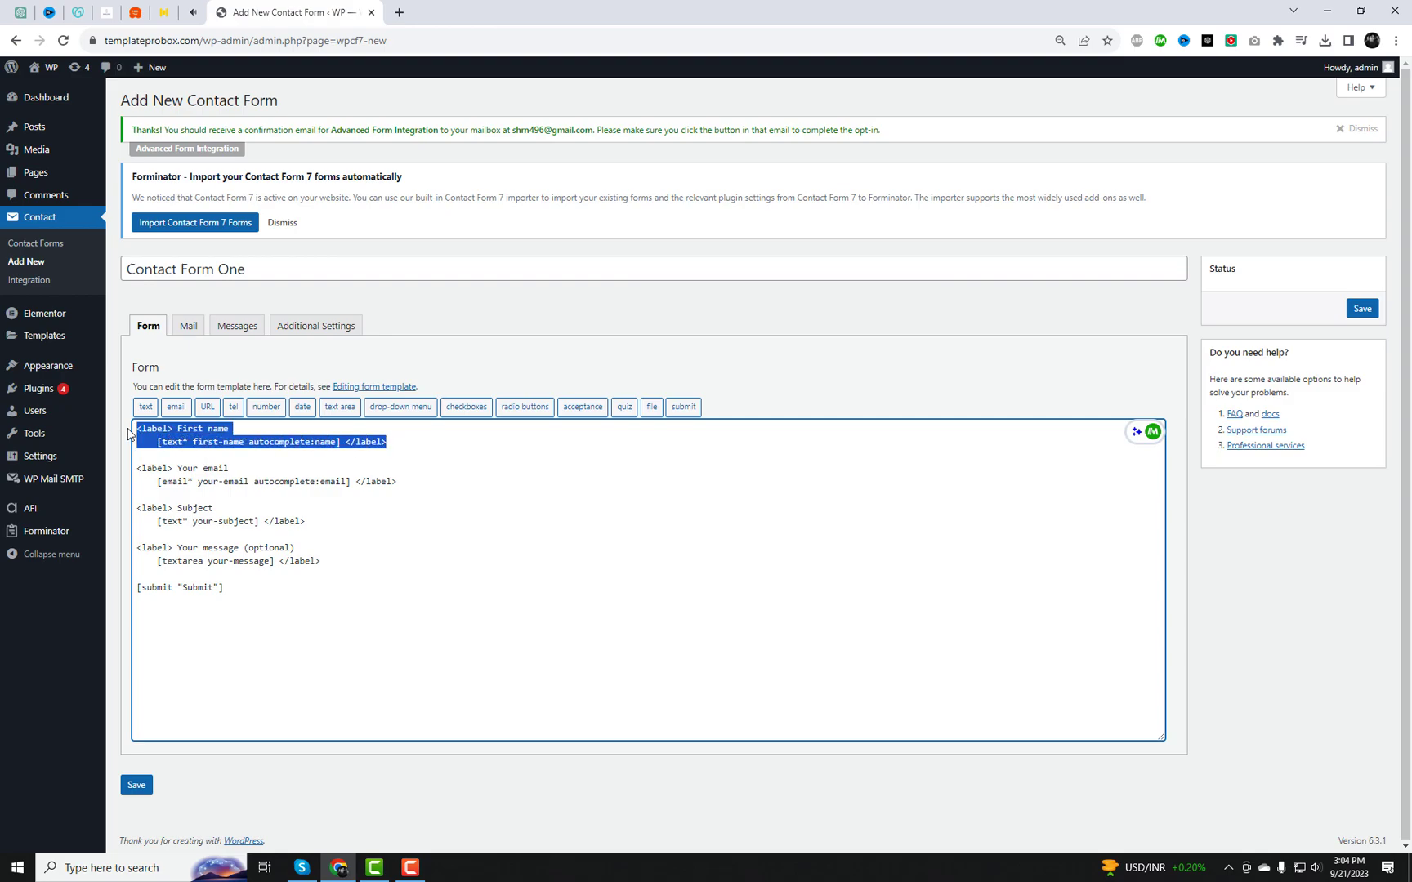
key("ctrl+c")
left_click(393, 446)
key("Return")
key("Return")
key("ctrl+v")
double_click(191, 470)
type("Last ")
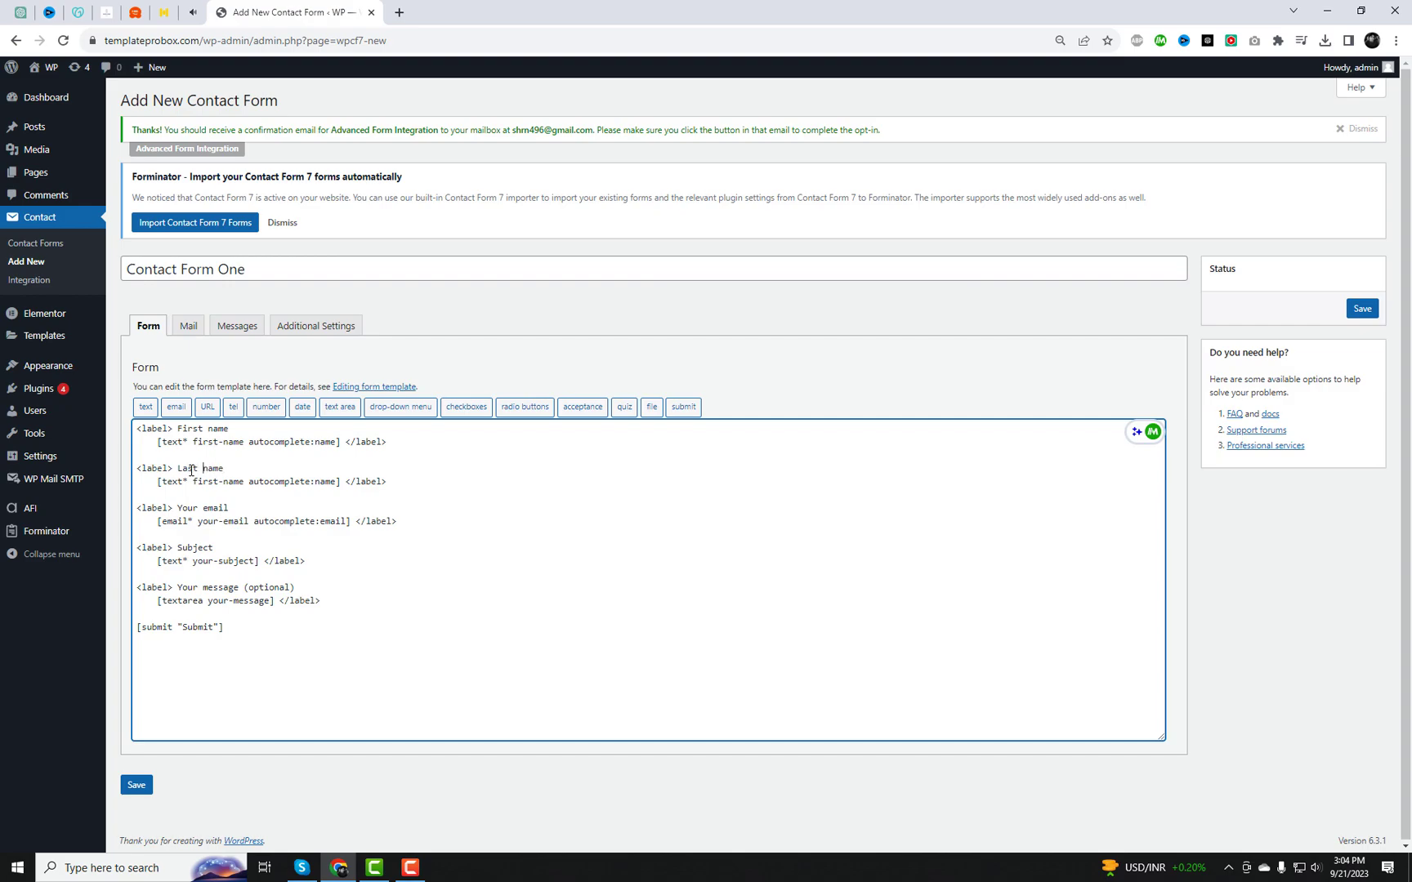
type("N")
left_click_drag(194, 484, 221, 484)
type("last")
Copy the Subject field below the email field and turn it into an optional "City" text field tagged city.
left_click(414, 521)
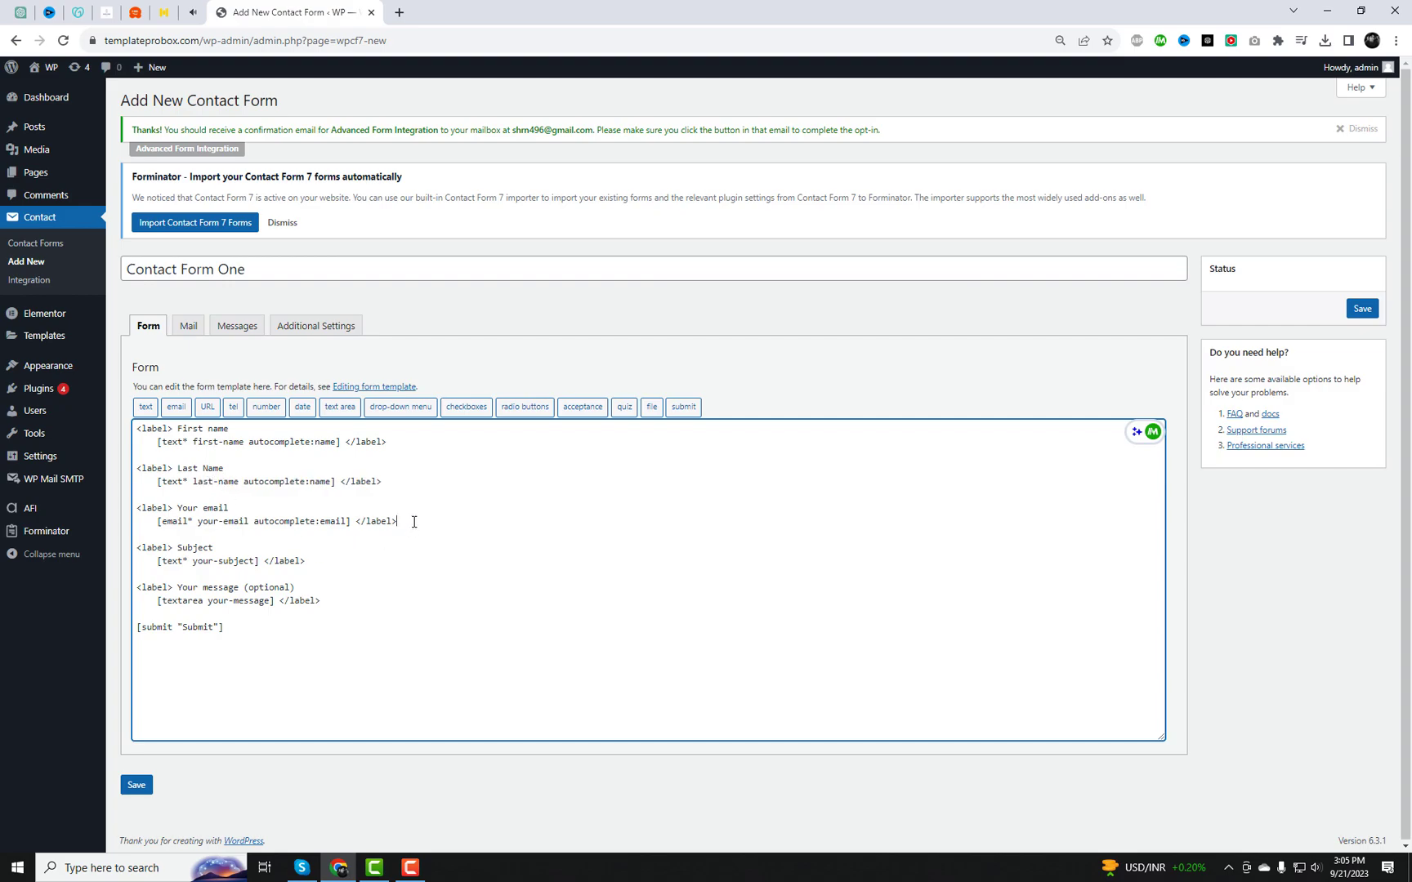
left_click_drag(316, 556, 141, 549)
key("ctrl+c")
left_click(408, 523)
key("Return")
key("Return")
key("ctrl+v")
key("Return")
double_click(189, 545)
type("C")
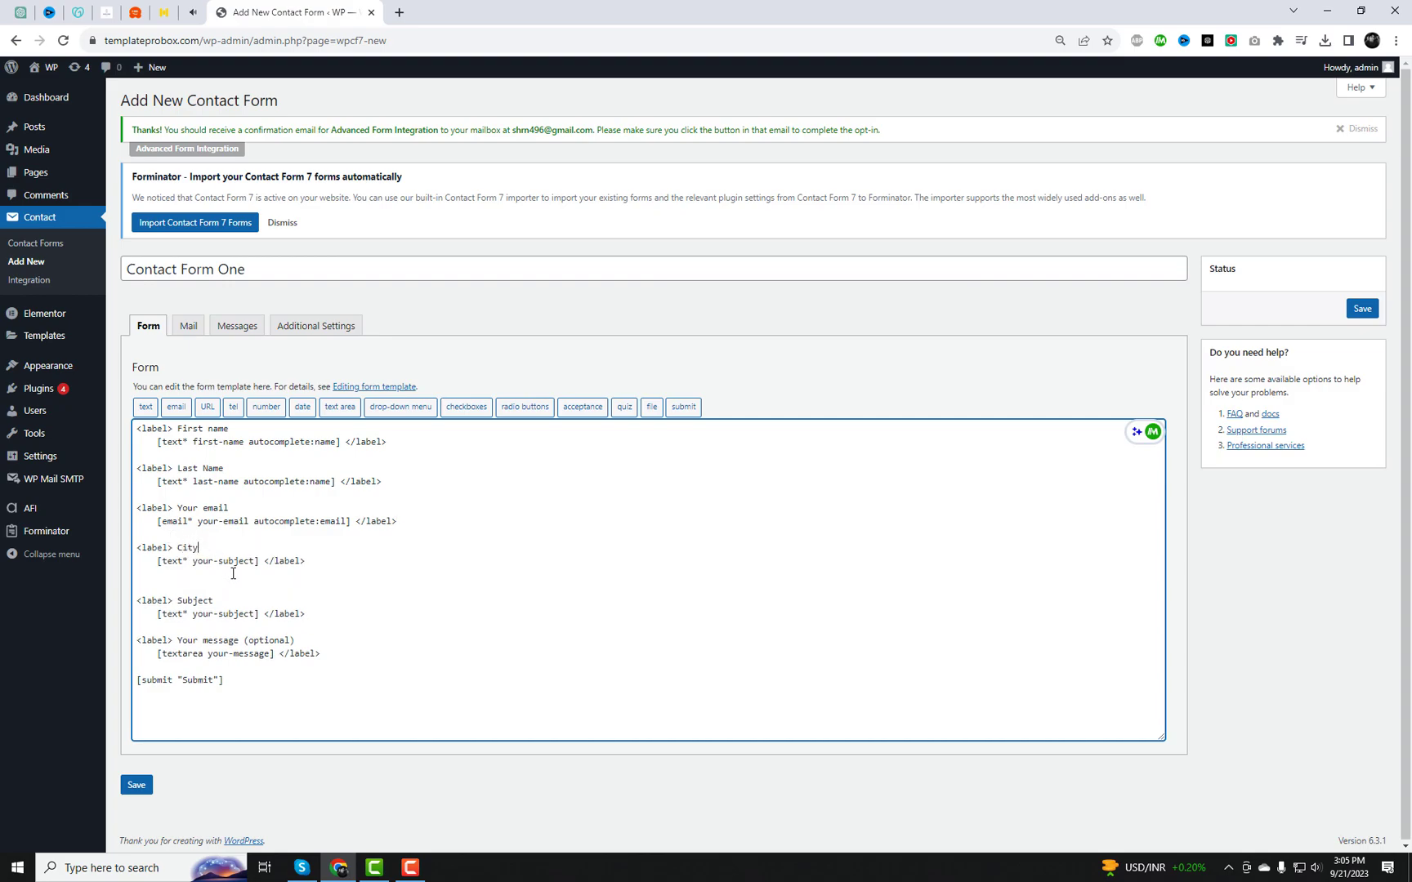
left_click_drag(192, 562, 256, 562)
type("city")
left_click(187, 562)
key("BackSpace")
Duplicate the City field below itself and change the copy to "Country" with the tag name country.
left_click_drag(267, 562, 135, 552)
left_click(277, 566)
key("Return")
key("Return")
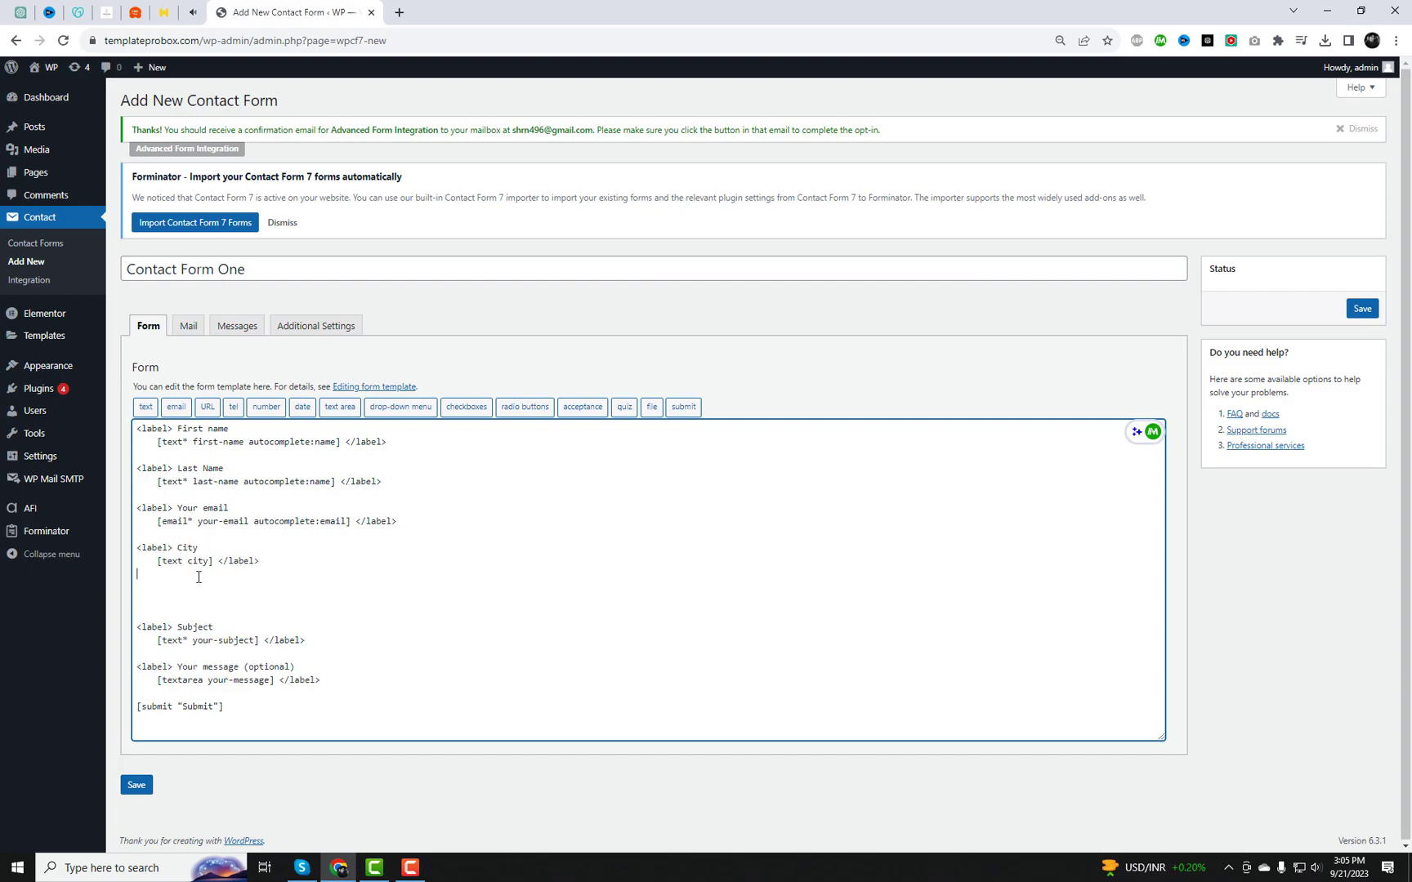
key("ctrl+v")
left_click_drag(178, 574, 214, 574)
type("C")
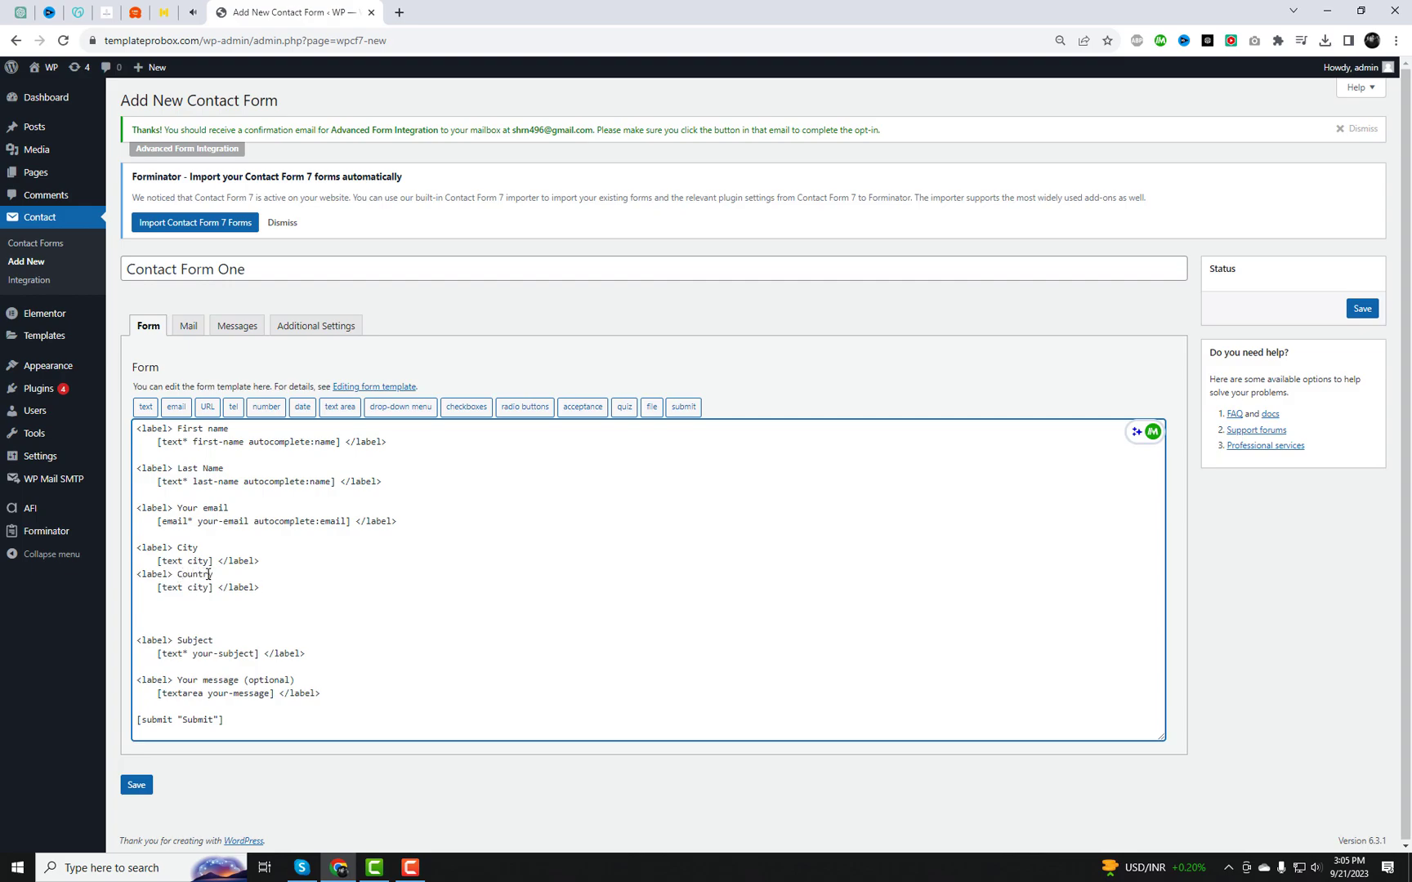
left_click_drag(188, 588, 210, 588)
type("country")
Duplicate the Country field below itself and change the copy to "Address" with the tag name address.
left_click_drag(295, 594, 111, 566)
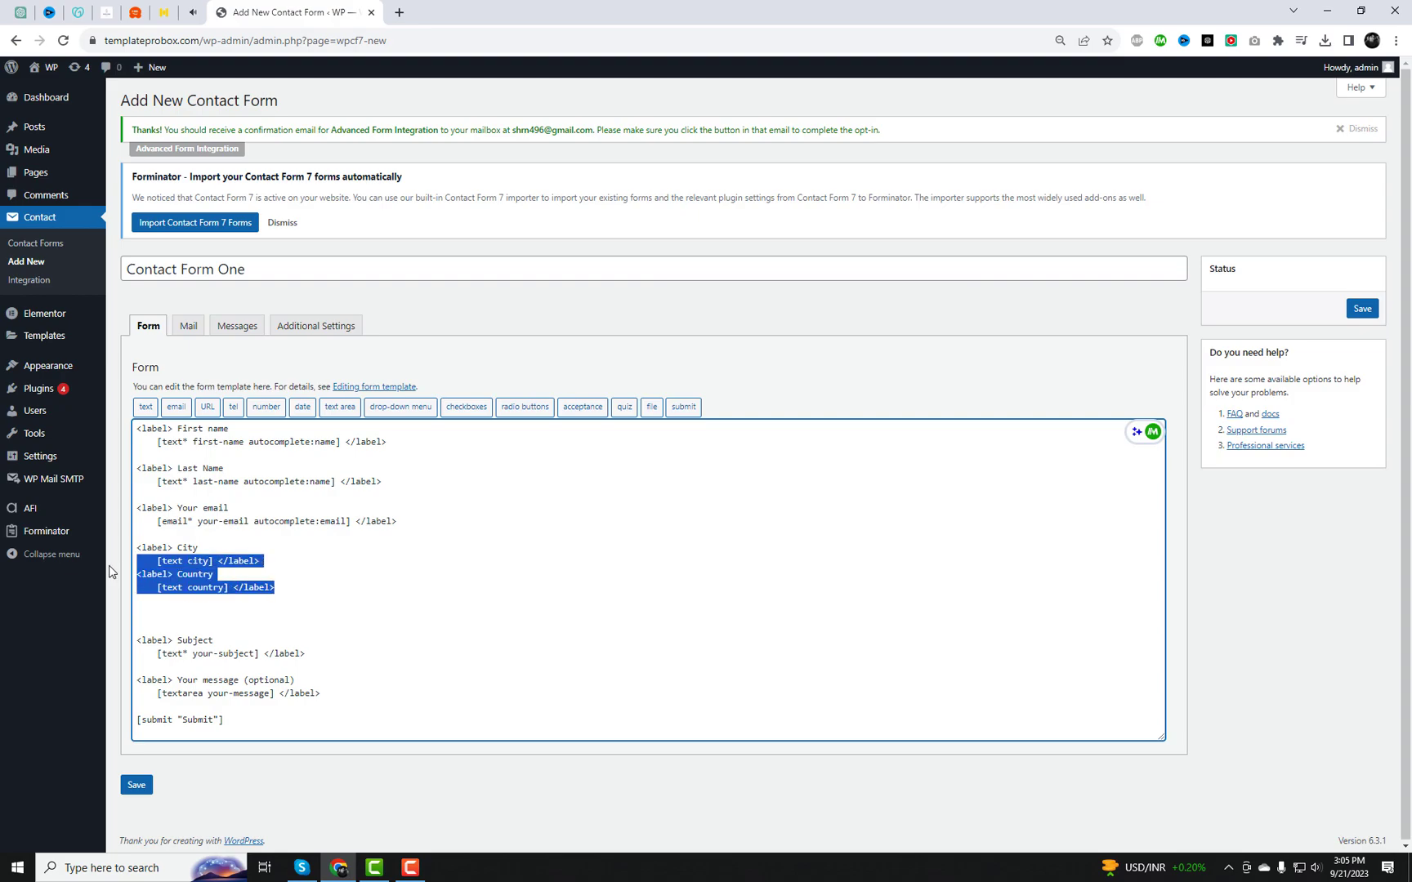
left_click(307, 588)
key("Return")
key("ctrl+v")
double_click(194, 615)
type("Address")
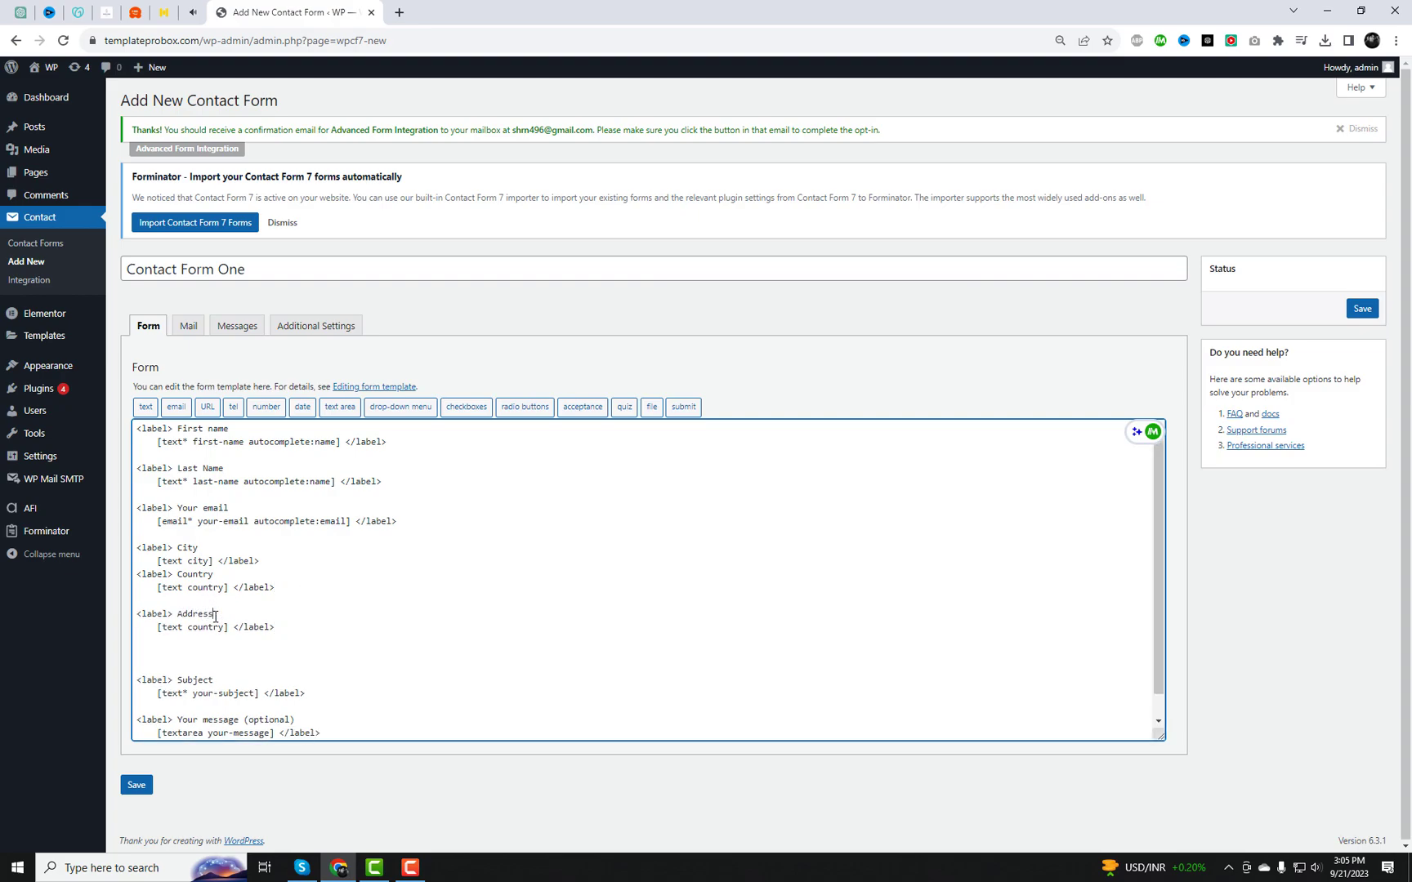
double_click(198, 628)
type("address")
Duplicate the Address field, relabel the copy "Where did you hear about us?" and remove its text tag.
left_click_drag(297, 626, 155, 606)
key("ctrl+c")
left_click(287, 629)
key("Return")
key("Return")
key("ctrl+v")
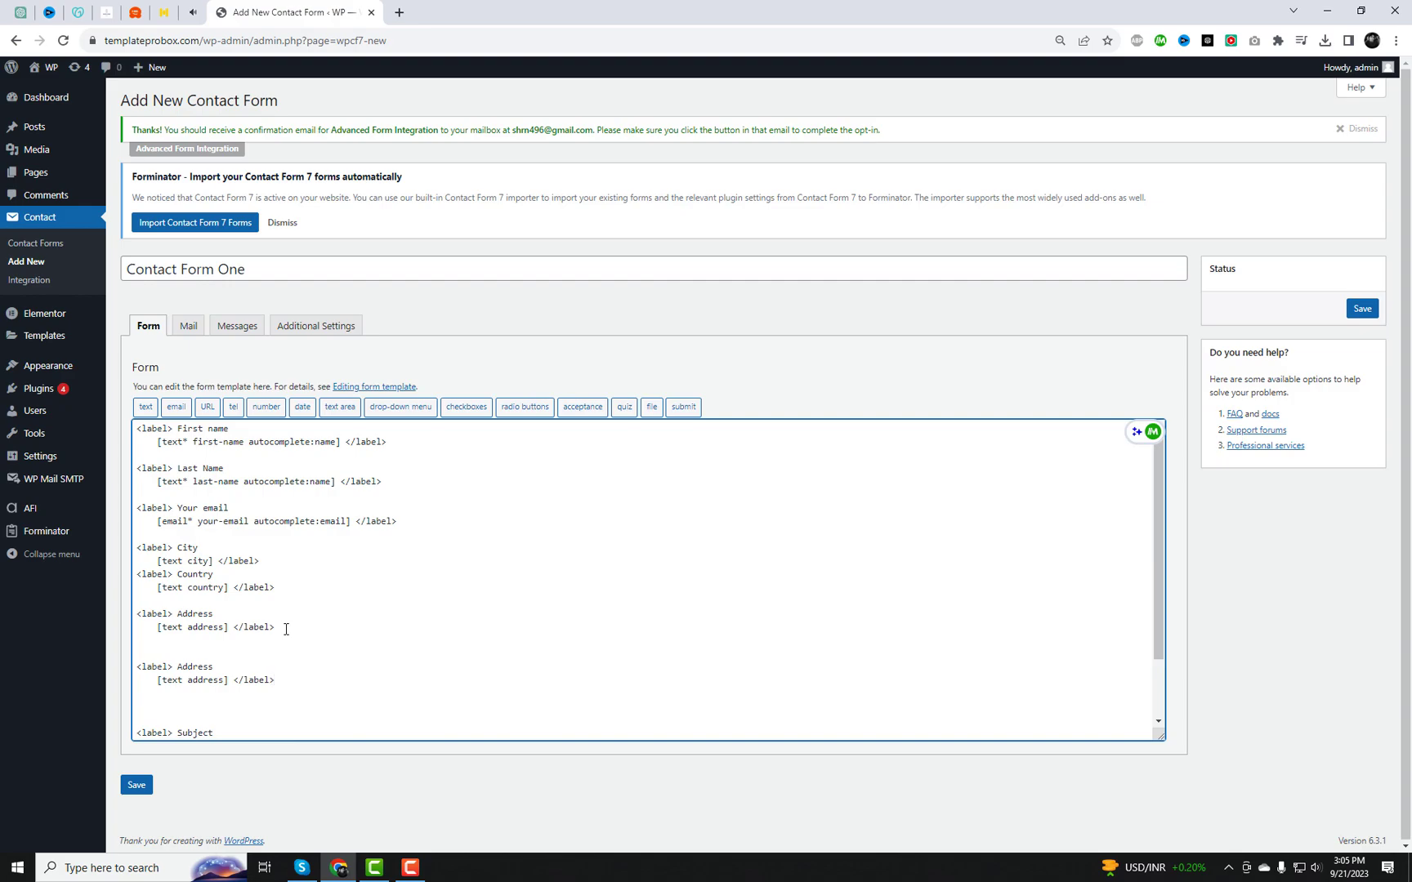
left_click_drag(177, 667, 221, 664)
left_click(181, 666)
left_click_drag(177, 667, 233, 668)
type("Where did you her")
left_click_drag(233, 681, 157, 680)
key("BackSpace")
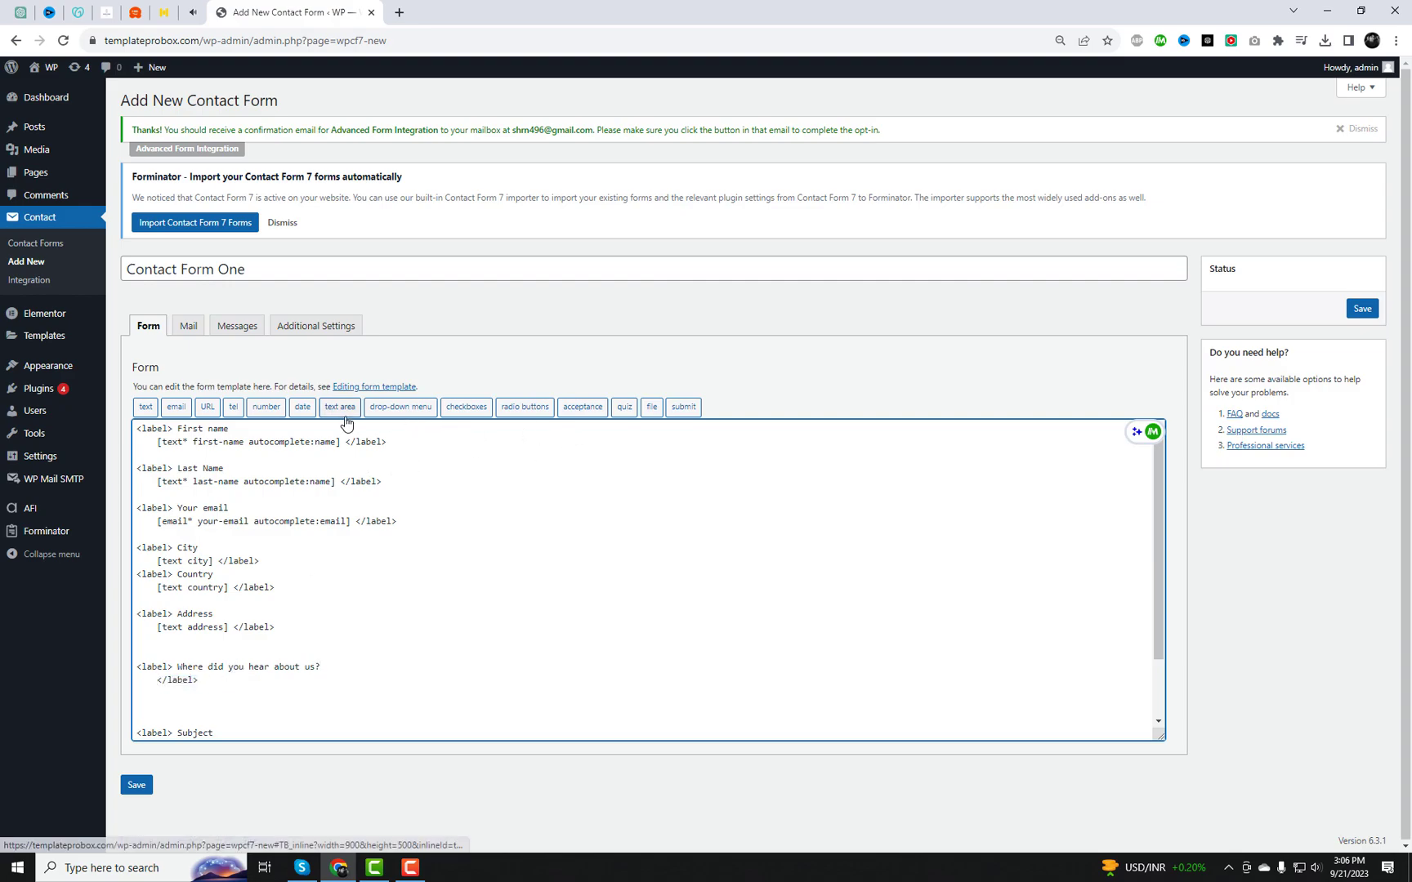
Insert a drop-down in the last label with Select Option, From Friend, Client, Youtube, Google and Others, and save the form.
left_click(382, 411)
left_click(603, 413)
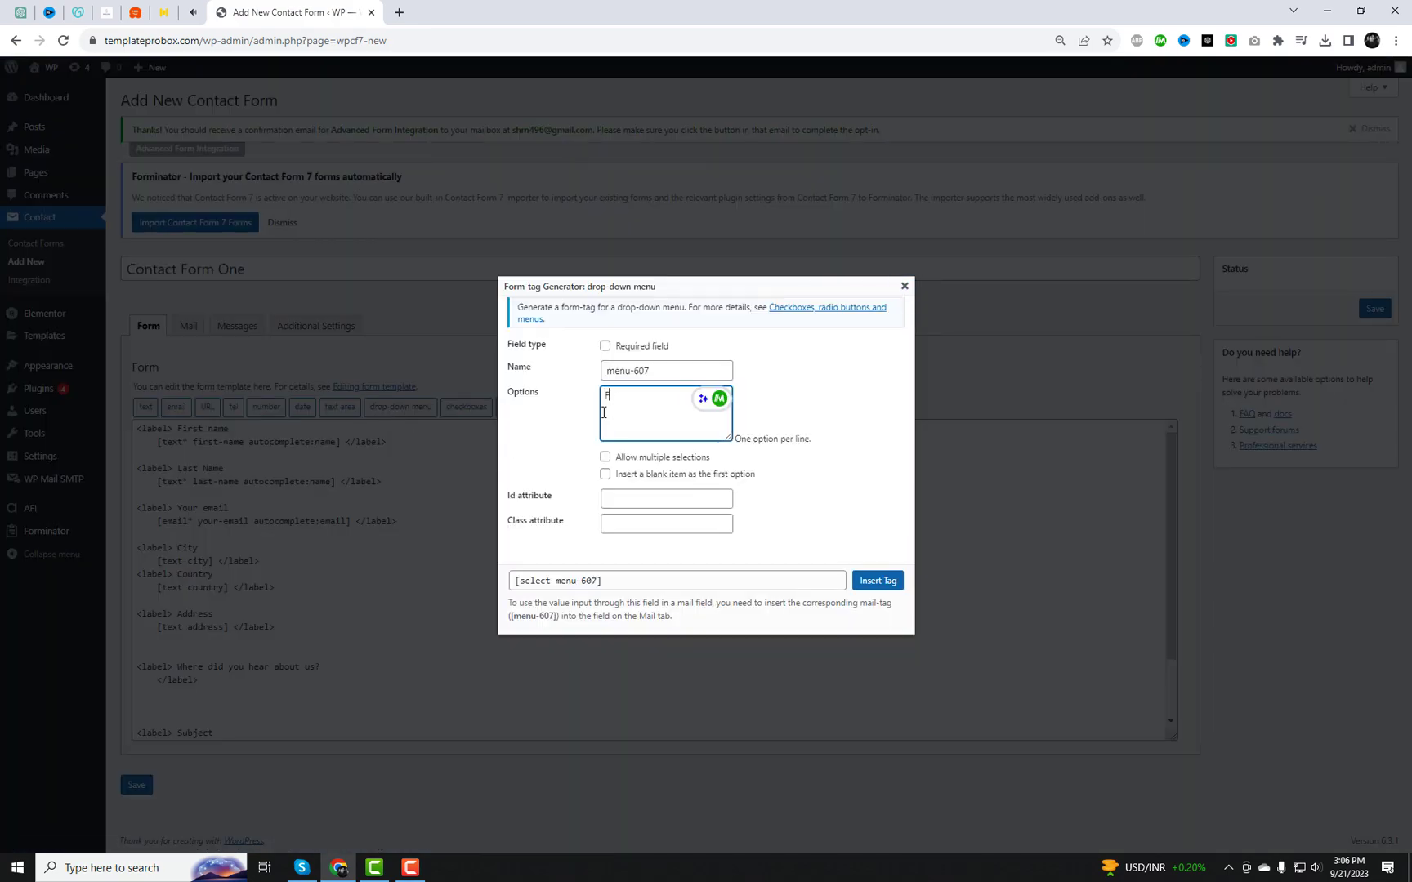
type("From Friend Client Youtube")
key("Return")
type("Google")
key("Return")
key("ctrl+Home")
type("Select Option")
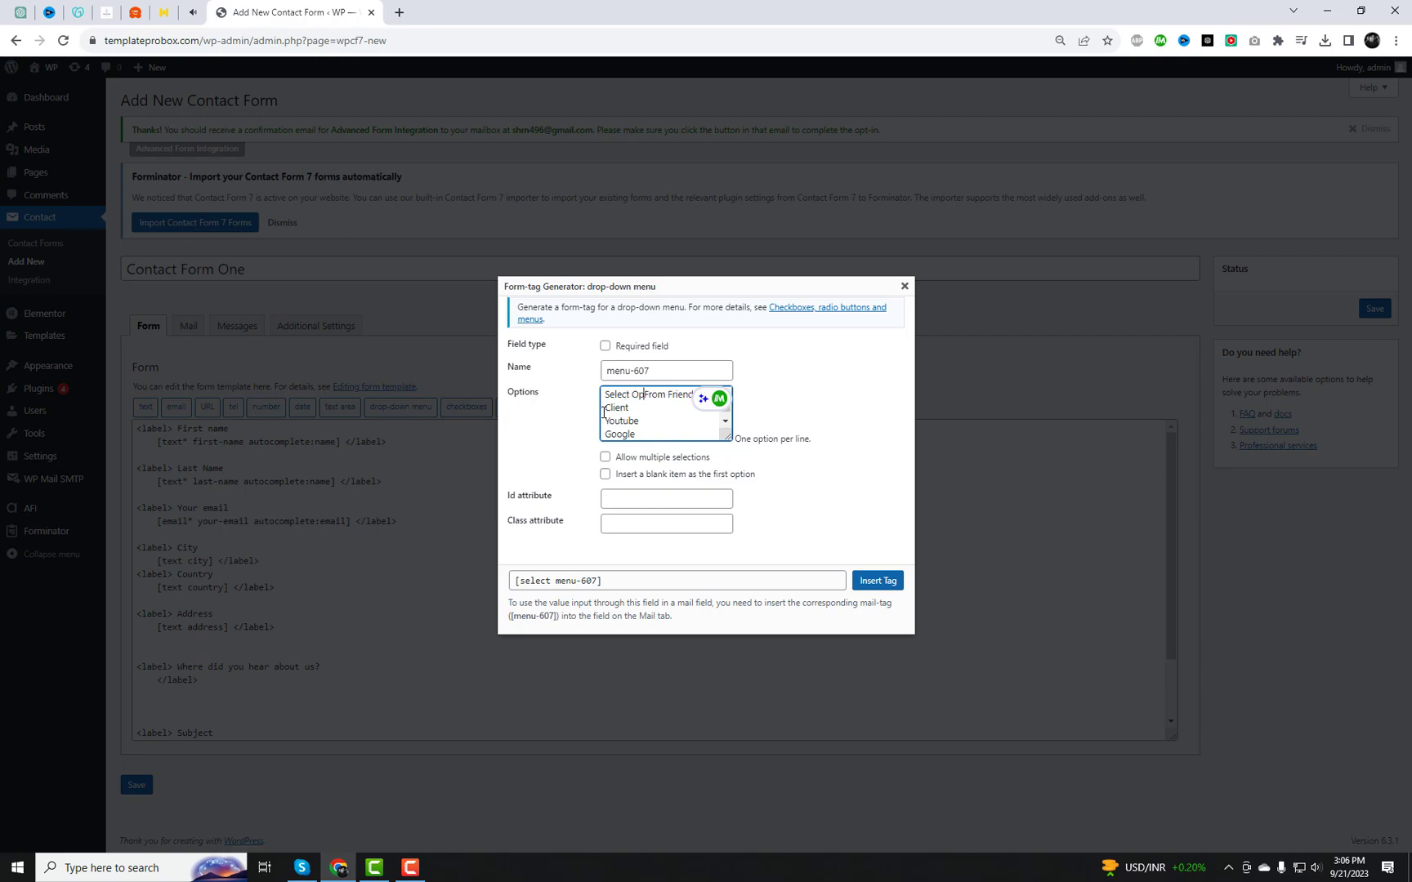
key("Return")
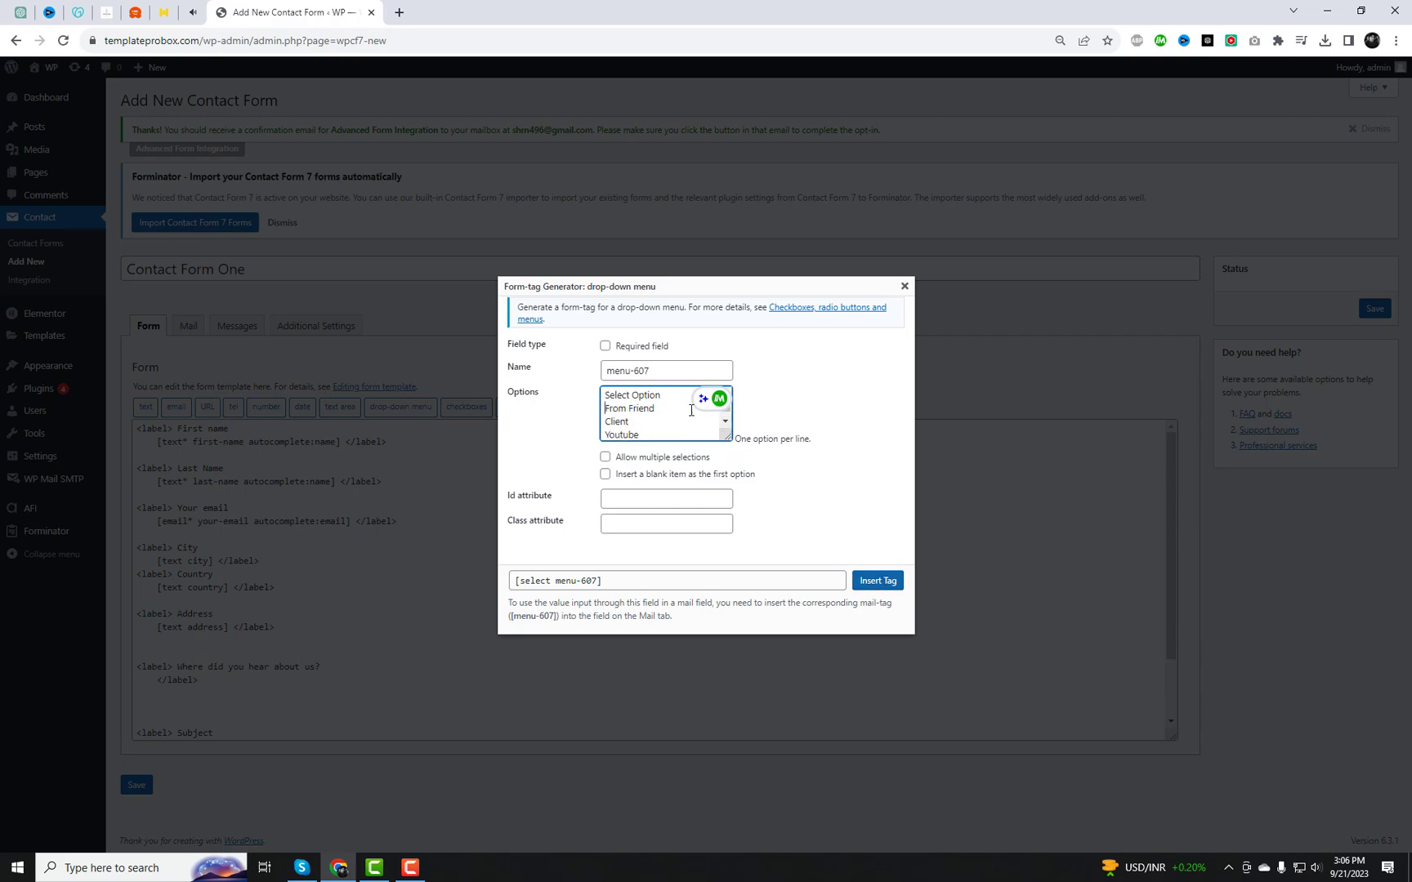
type("s")
left_click(880, 581)
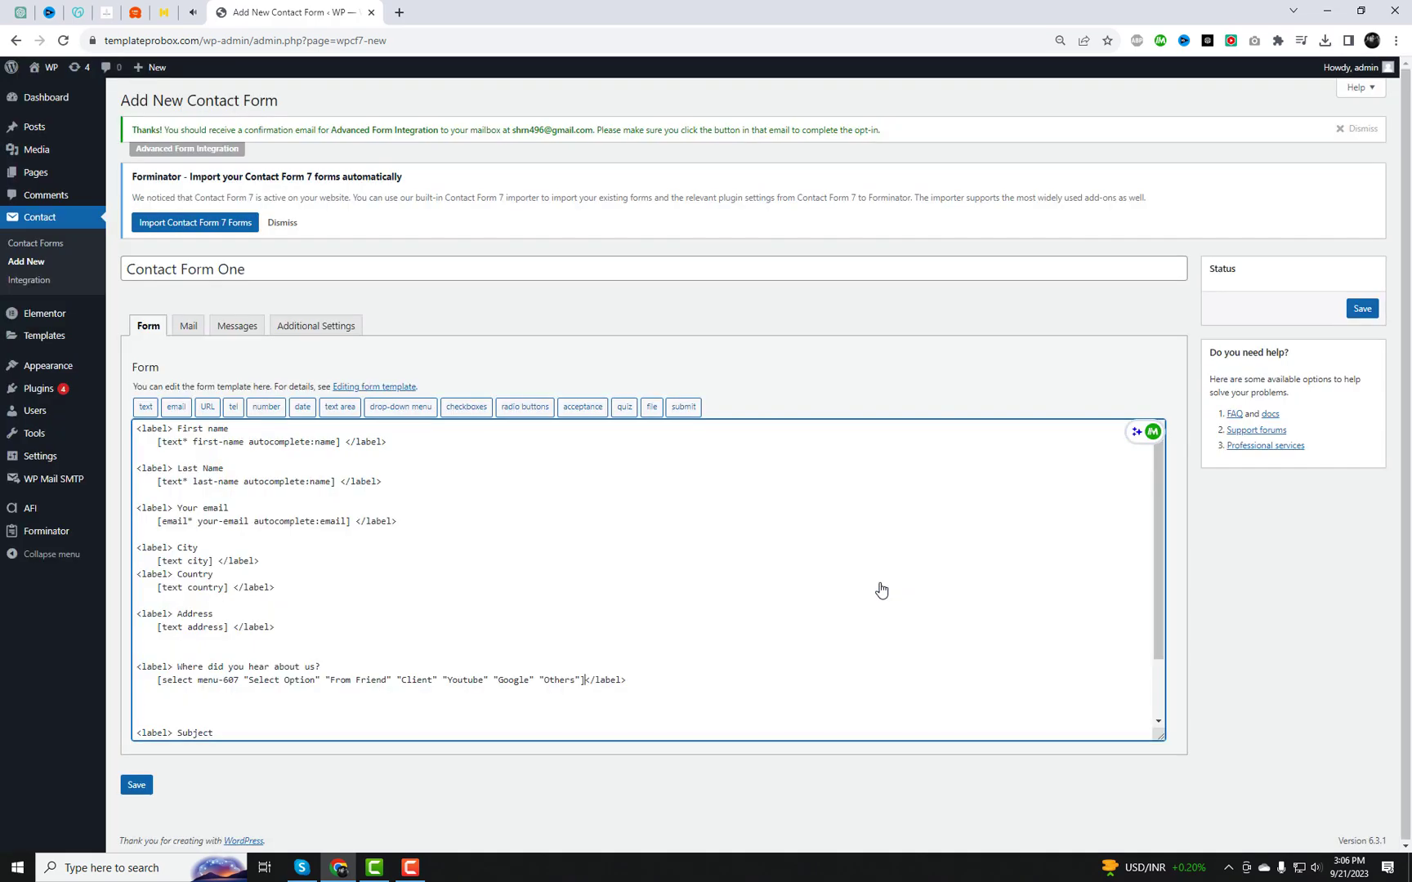
left_click(1362, 308)
In the mail template's message body, replace [your-name] in the From line with [first-name].
left_click(188, 405)
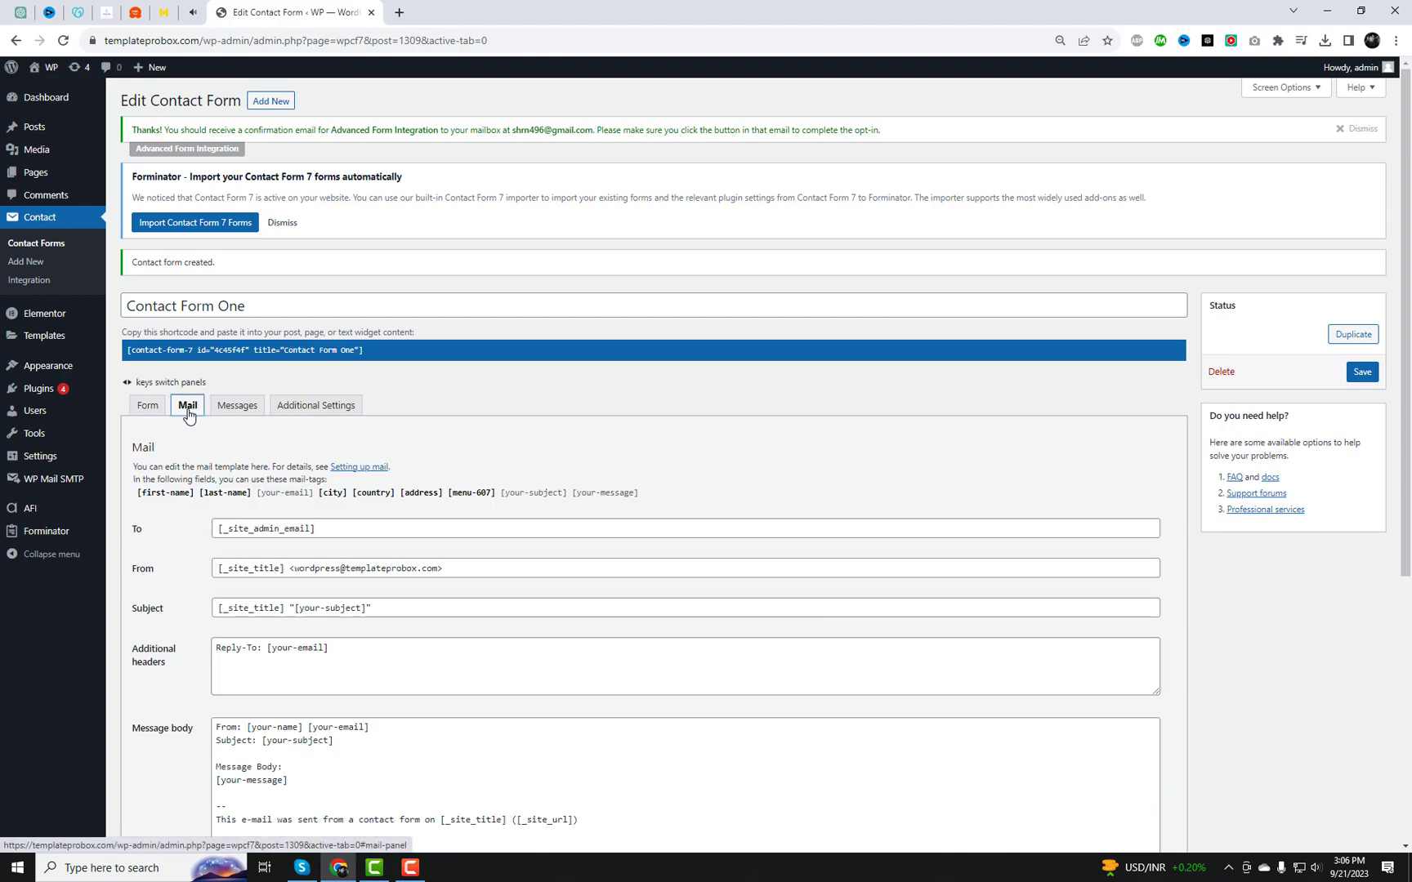
scroll(458, 618, "down", 2)
scroll(457, 618, "down", 1)
left_click(174, 272)
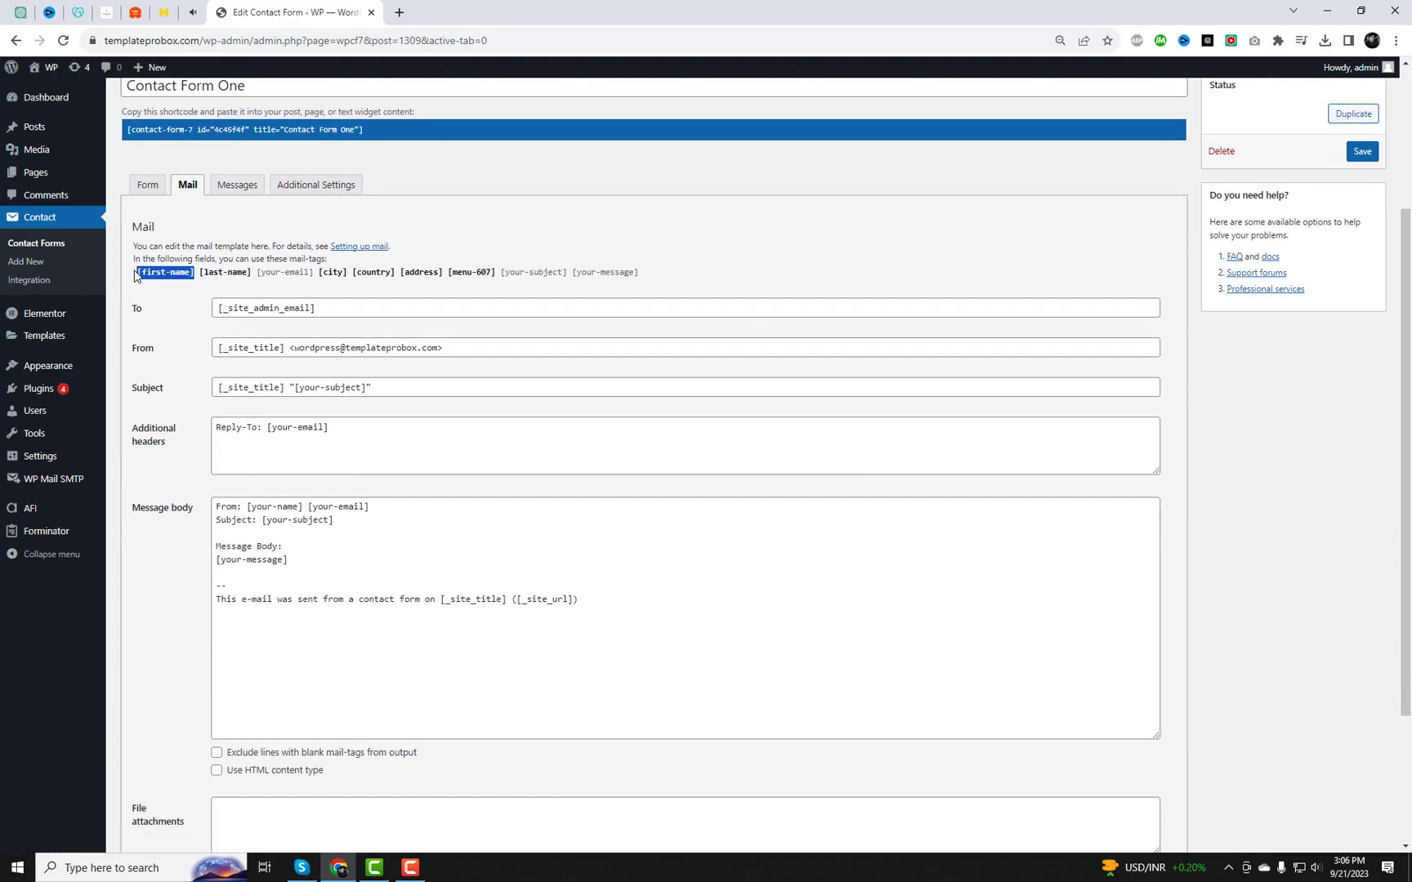
left_click_drag(246, 507, 303, 507)
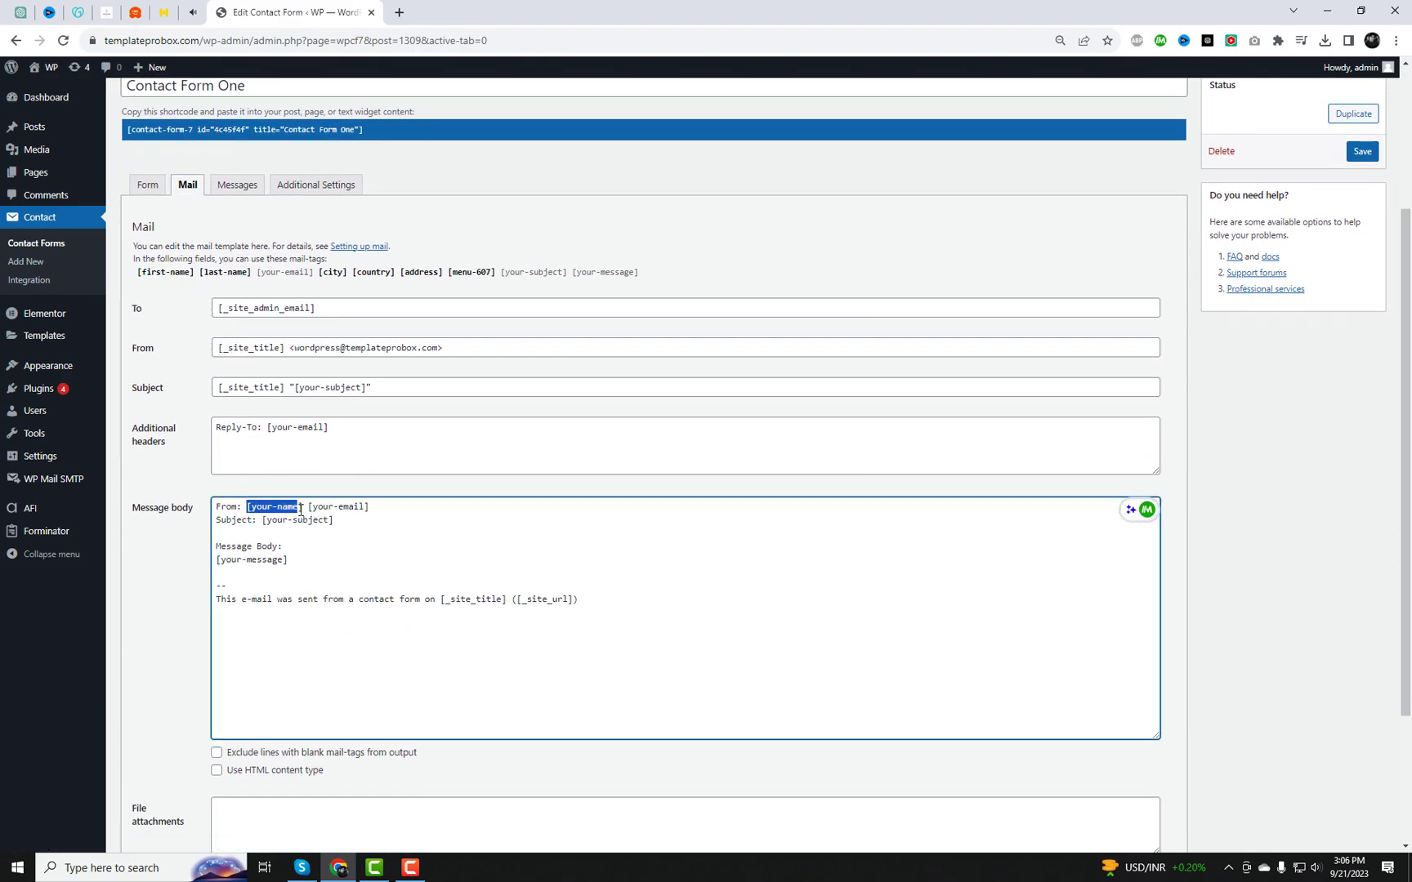
key("ctrl+v")
Add the lines "First Name: [first-name]" and "Last Name: [last-name]" below the Subject line of the message body.
left_click(206, 272)
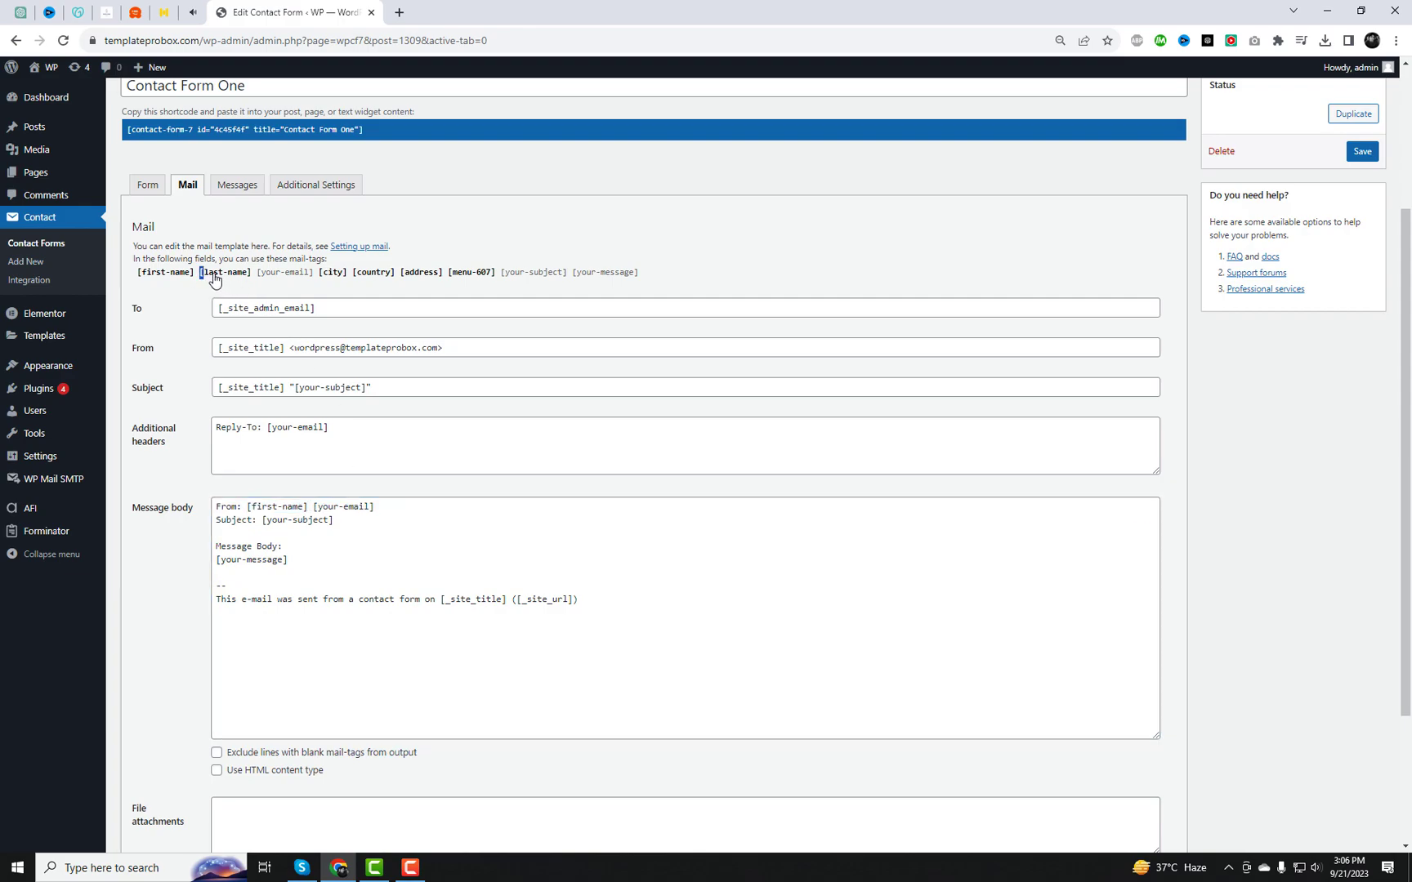
left_click(359, 523)
key("Return")
key("Return")
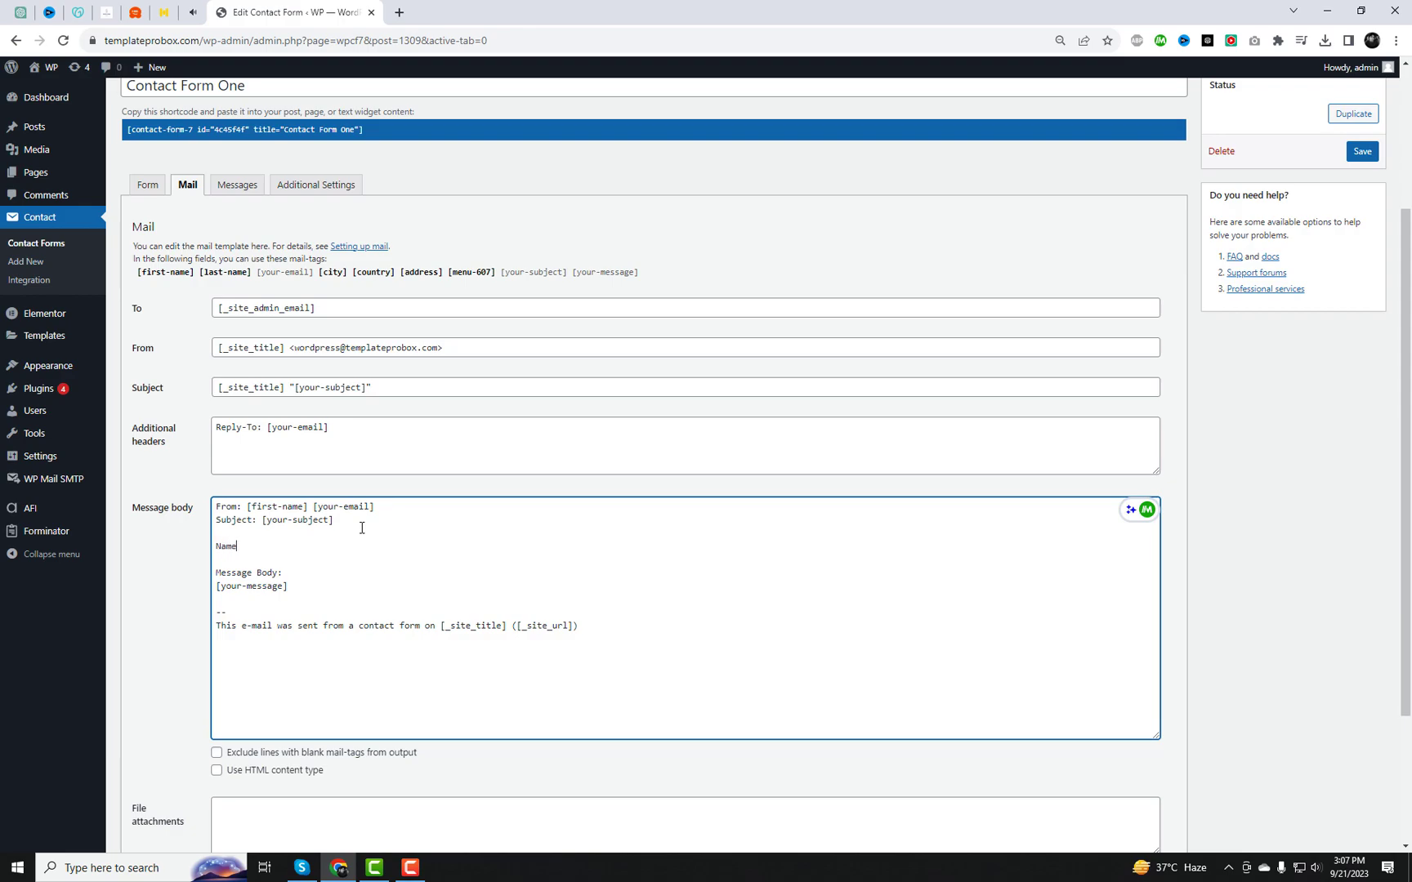
key("ctrl+v")
left_click(214, 546)
type("Last")
left_click_drag(194, 272, 137, 273)
left_click(269, 533)
type(":")
key("ctrl+v")
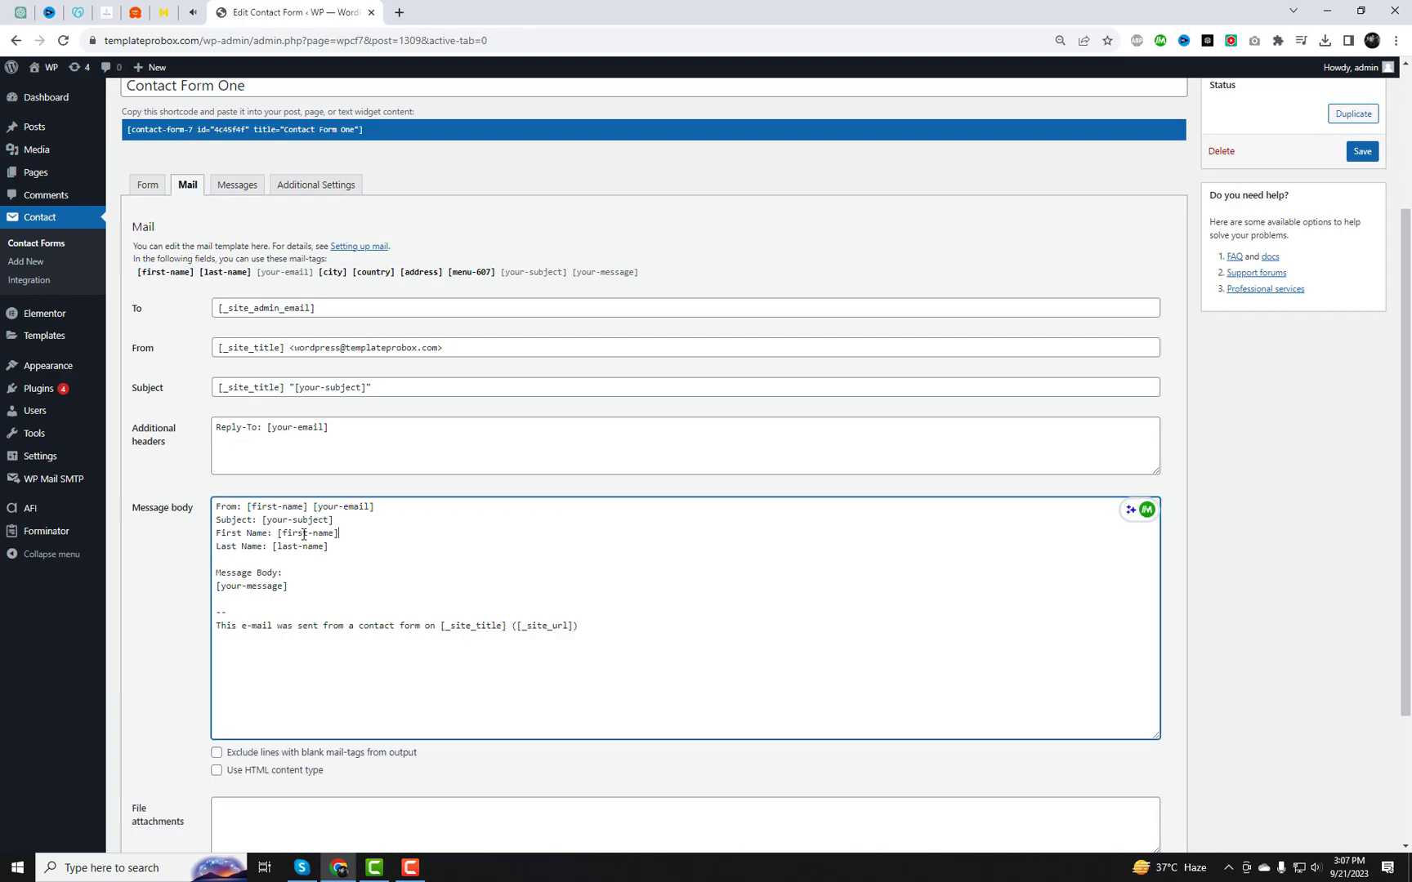
Add the line "City: [city]" below the Last Name line of the message body, separated by a blank line.
left_click(322, 283)
left_click_drag(321, 274, 356, 280)
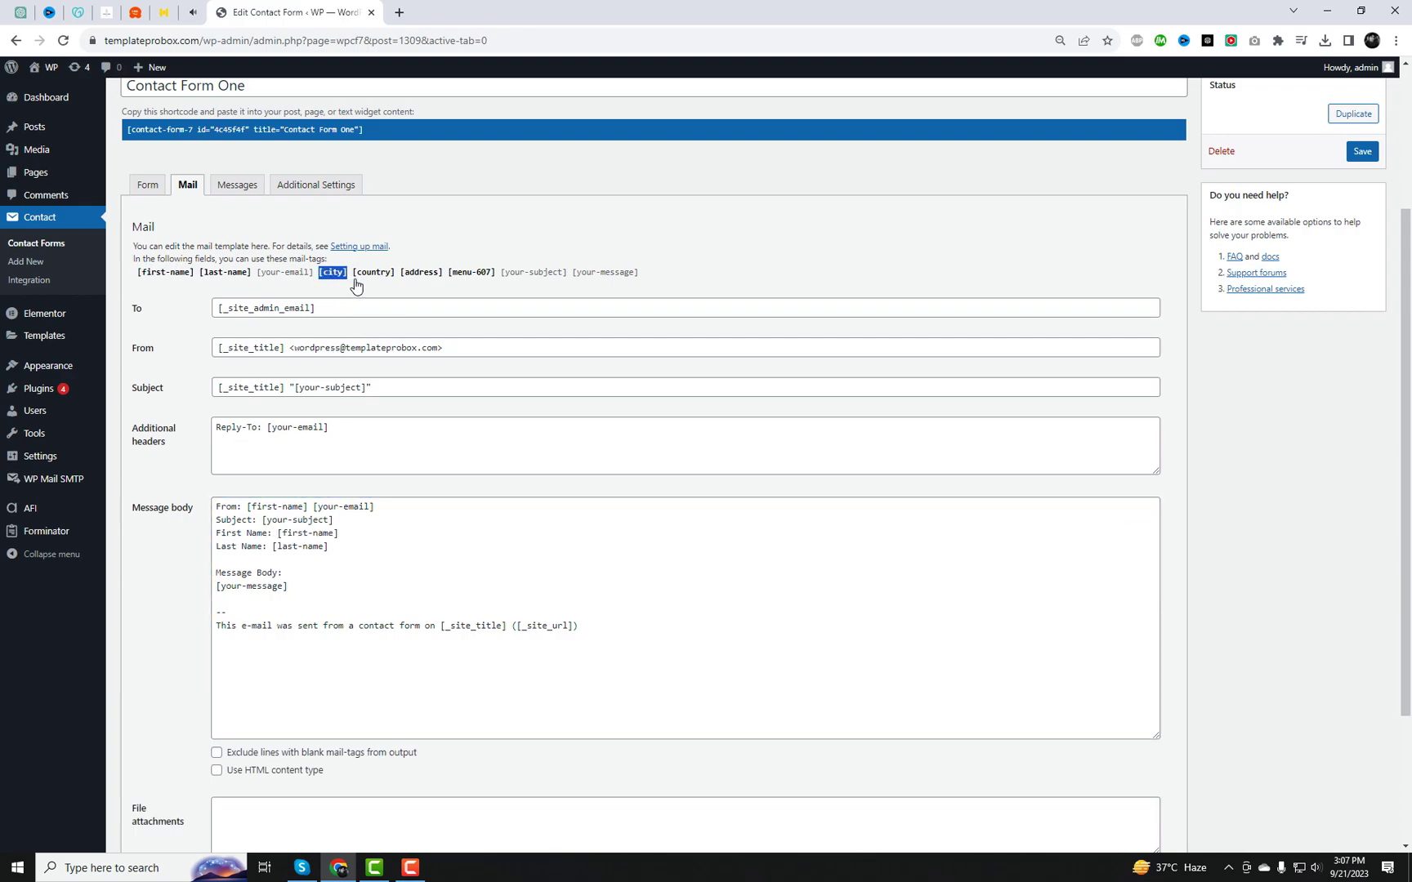
left_click(352, 549)
key("Return")
key("Return")
type("City:")
key("ctrl+v")
key("Return")
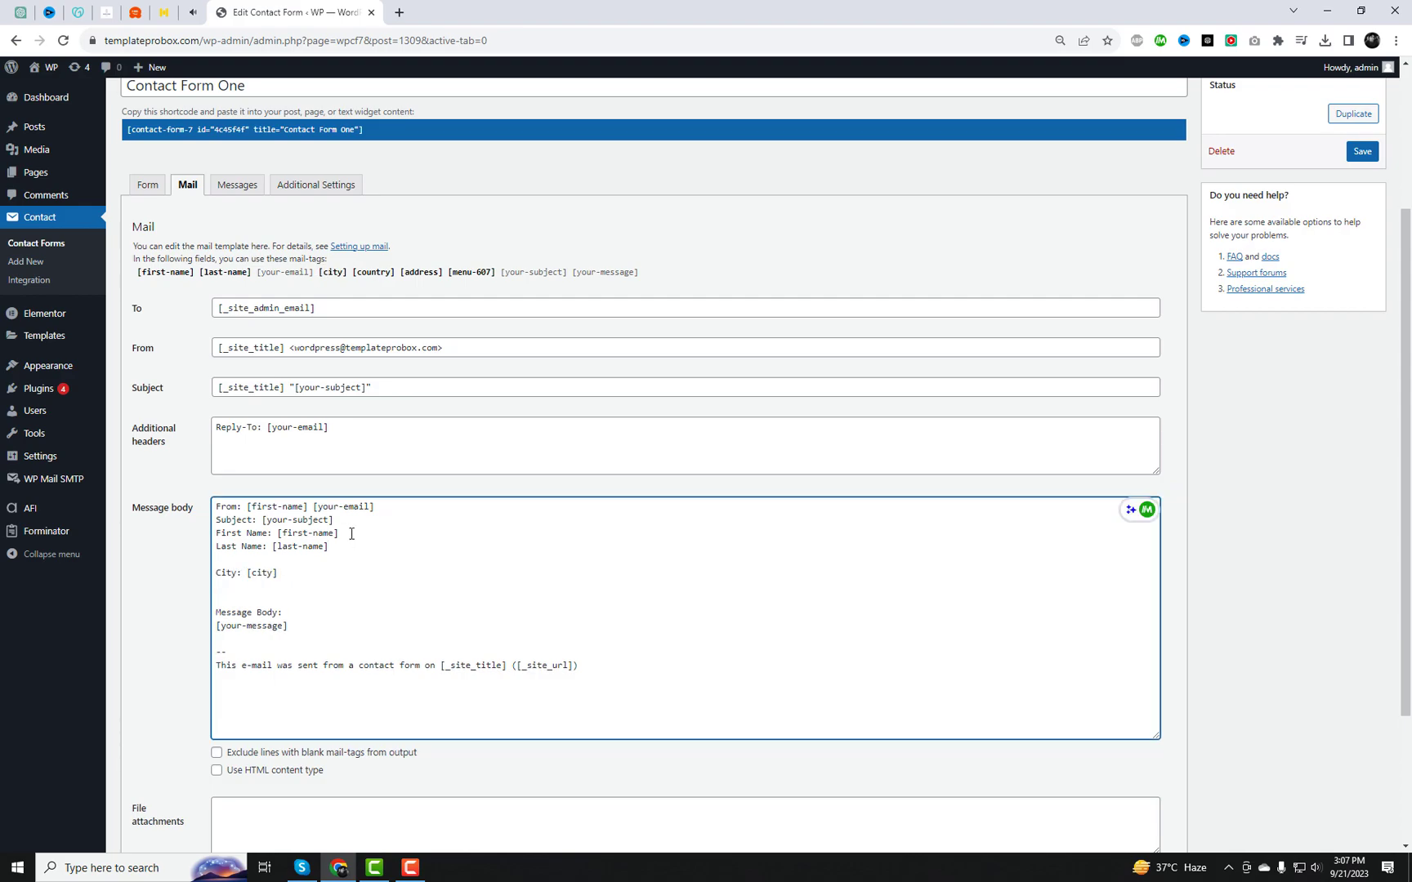
Add the line "Country: [country]" directly below the City line of the message body.
left_click_drag(353, 275, 396, 275)
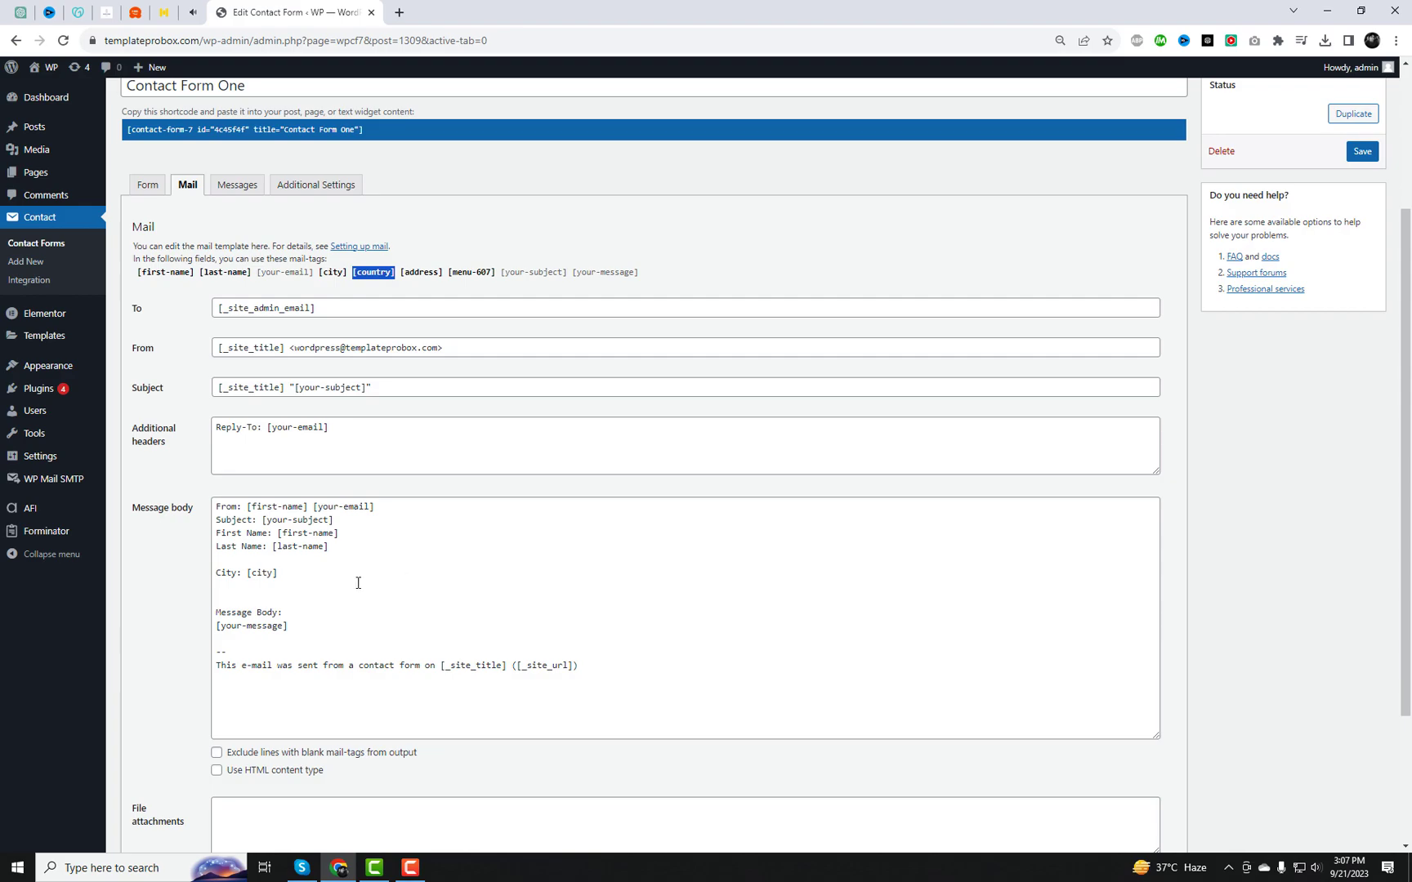
left_click(343, 567)
key("Return")
key("ctrl+v")
type("Country:")
Add the line "Address: [address]" directly below the Country line of the message body.
left_click(426, 278)
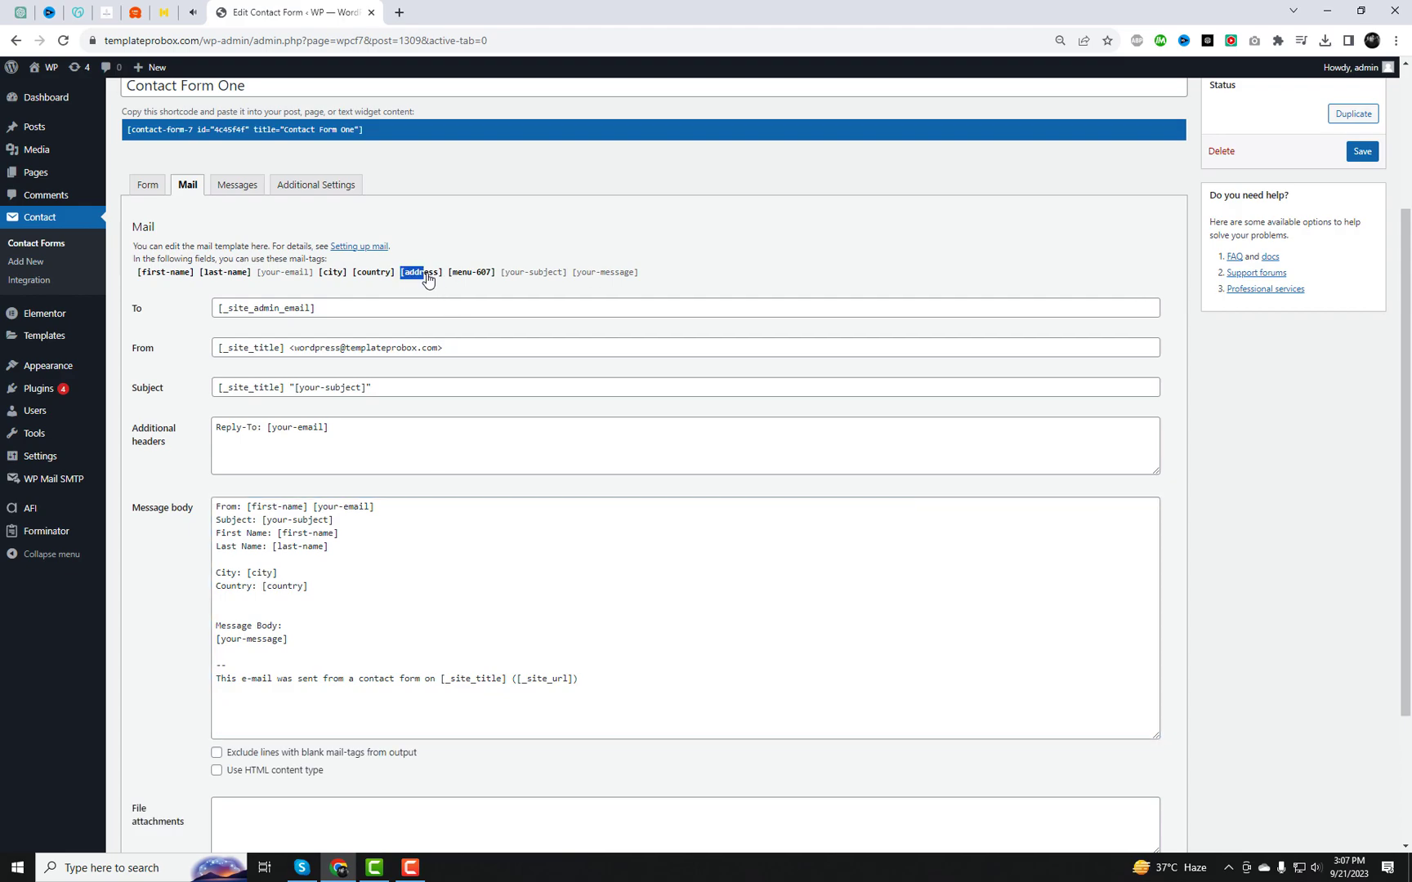
left_click(345, 586)
key("Return")
key("ctrl+v")
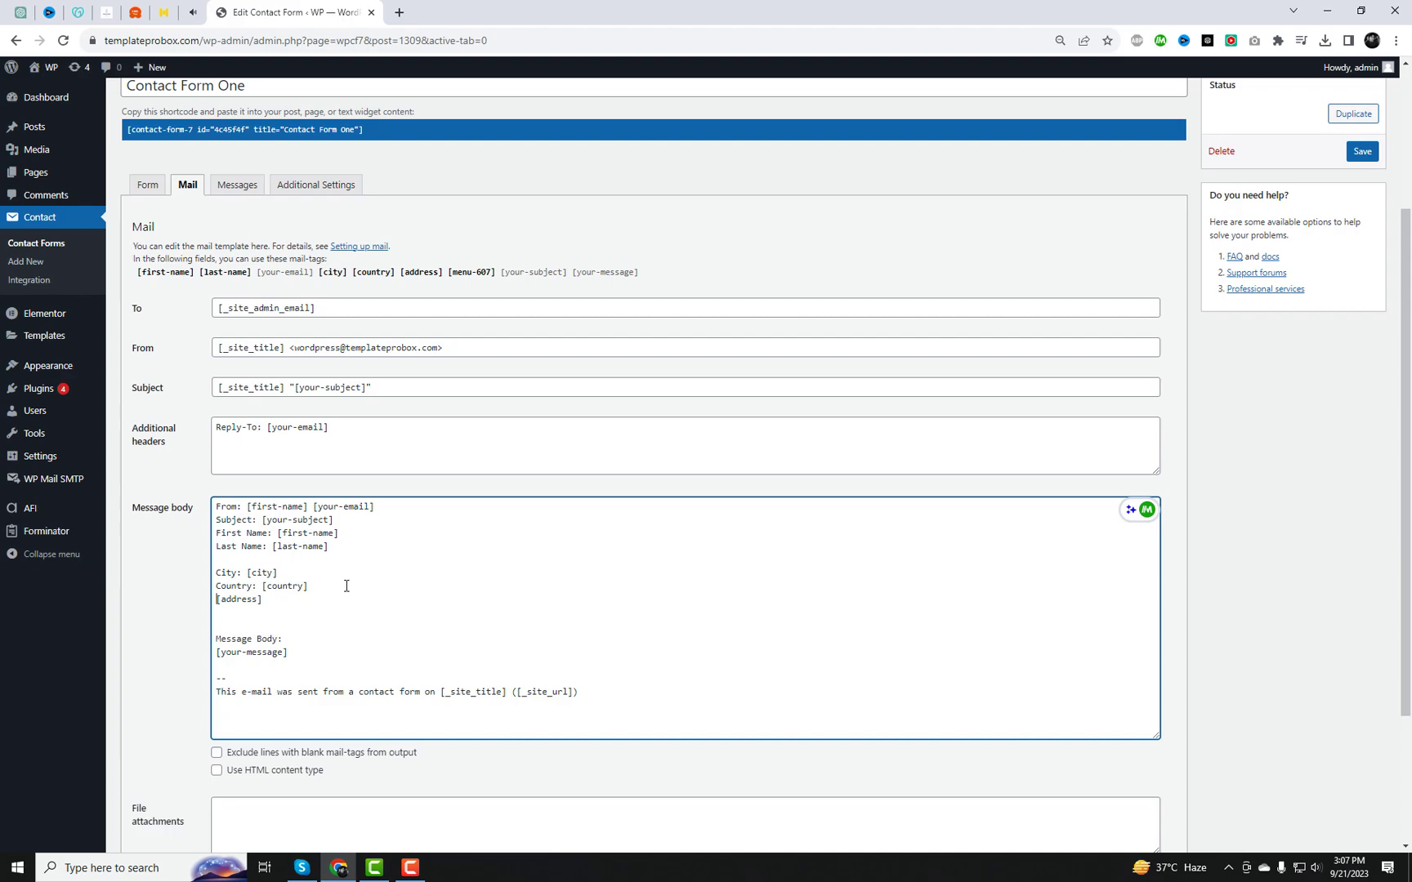
key("Home")
type("Address:")
Add "Where did you hear about us?" with [menu-607] on the line under it below the Address line, and save the form.
left_click(470, 272)
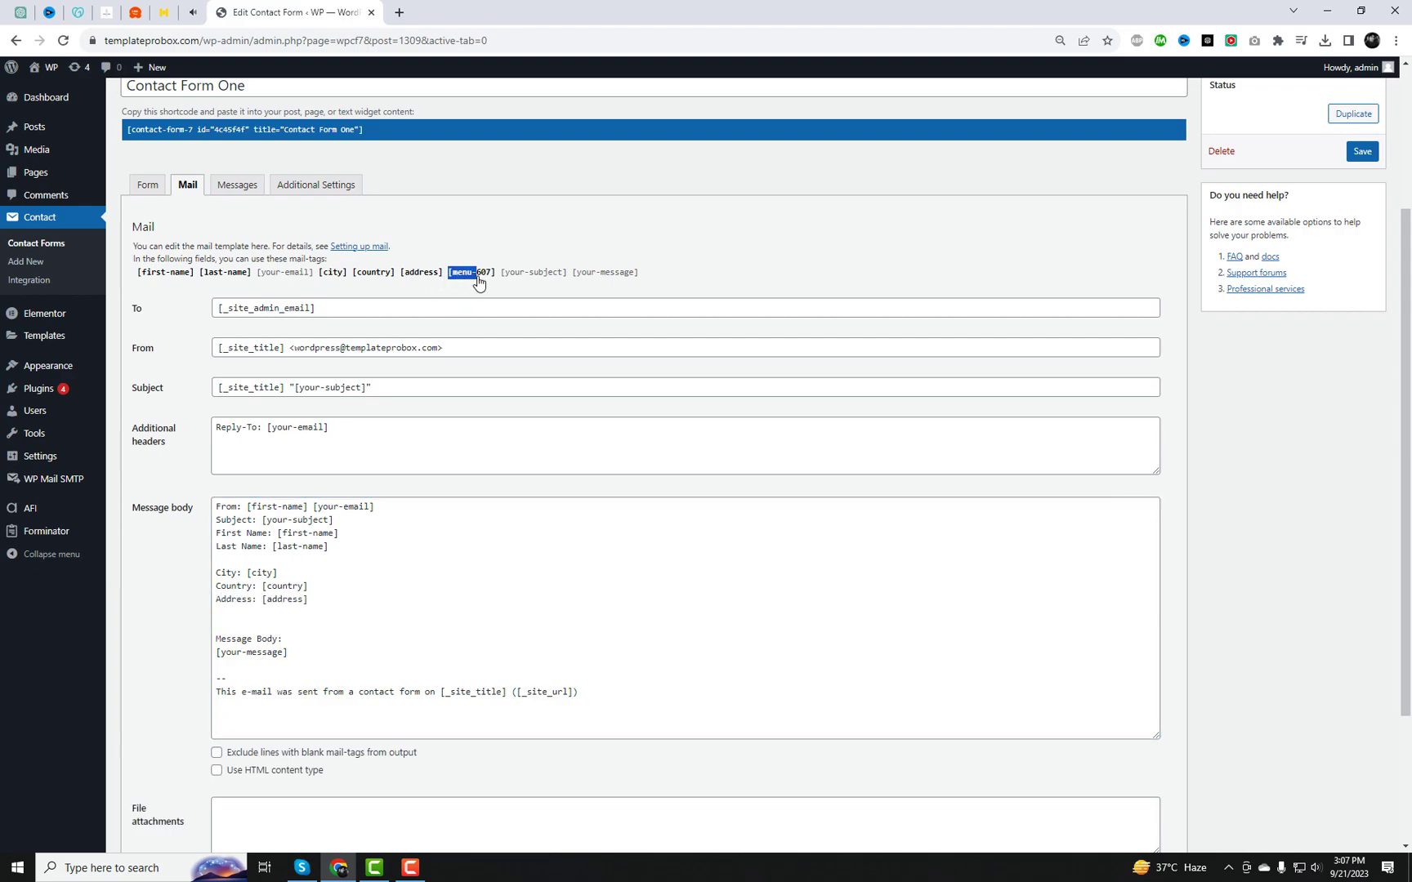
left_click(249, 614)
type("Where did you hear")
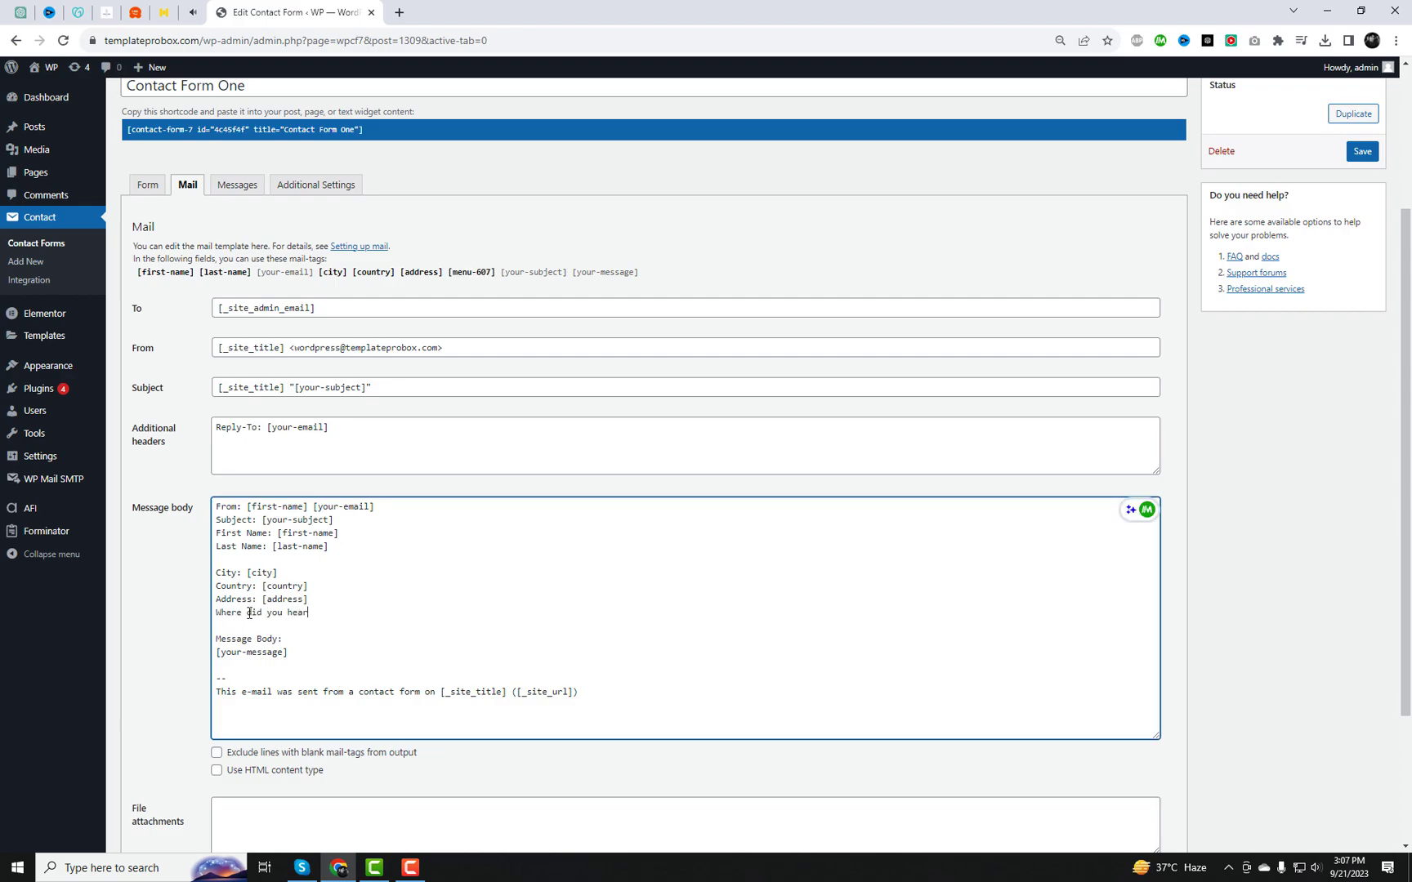
type(" about us?")
key("Return")
key("ctrl+v")
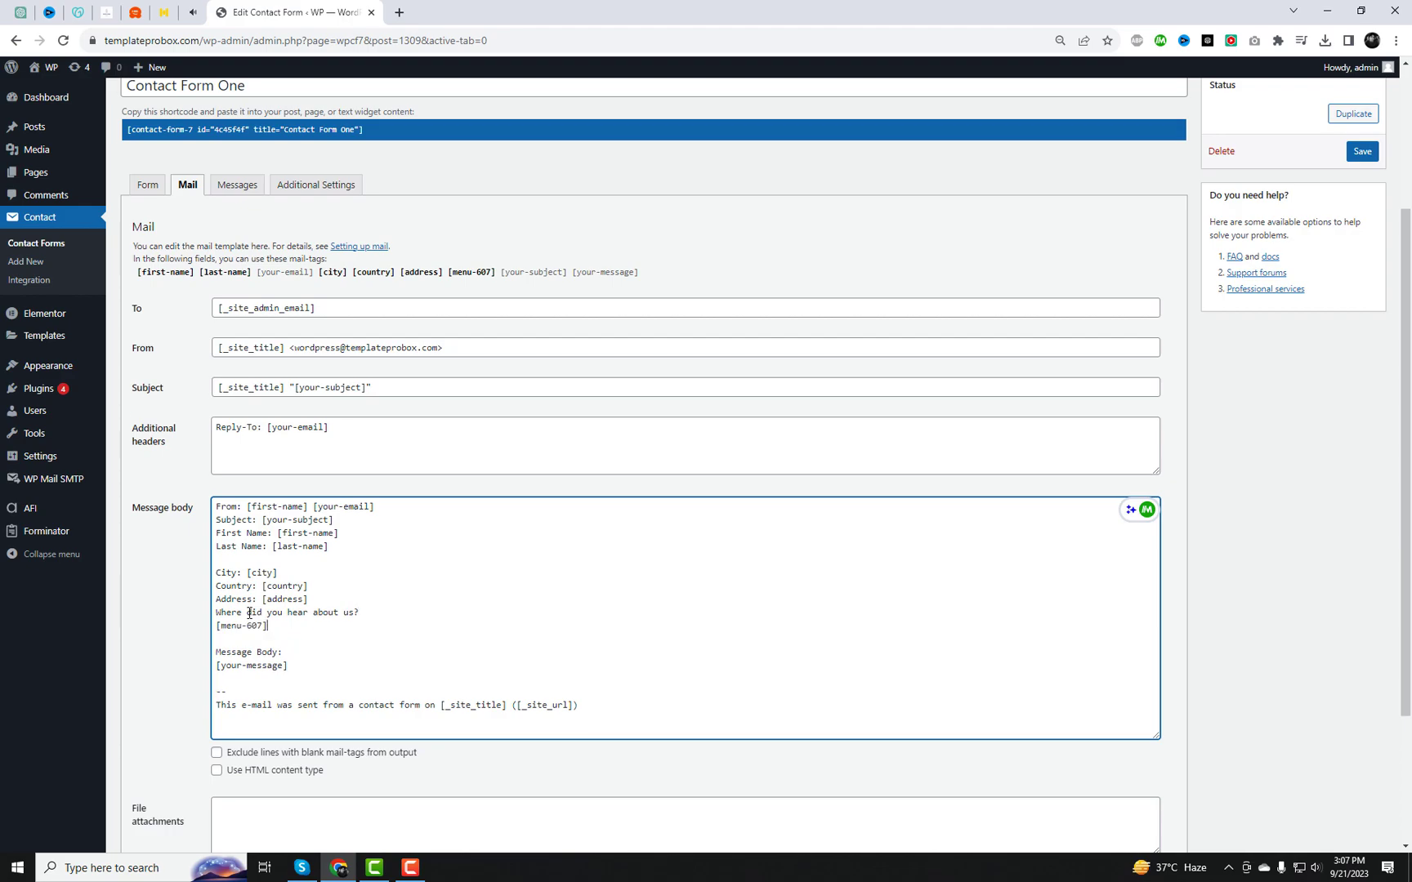
left_click(1368, 164)
Copy the shortcode of Contact Form One and open the site's home page for editing in Elementor in a new tab.
left_click(278, 351)
key("ctrl+c")
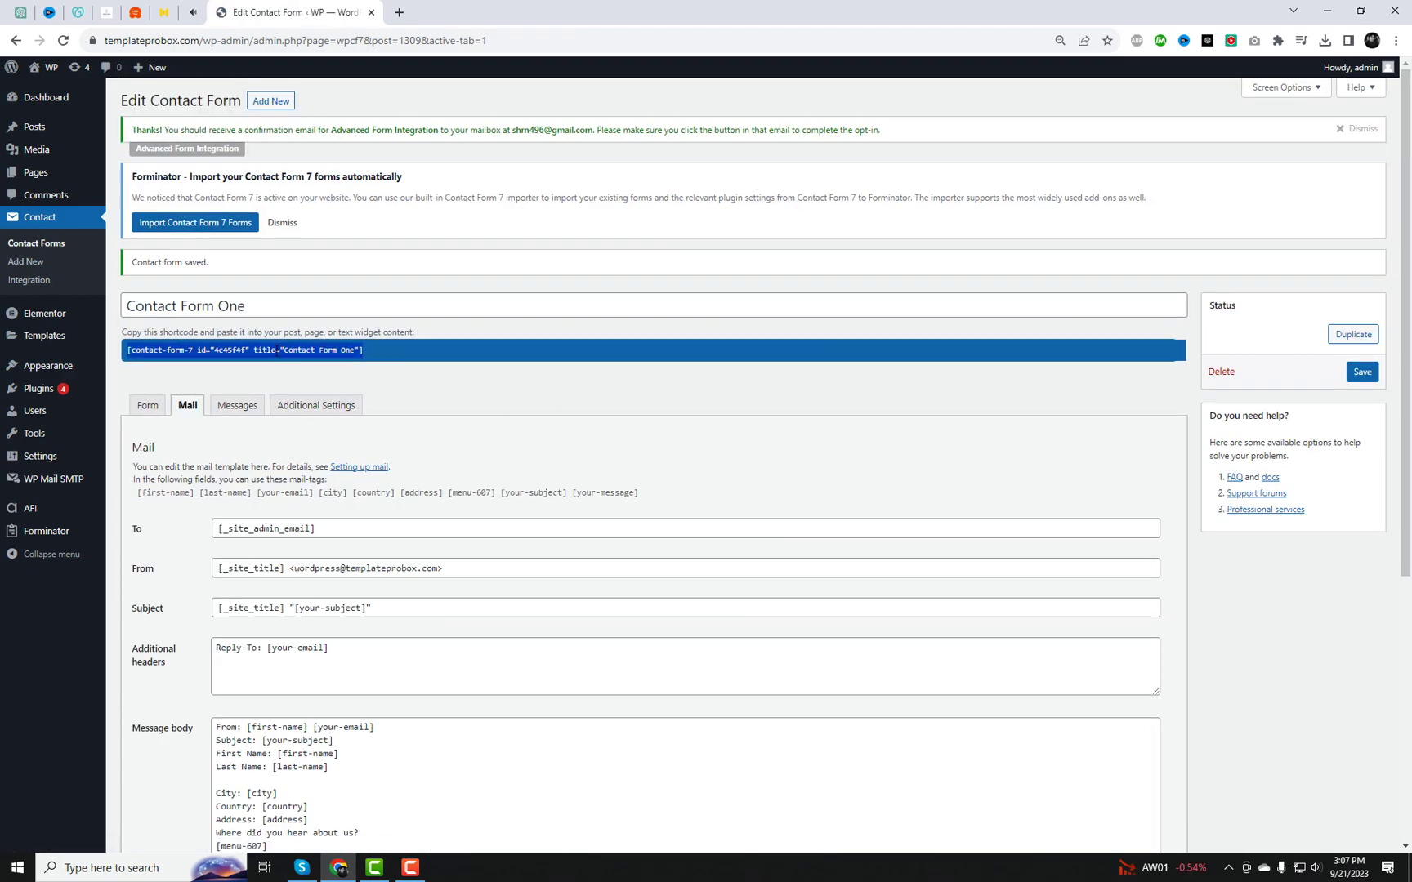
right_click(38, 85)
left_click(82, 95)
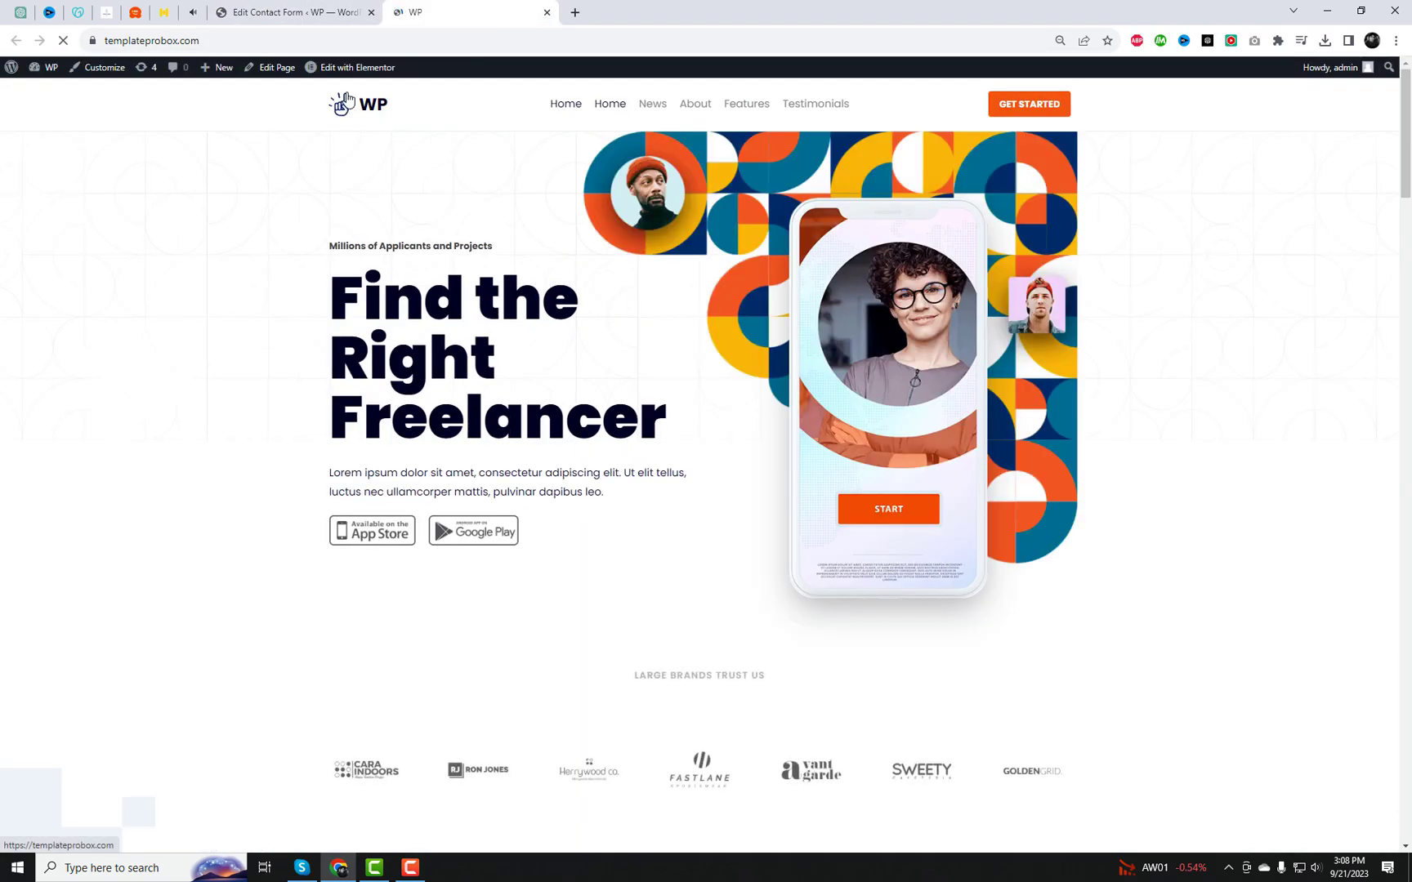
right_click(353, 68)
left_click(412, 102)
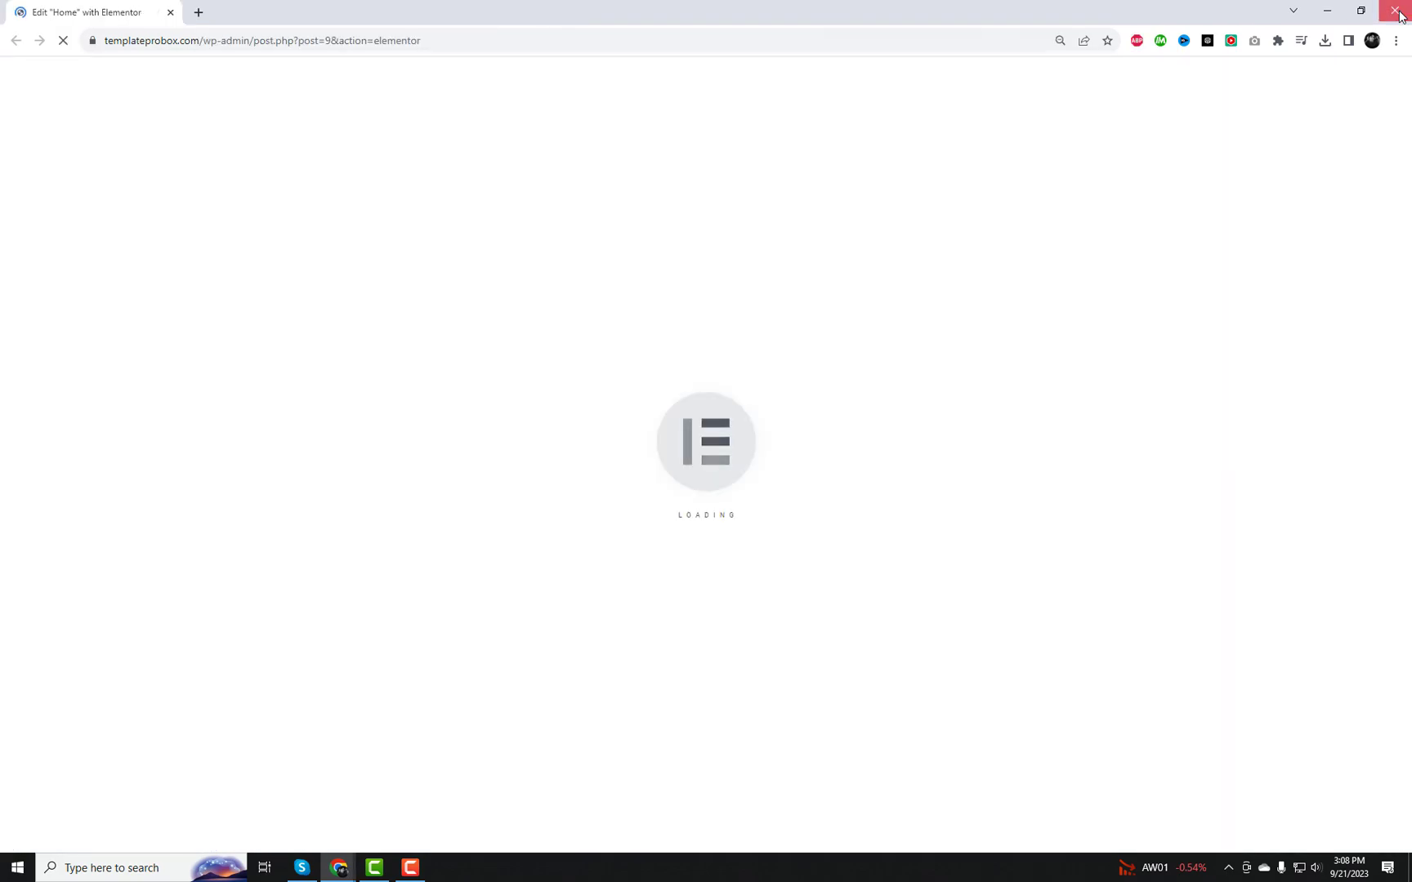
left_click(1394, 10)
middle_click(386, 72)
left_click(615, 12)
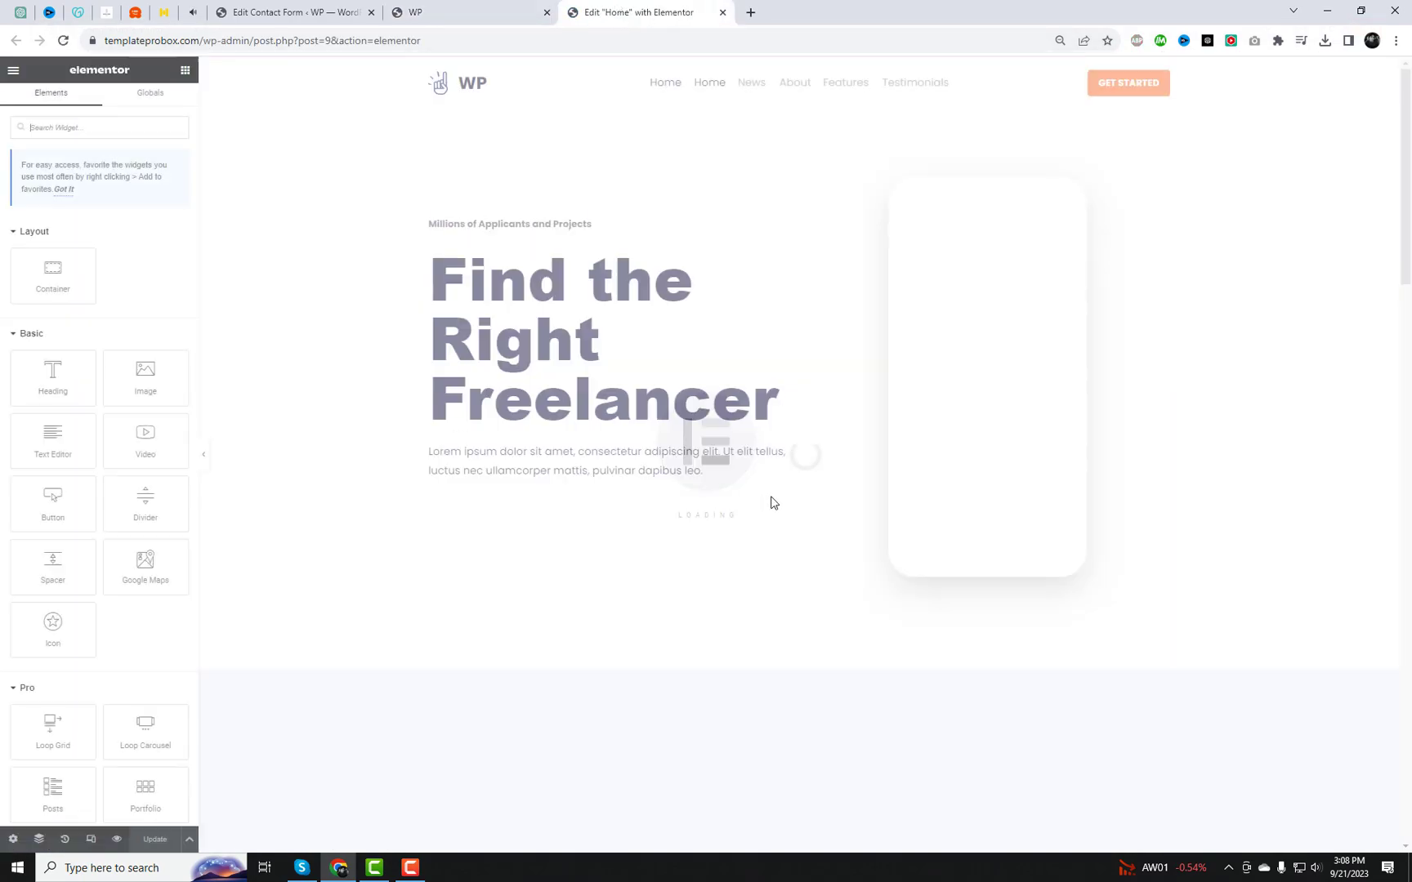
Add a Shortcode widget below the last Get Started button, paste the Contact Form One shortcode into it and update the page.
scroll(1194, 655, "down", 20)
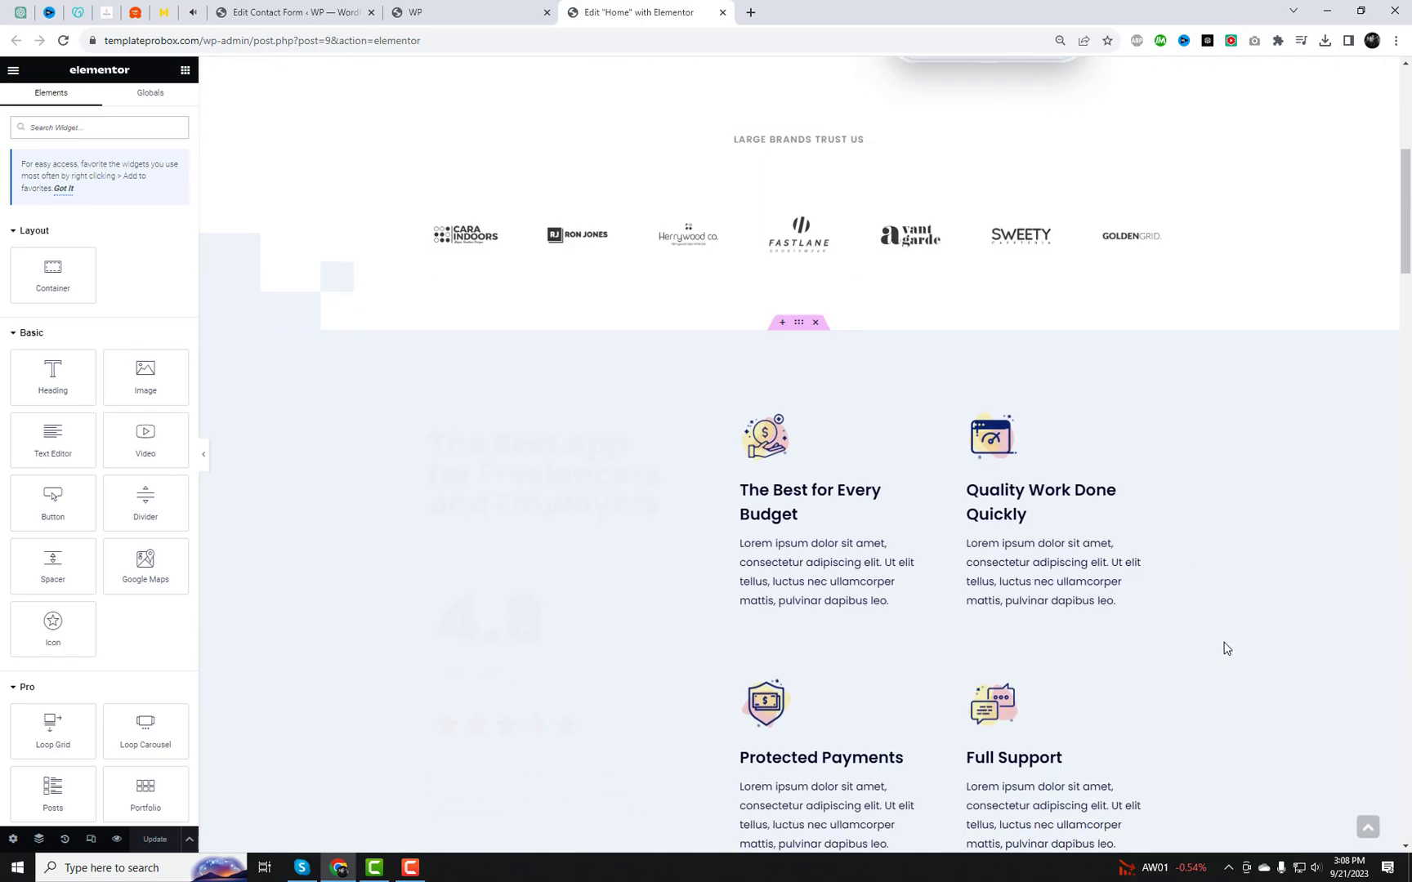
scroll(1133, 643, "down", 10)
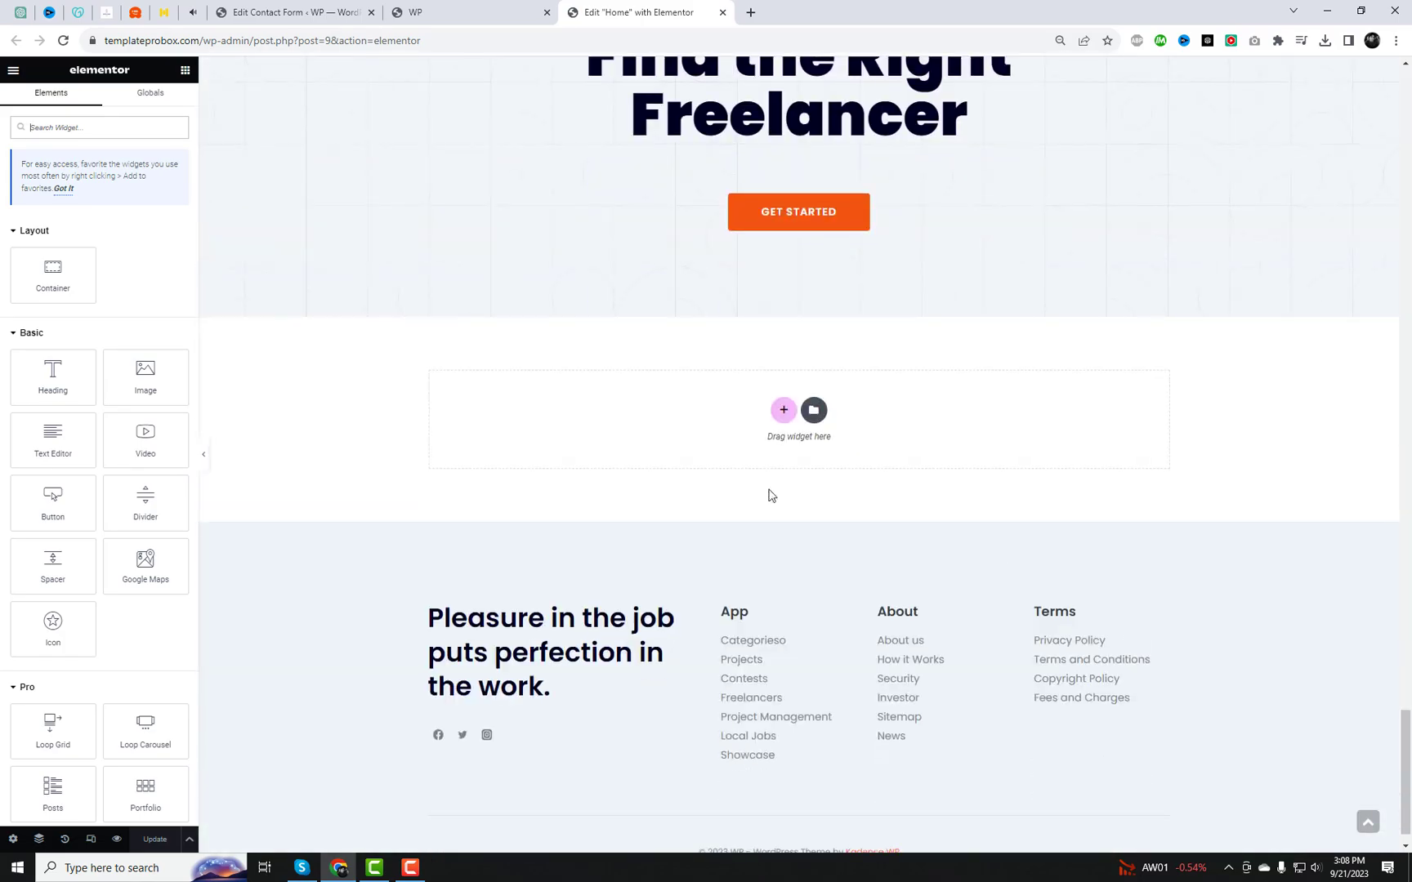
left_click(67, 131)
type("shor")
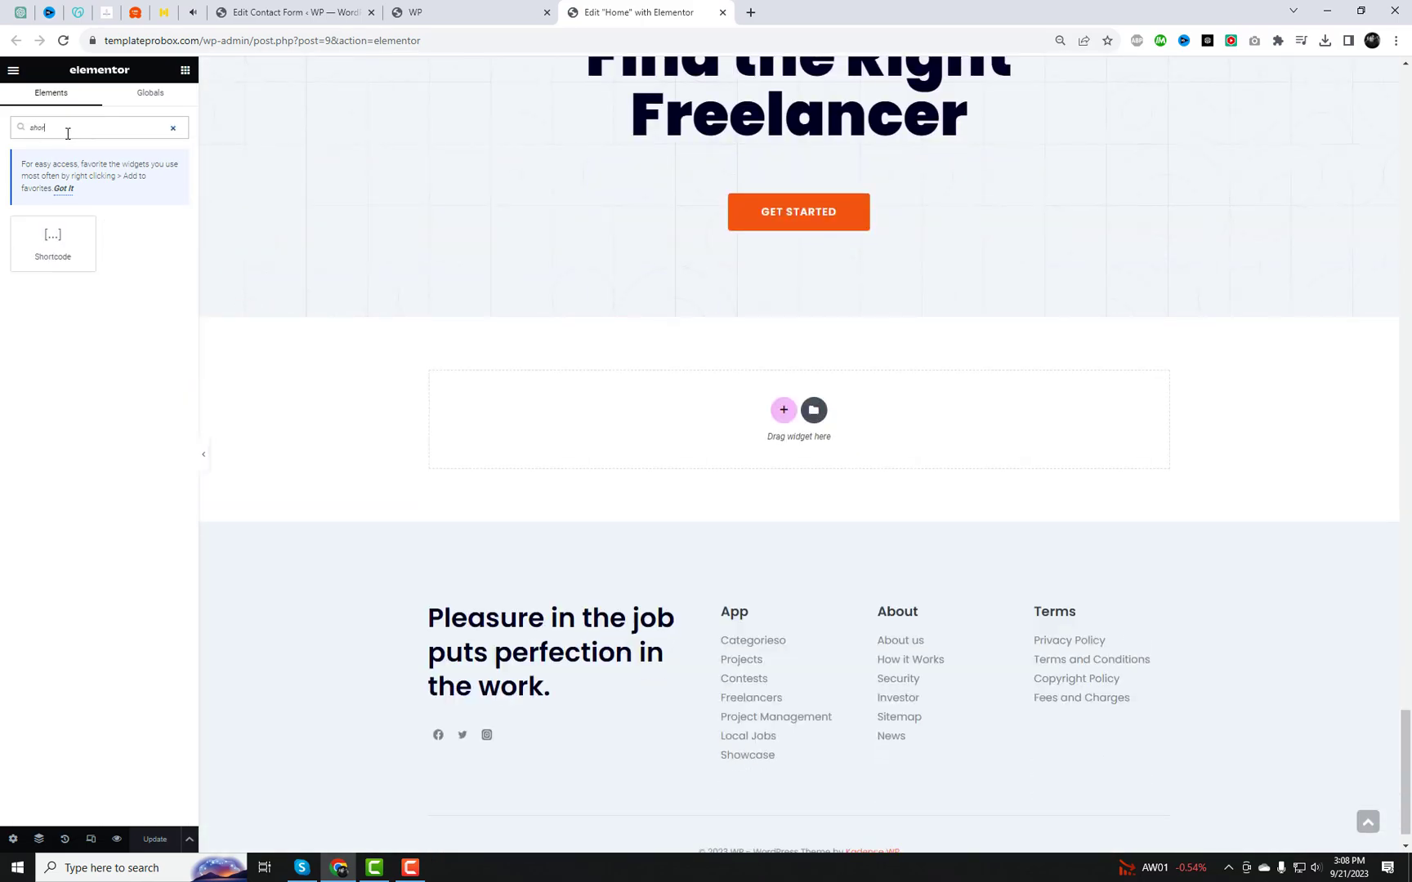
left_click_drag(52, 269, 760, 239)
key("ctrl+v")
scroll(841, 457, "down", 3)
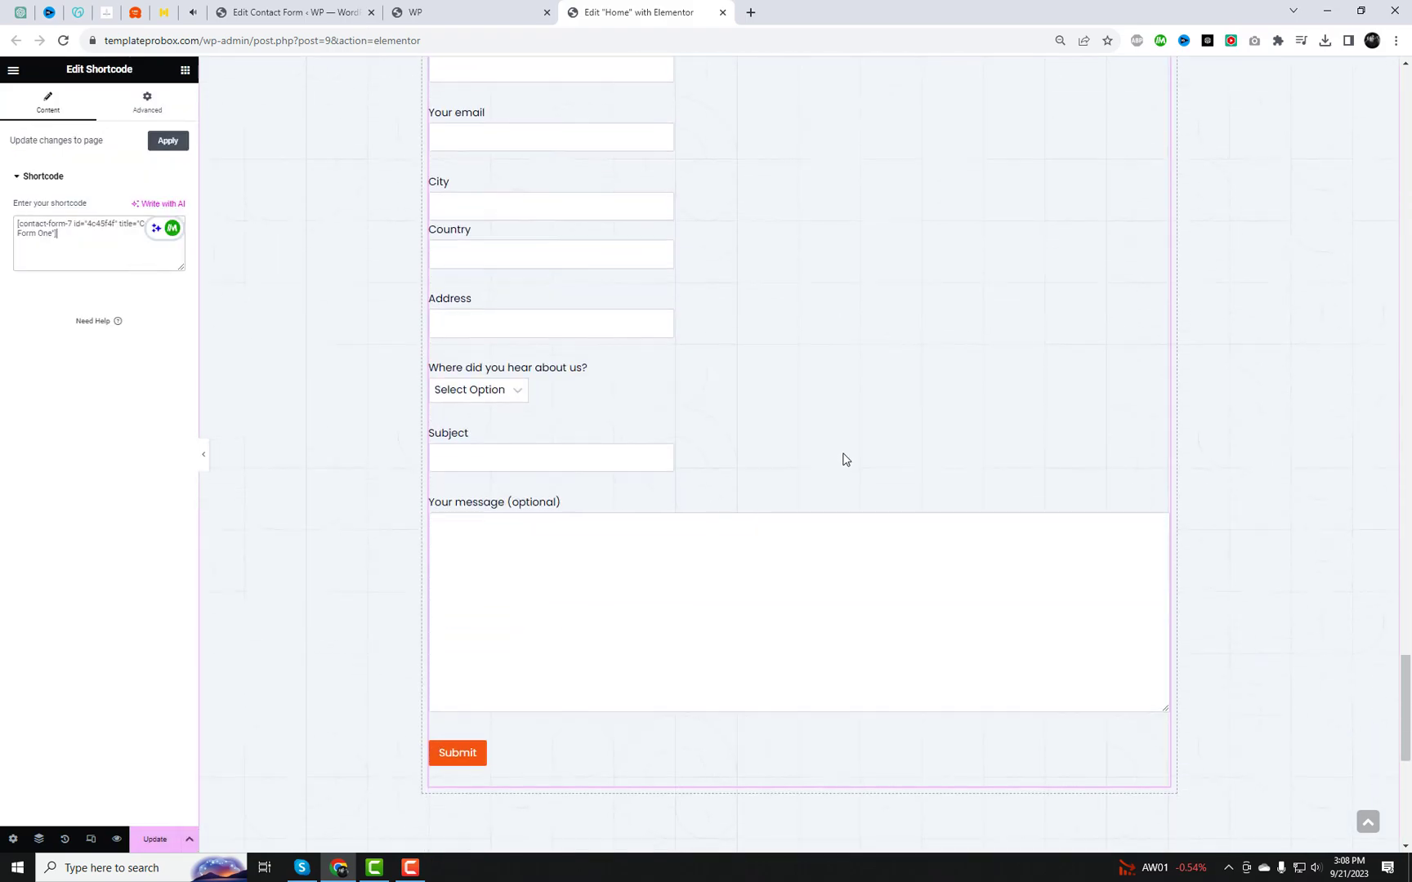
left_click(492, 384)
left_click(218, 753)
left_click(155, 839)
Reload the live home page and examine the embedded contact form and its fields.
scroll(845, 634, "up", 3)
scroll(848, 636, "down", 1)
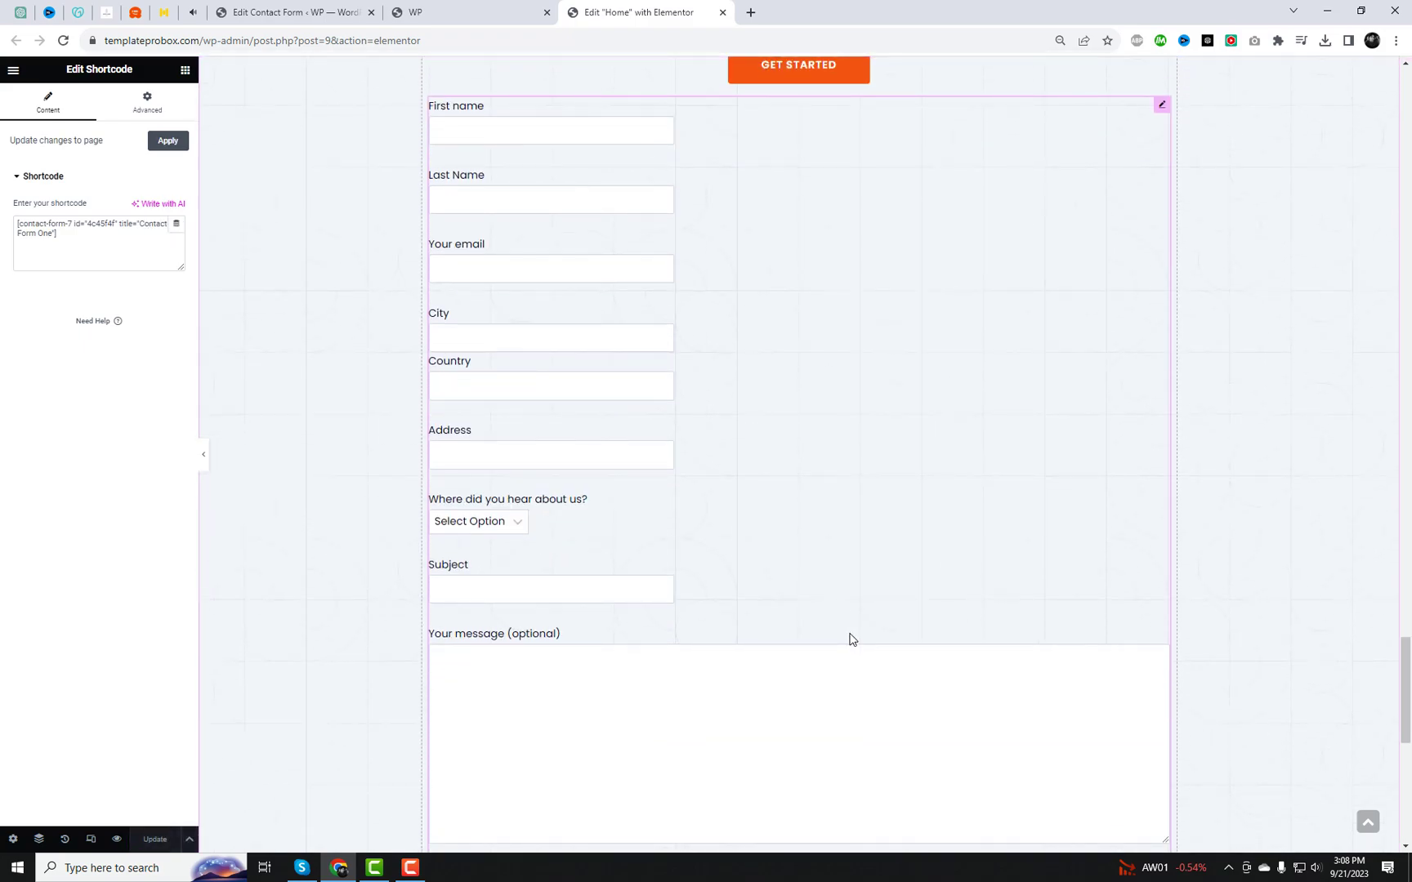
left_click(492, 9)
right_click(533, 188)
left_click(579, 229)
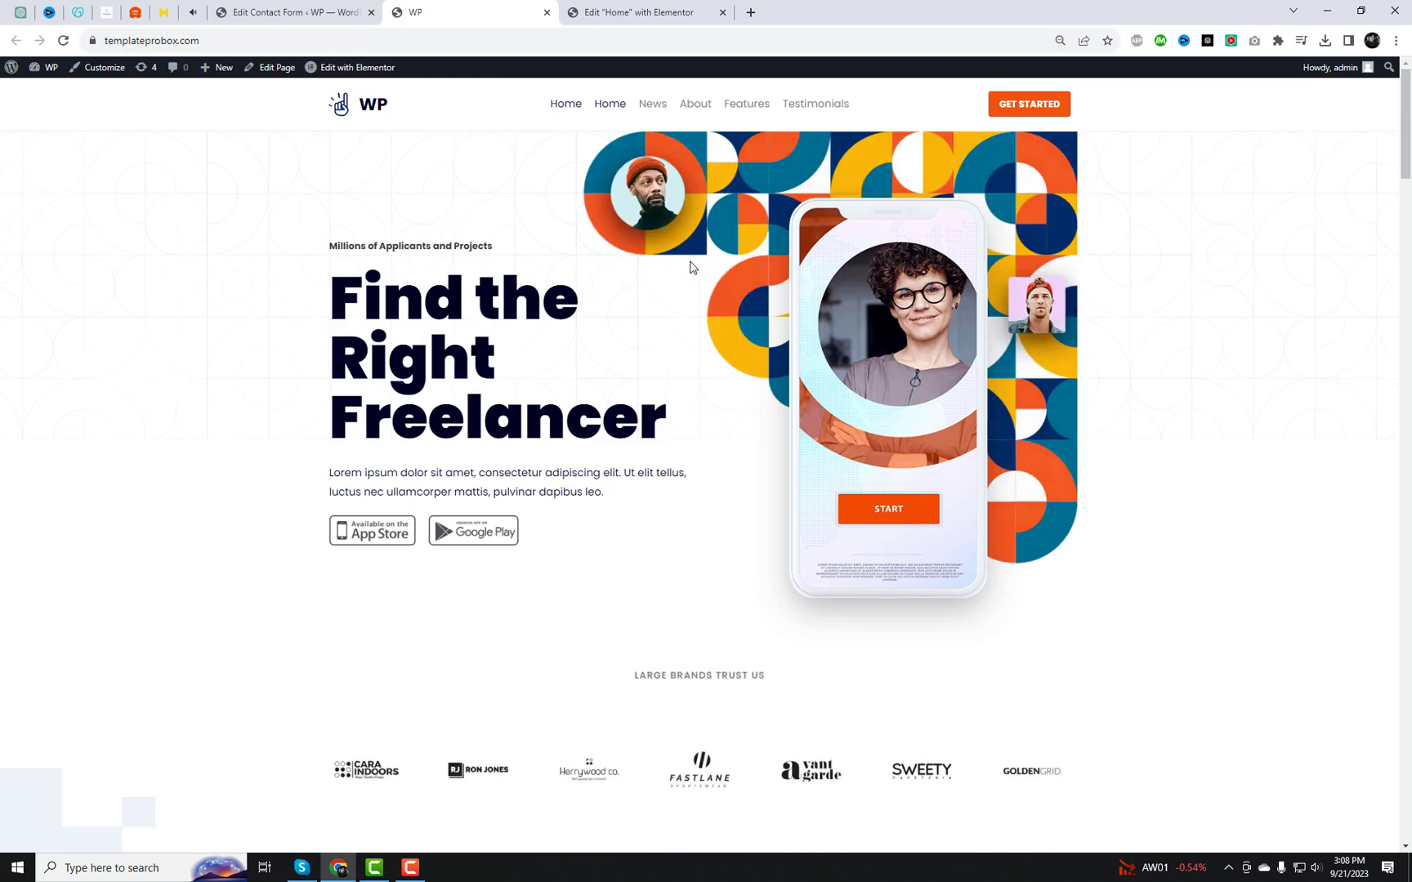
scroll(694, 265, "down", 15)
scroll(1104, 548, "up", 6)
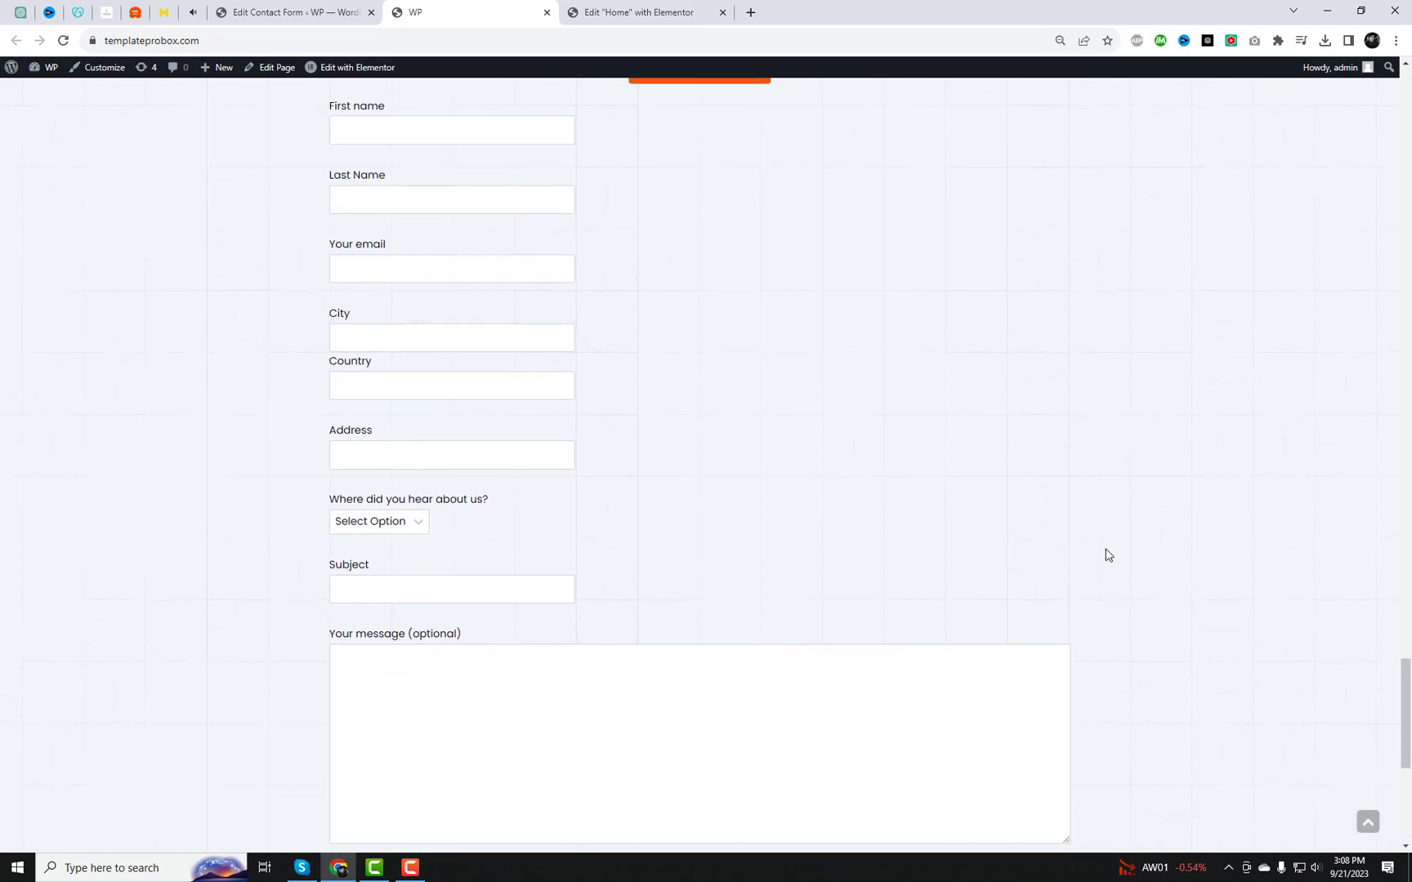
scroll(1110, 554, "down", 1)
scroll(1109, 555, "up", 1)
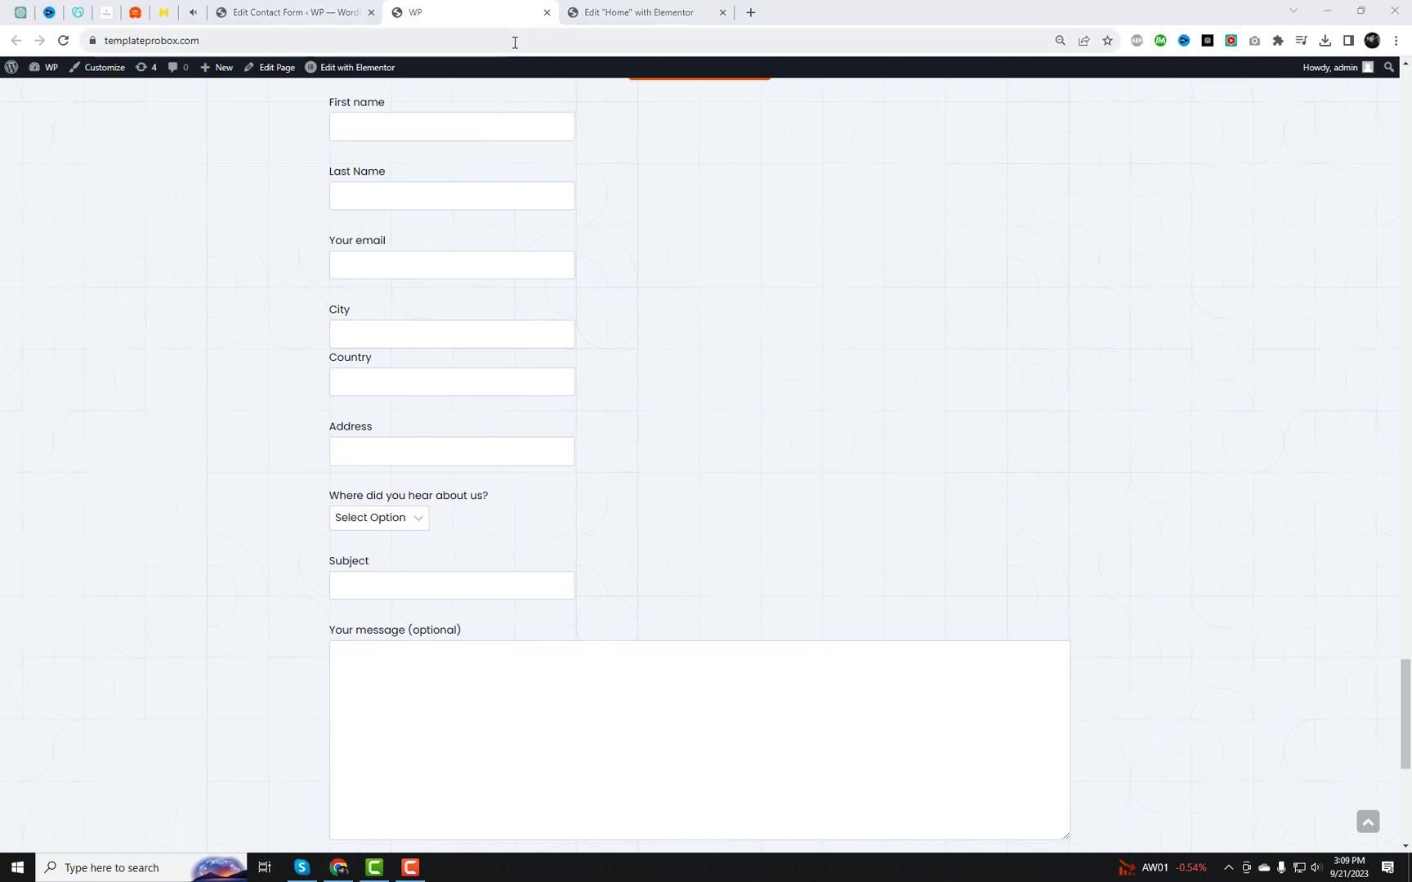
Return to the WordPress admin and open the Forminator settings in a new browser tab.
left_click(294, 12)
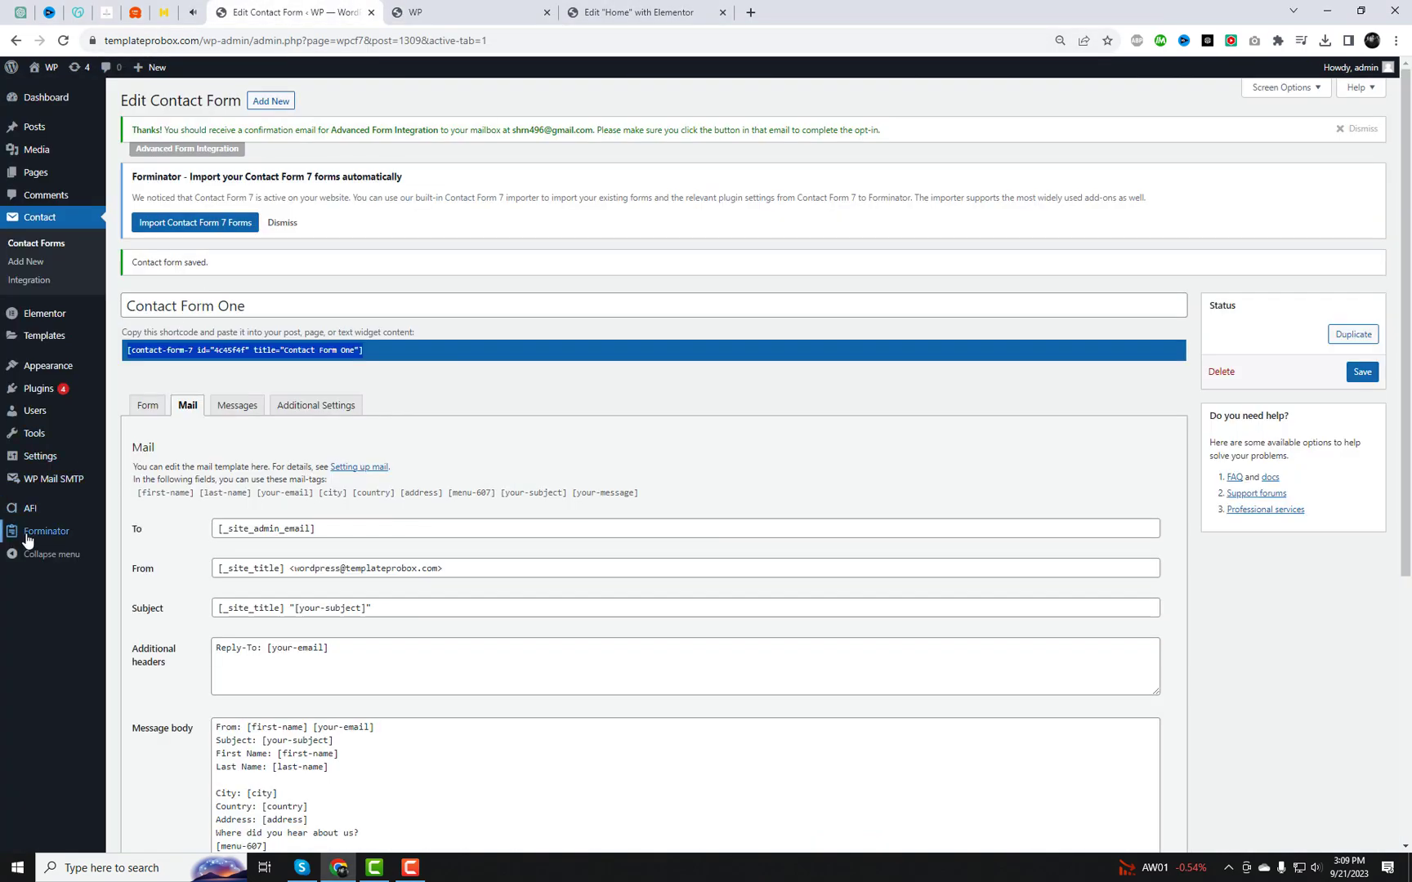
mouse_move(25, 535)
right_click(165, 695)
left_click(205, 705)
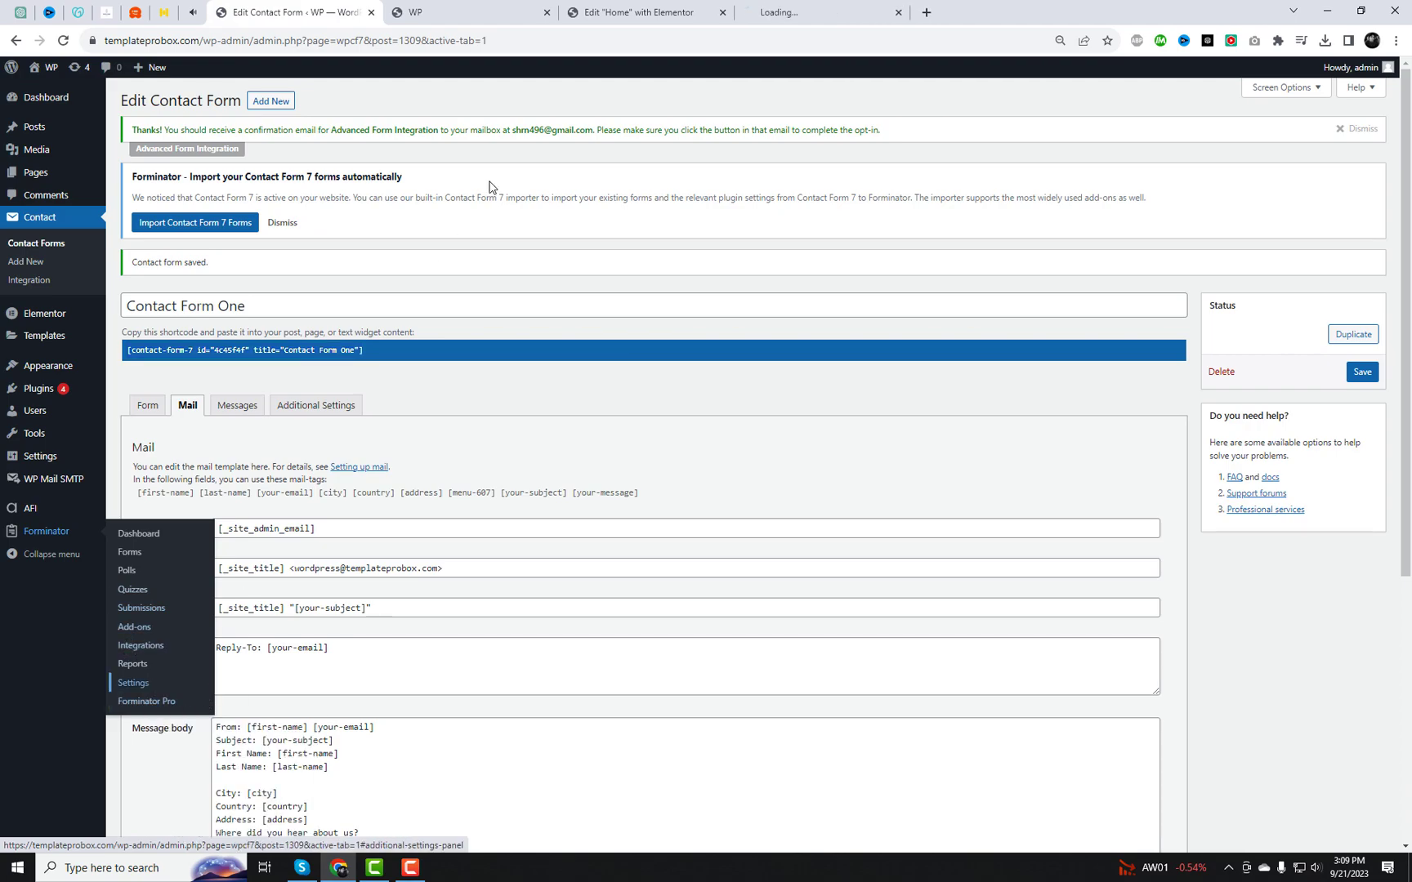
left_click(817, 13)
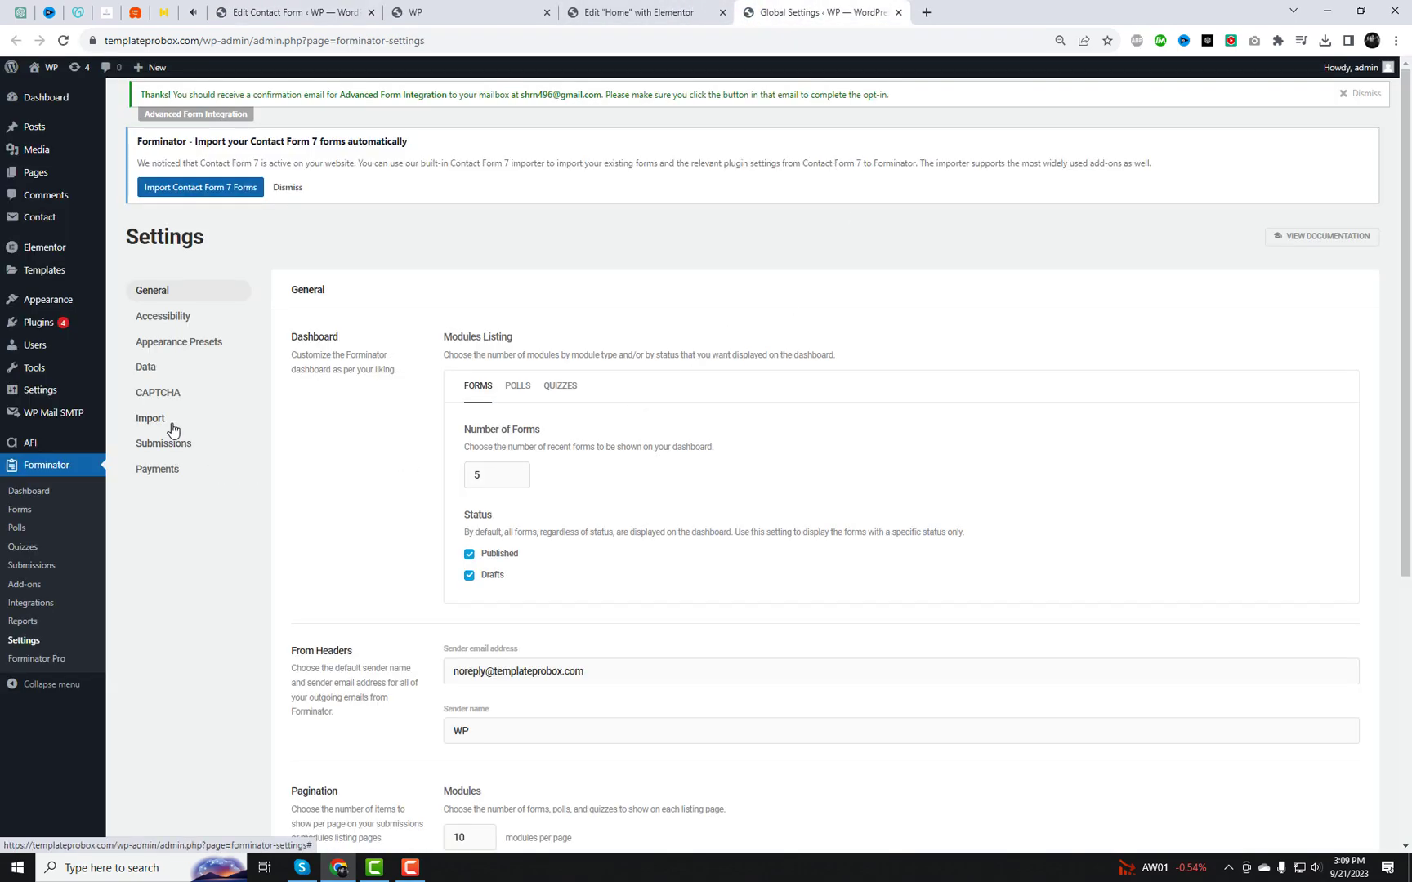
Import only Contact Form One from Contact Form 7 into Forminator, and deactivate Contact Form 7.
left_click(162, 424)
left_click(483, 383)
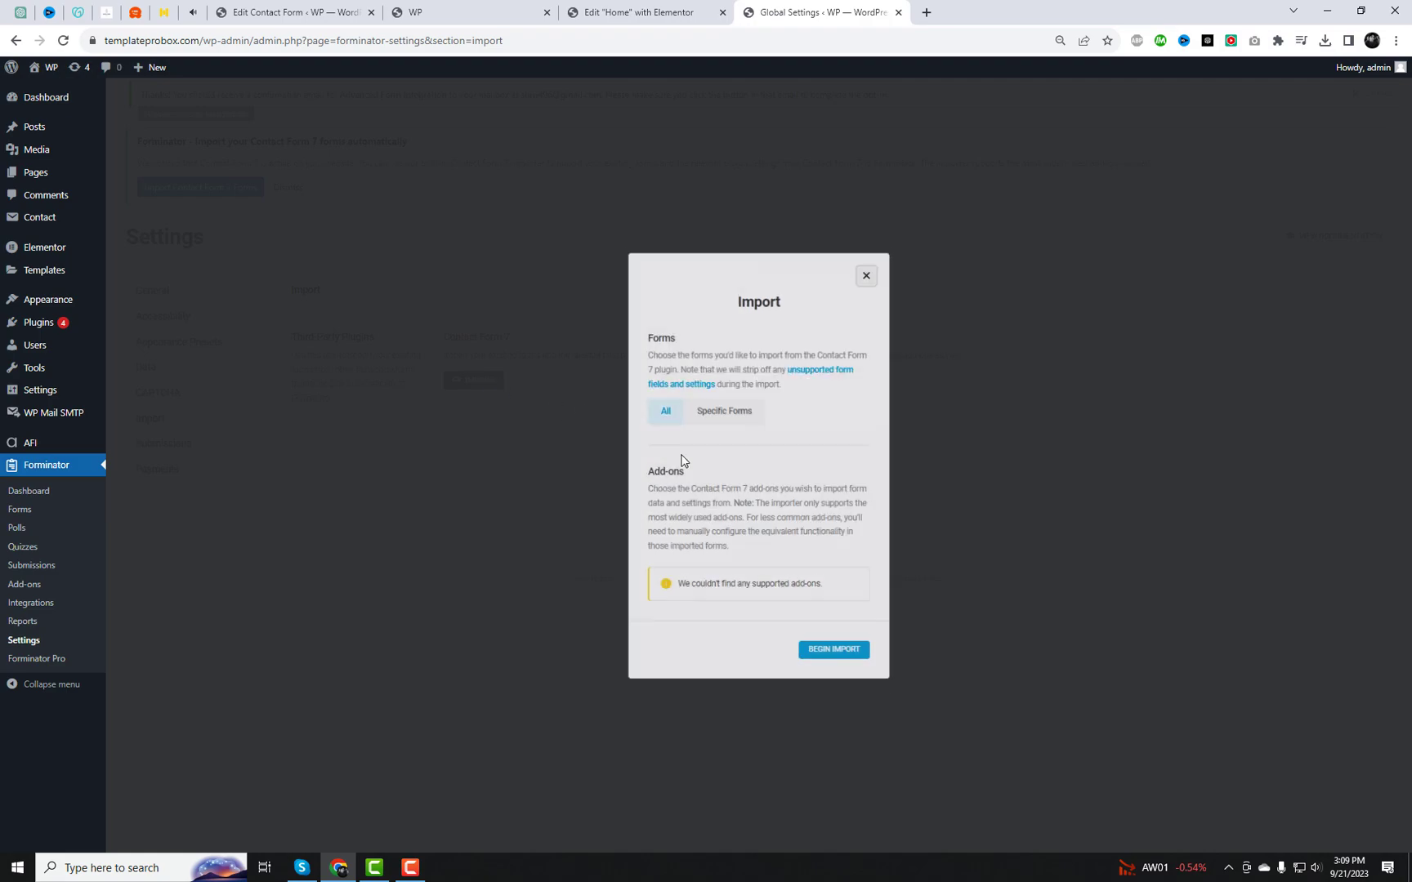
left_click(724, 410)
left_click(742, 432)
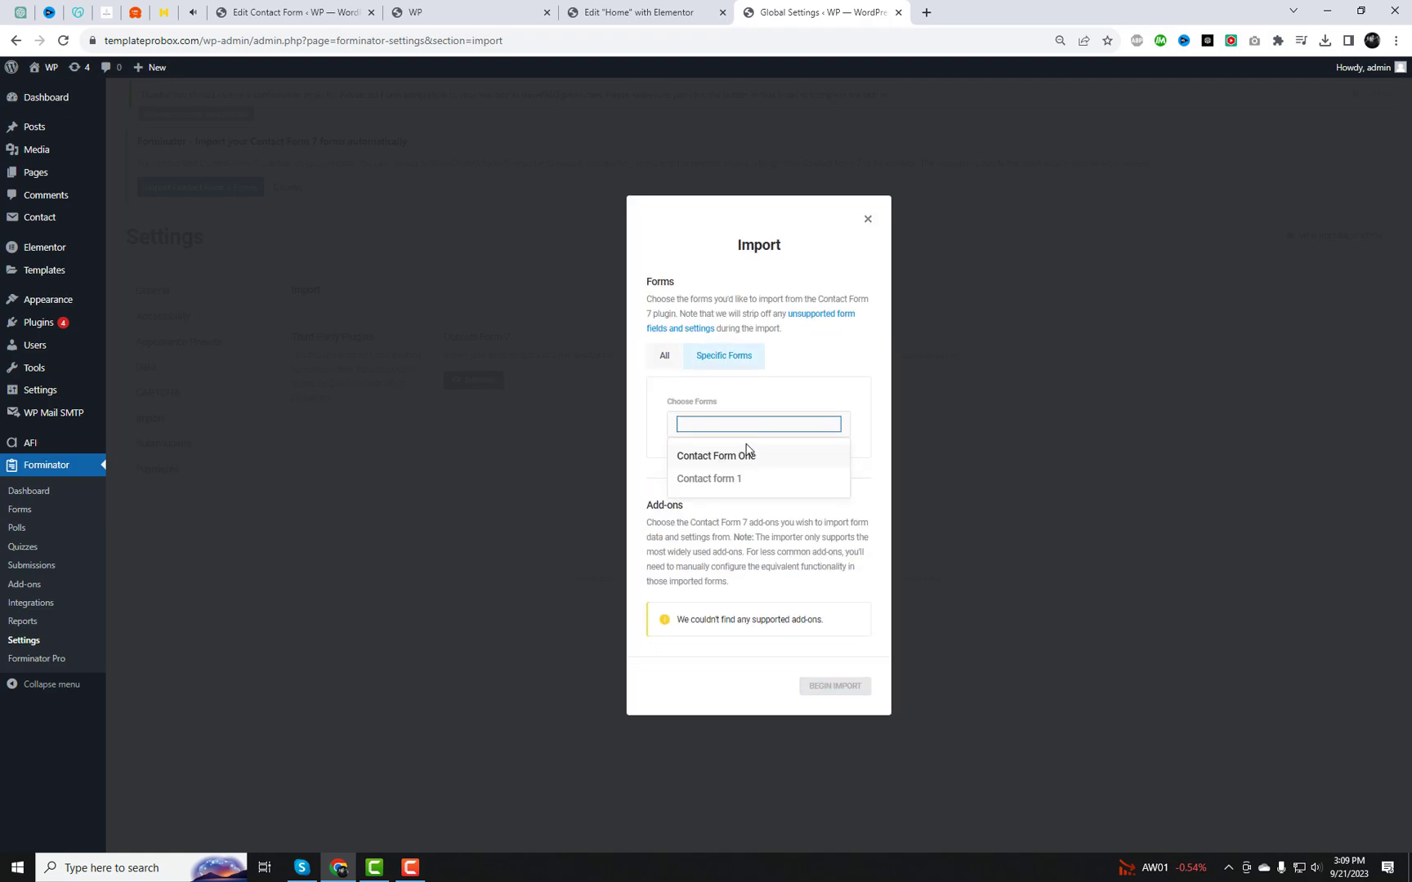
left_click(752, 468)
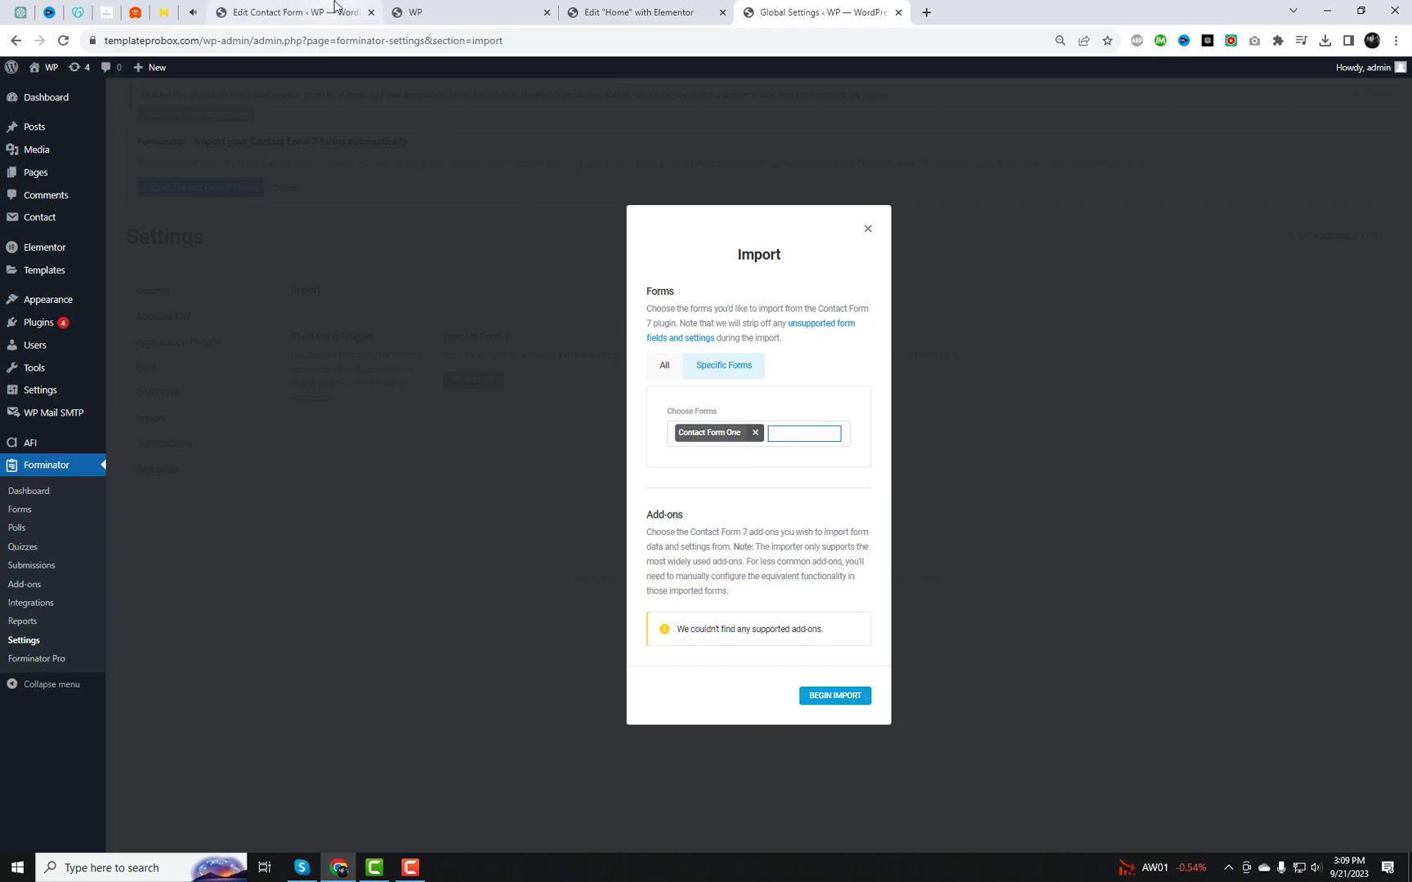
left_click(290, 11)
left_click_drag(245, 307, 92, 309)
left_click(782, 7)
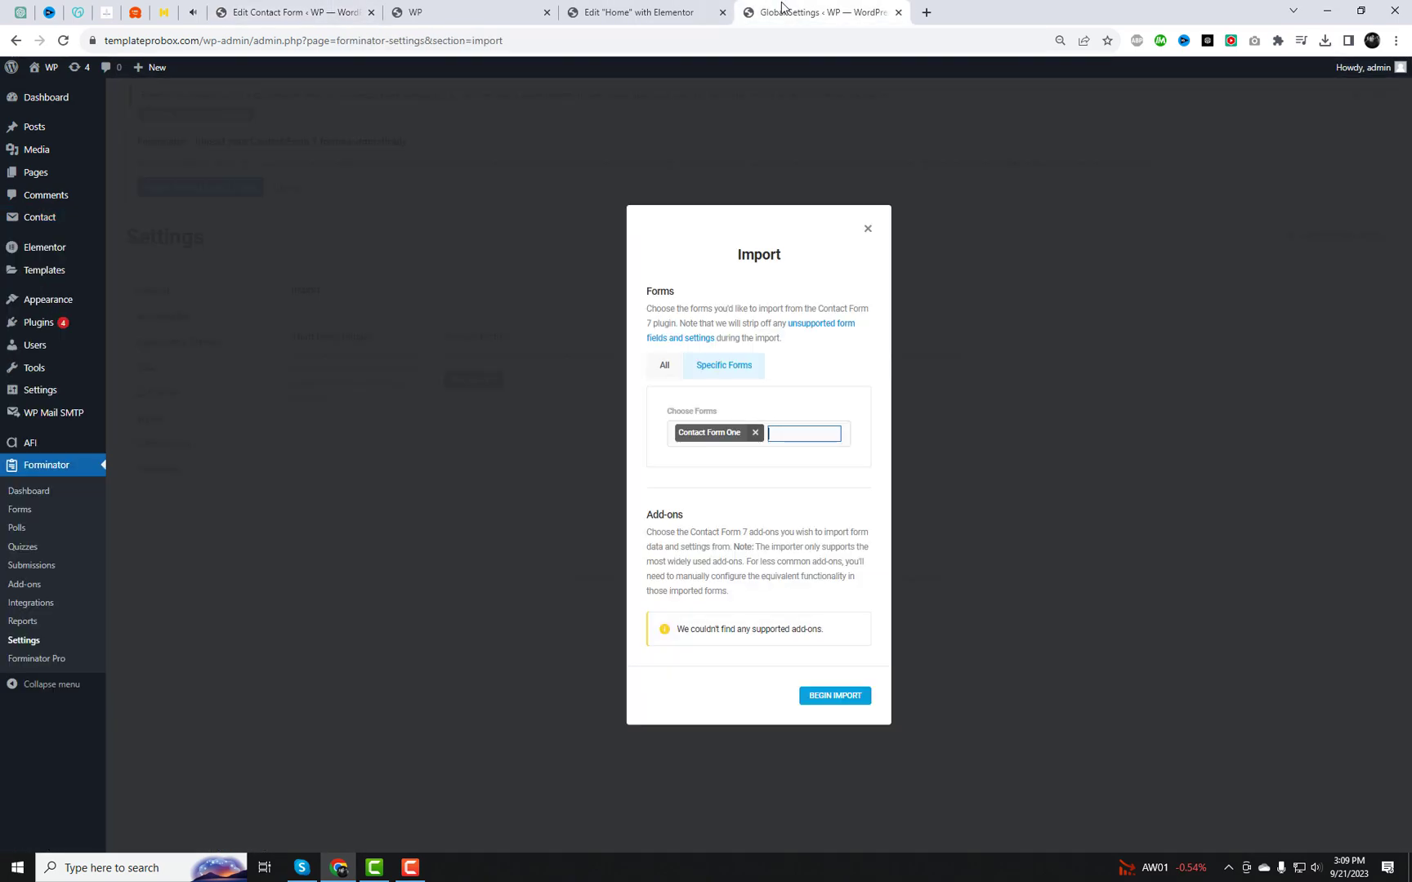
left_click(861, 709)
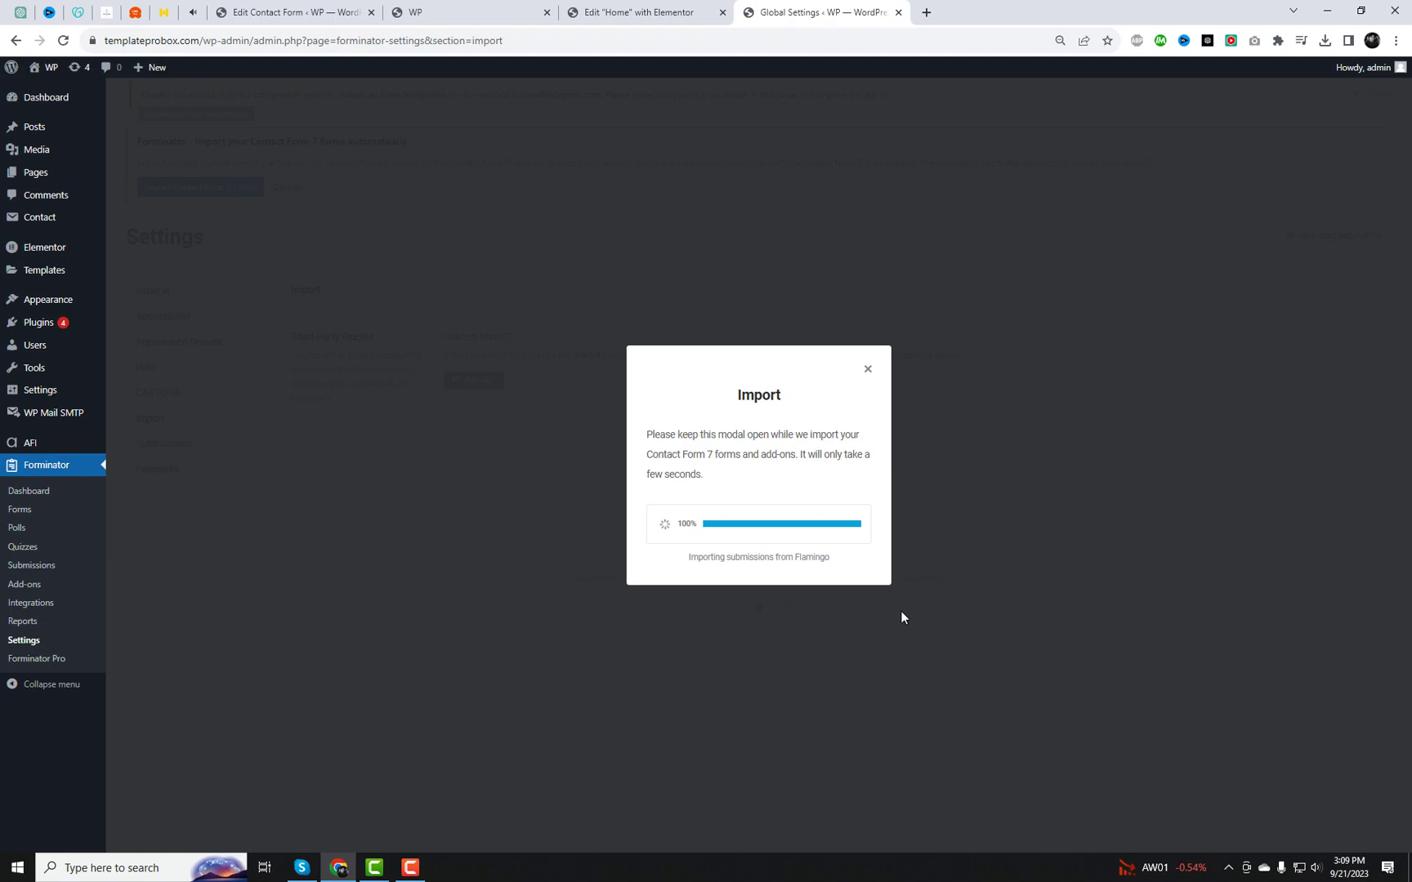
left_click(782, 625)
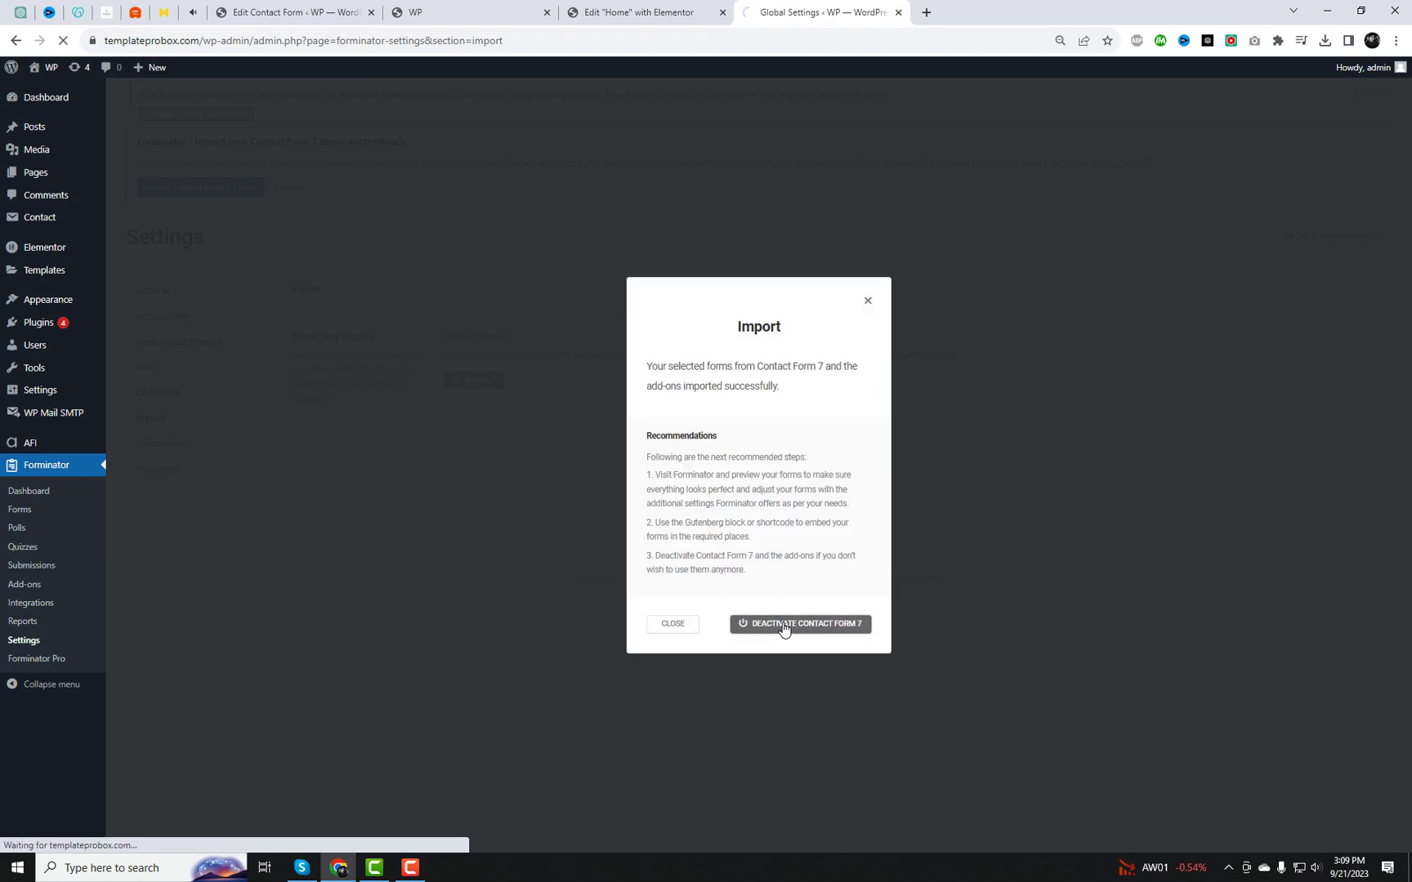
Open the imported Contact Form One from Forminator's forms list for editing.
mouse_move(84, 509)
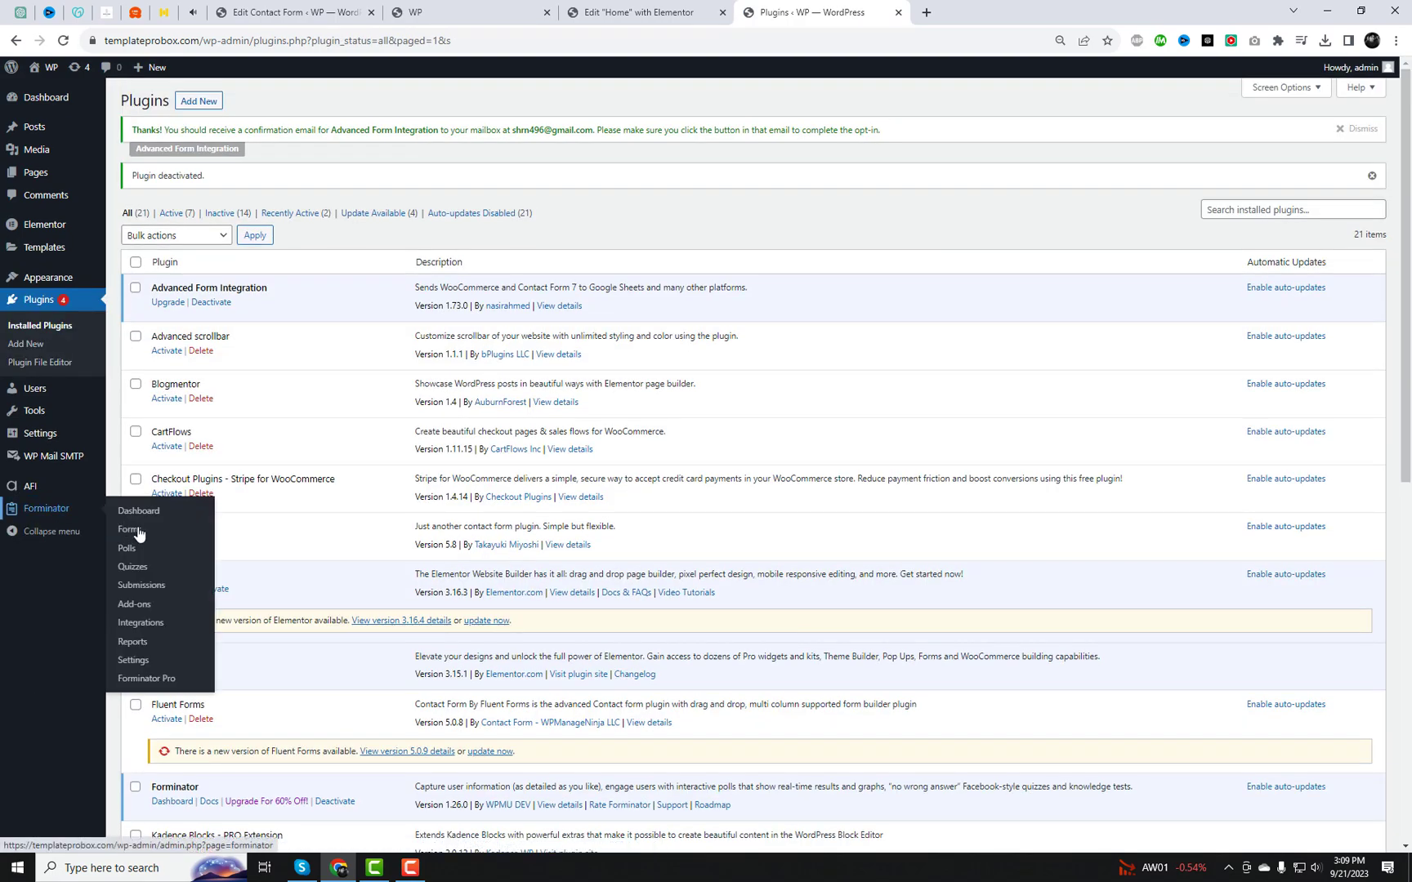
left_click(139, 533)
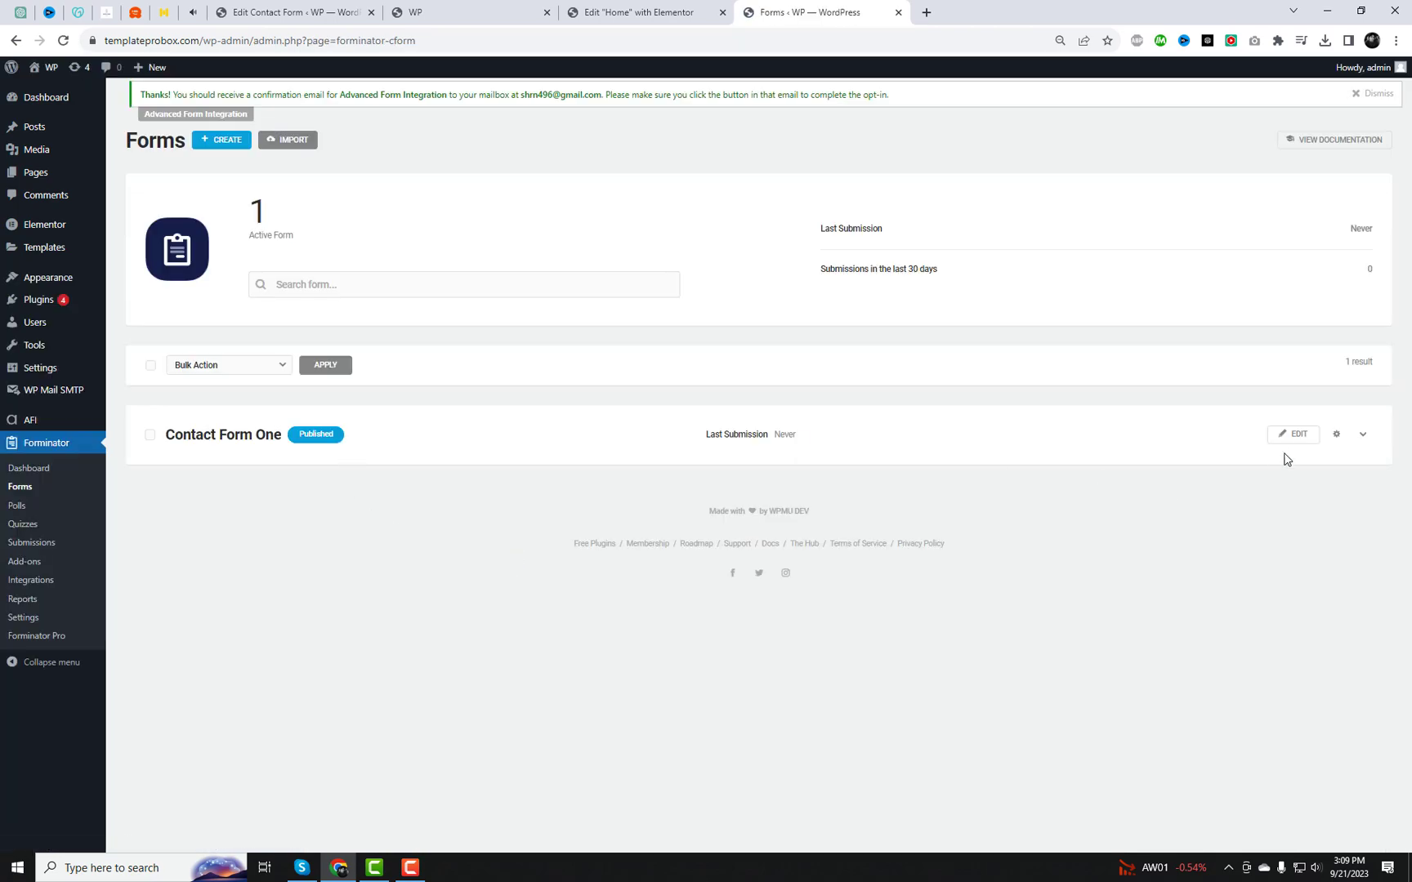
left_click(1291, 436)
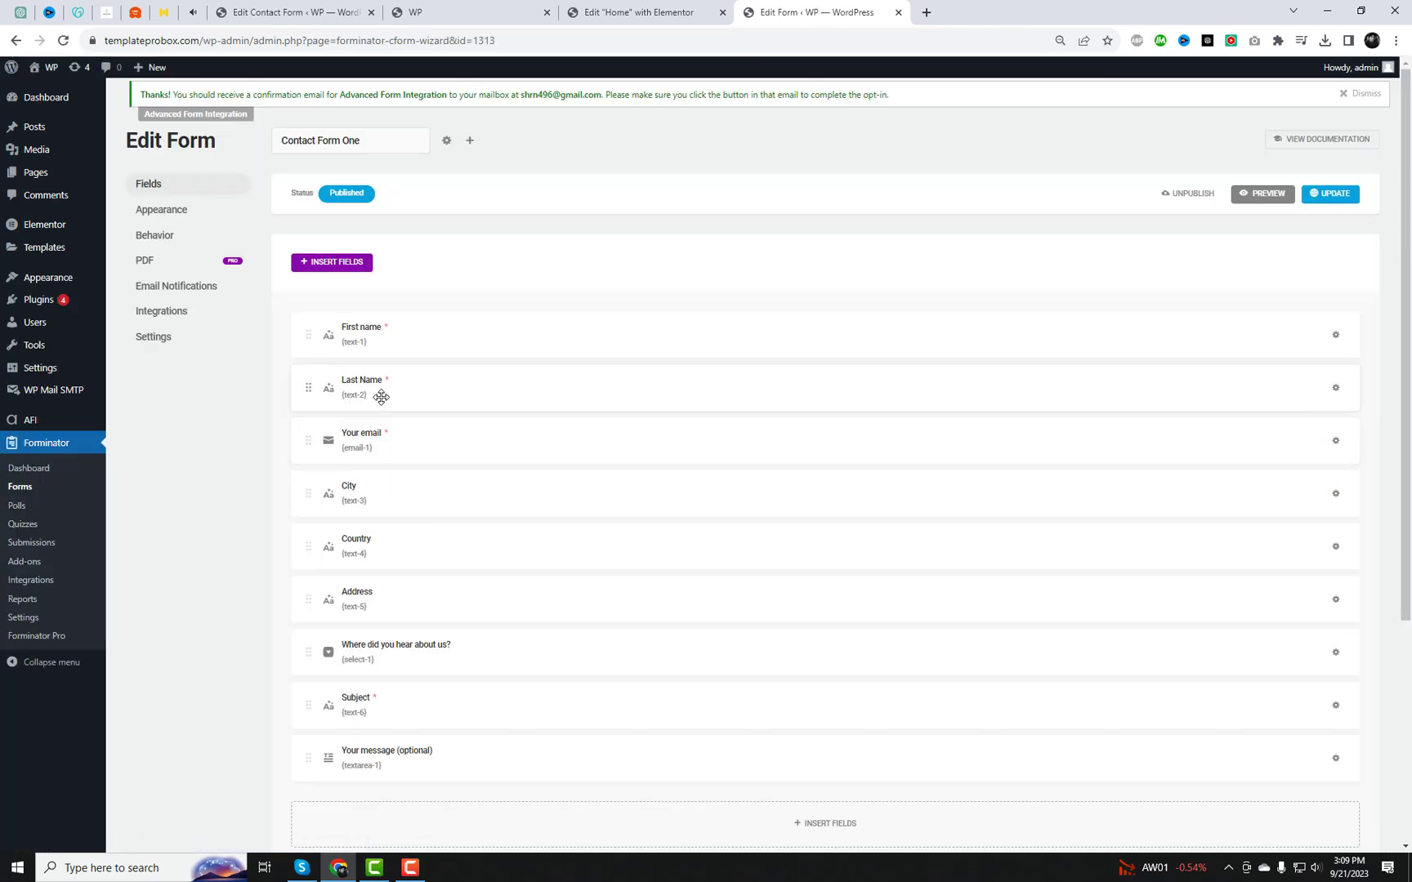
Arrange the fields in two-column rows: Last Name beside First name, City beside Your email, and Address beside Country.
left_click_drag(312, 385, 1363, 343)
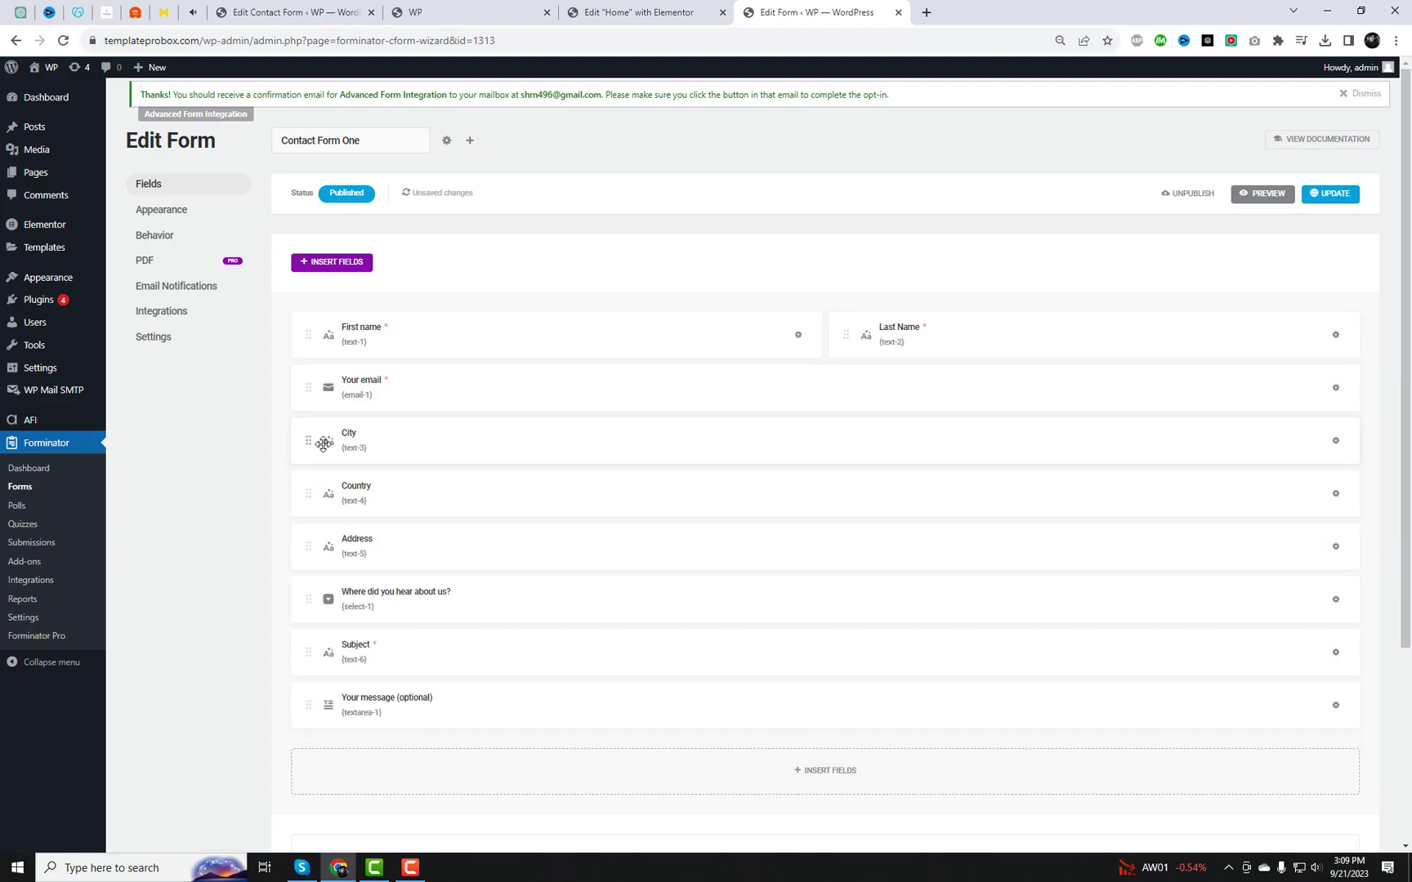
left_click_drag(310, 446, 1348, 387)
left_click_drag(310, 494, 1340, 442)
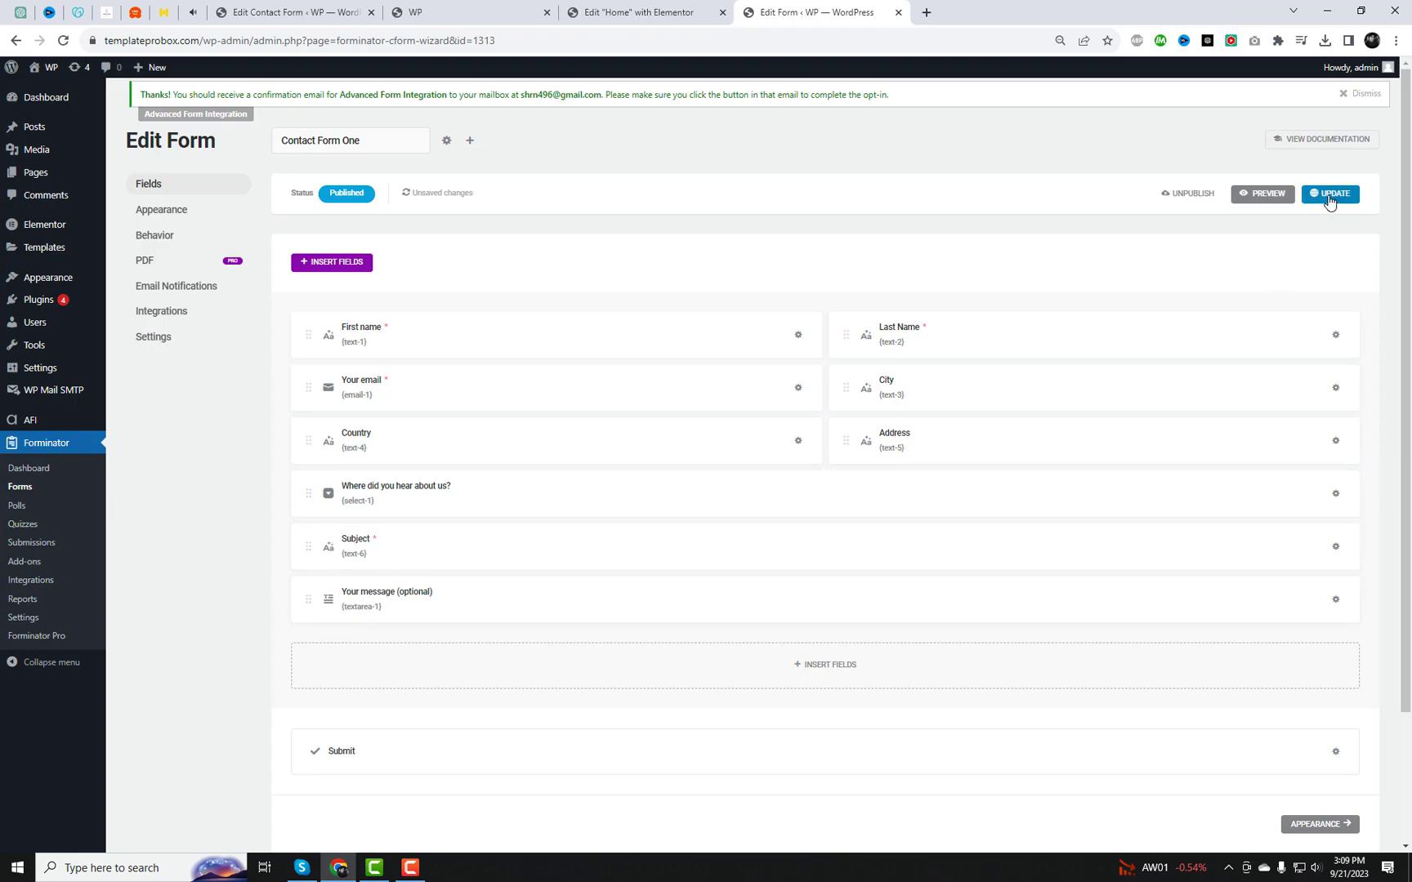
Add a Consent field with its default label and text below the message field, and save the form.
left_click(847, 671)
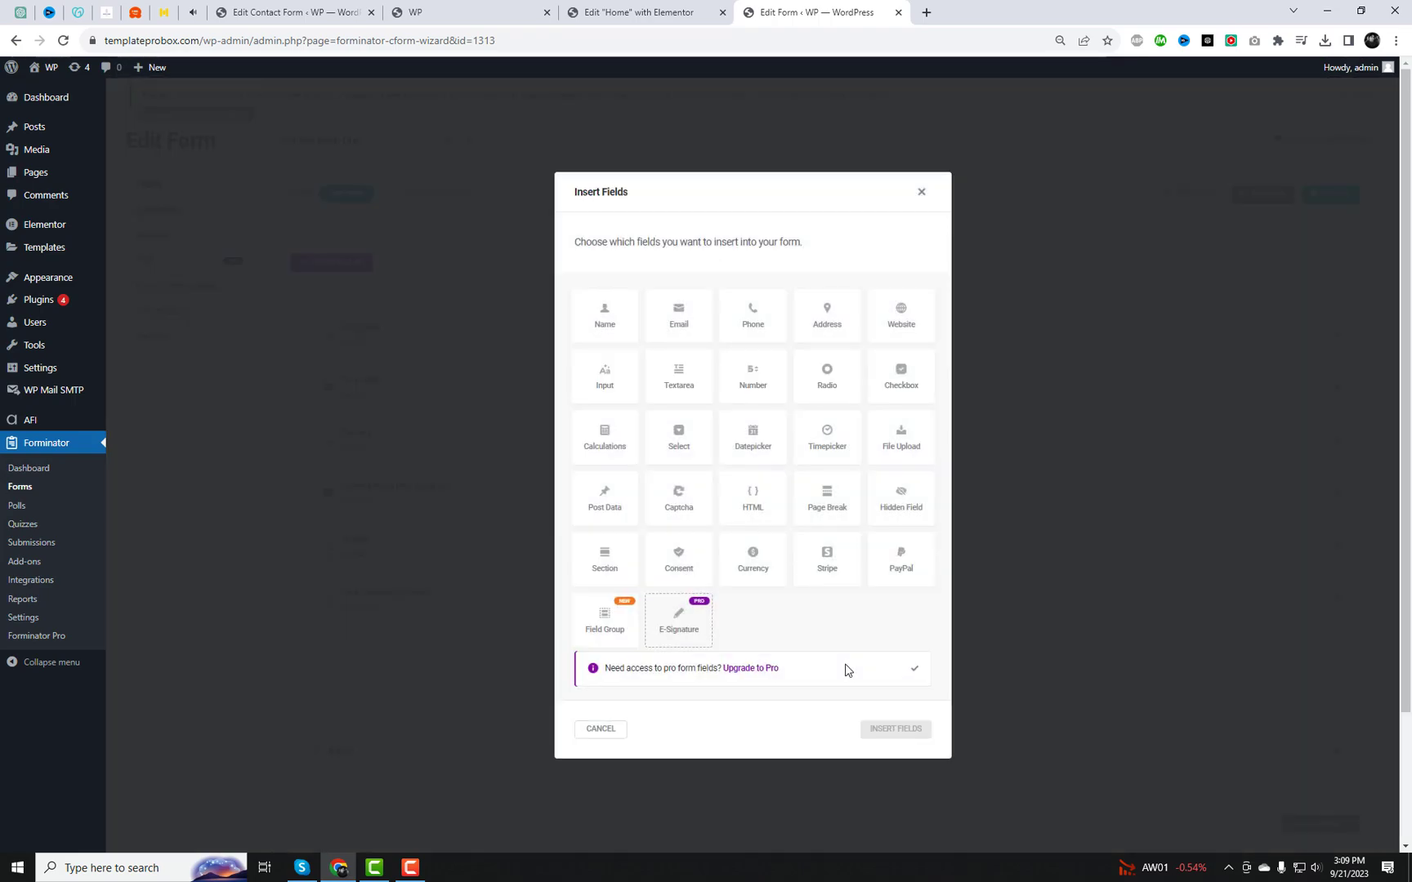
scroll(797, 610, "down", 1)
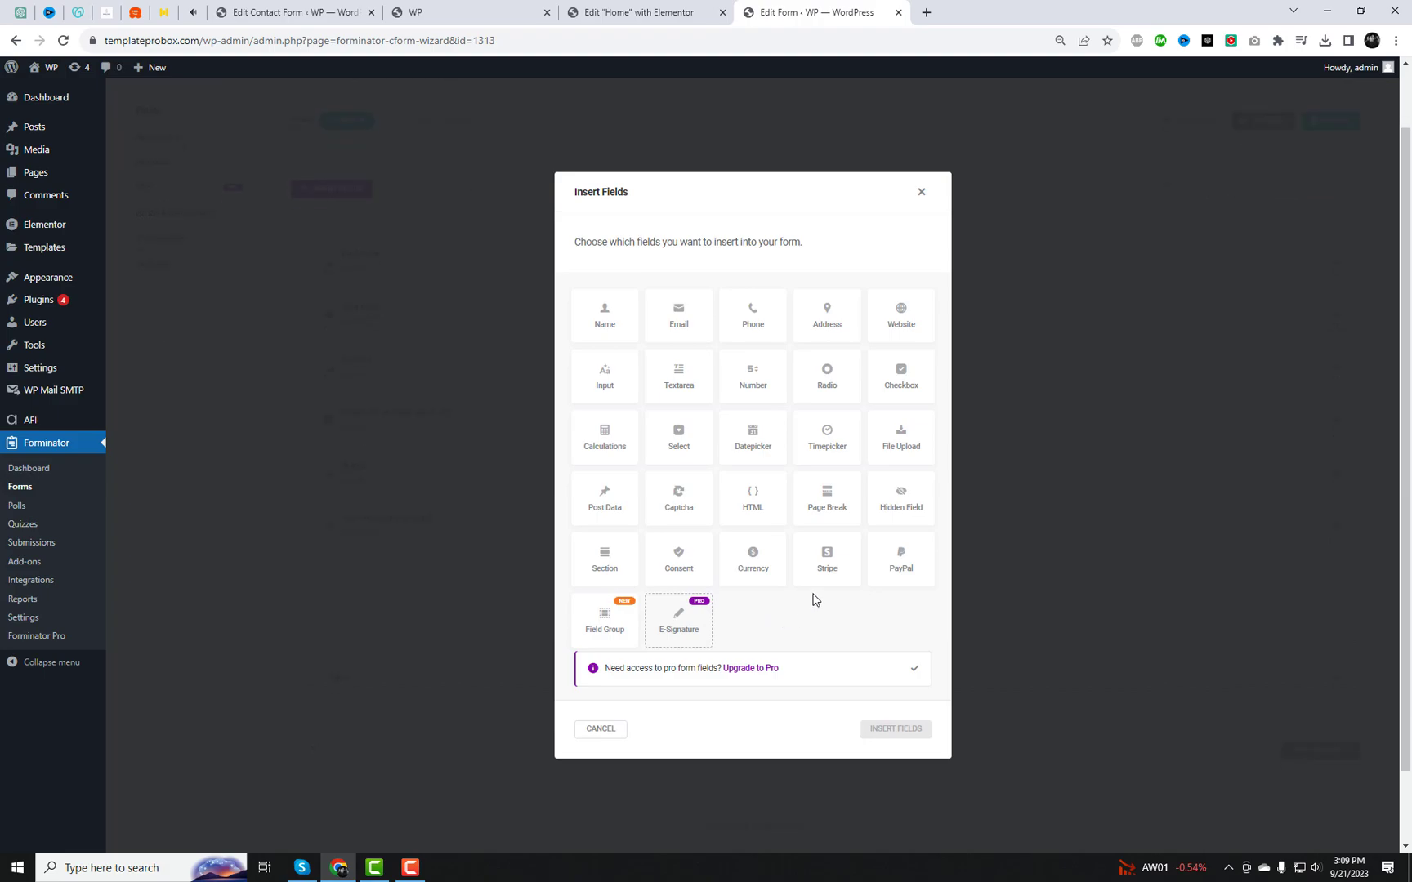
left_click(679, 564)
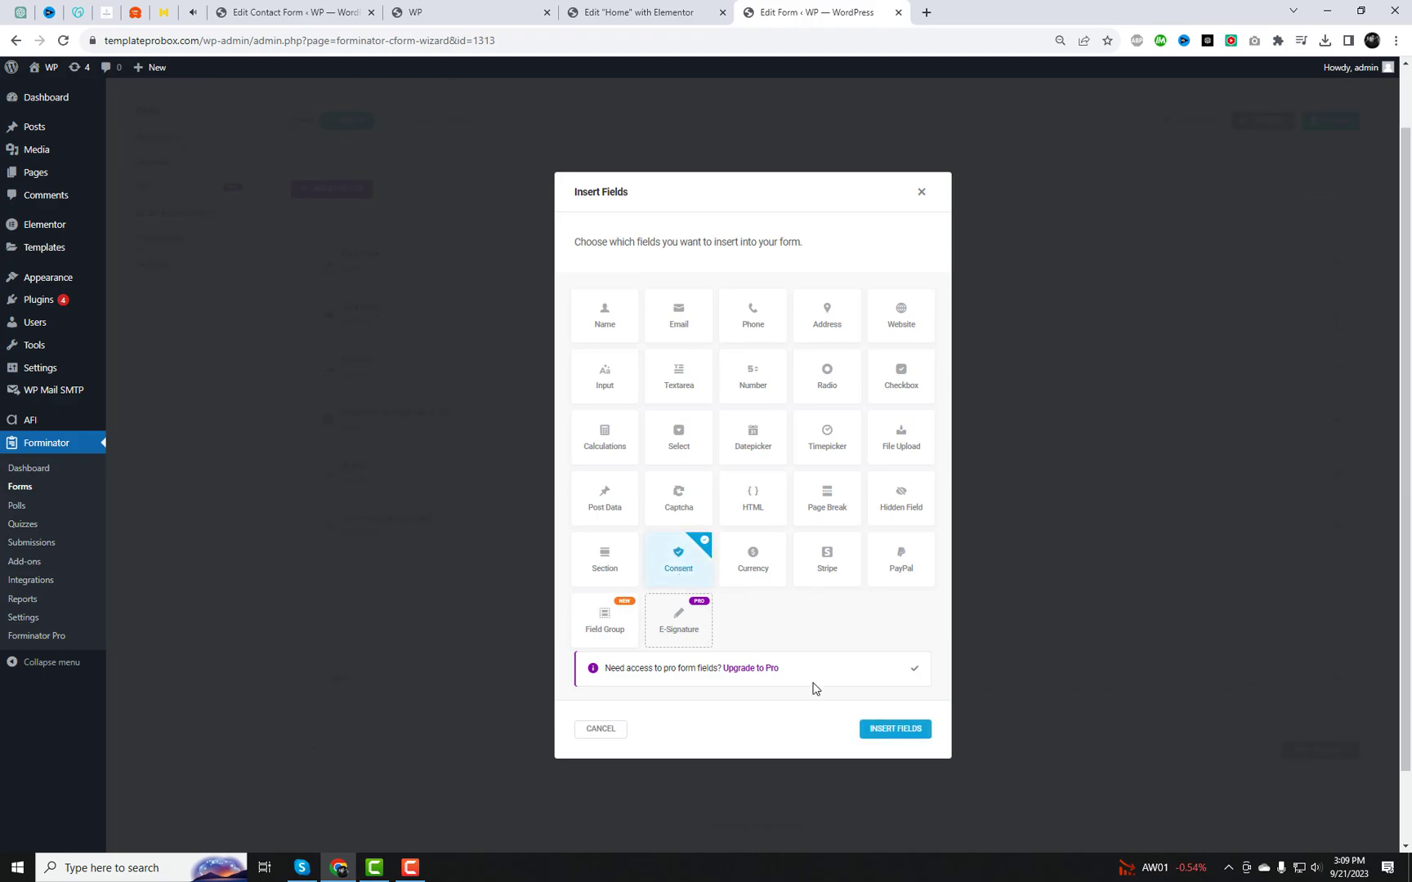
left_click(893, 737)
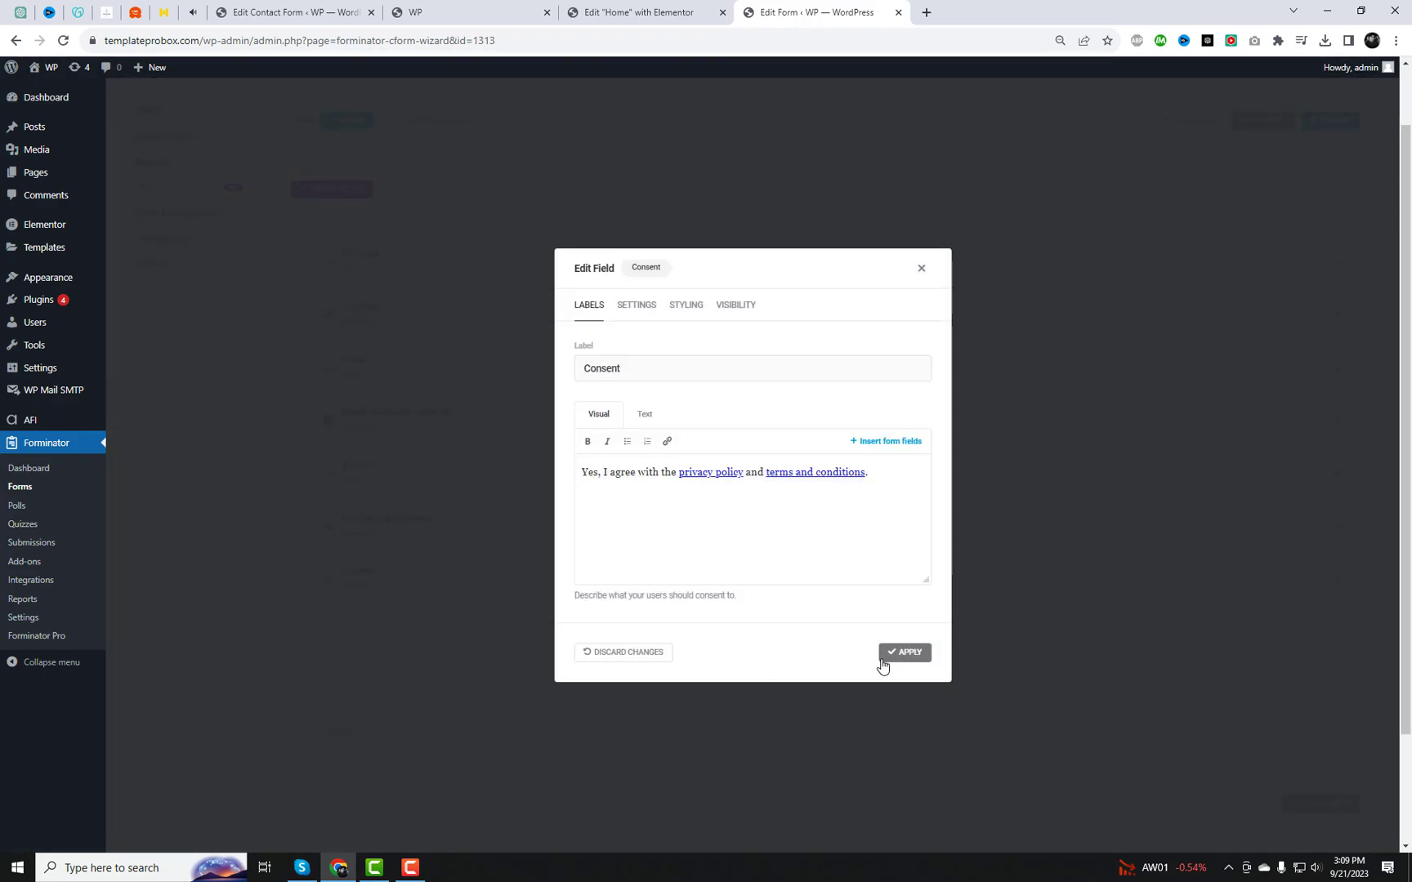
left_click(907, 657)
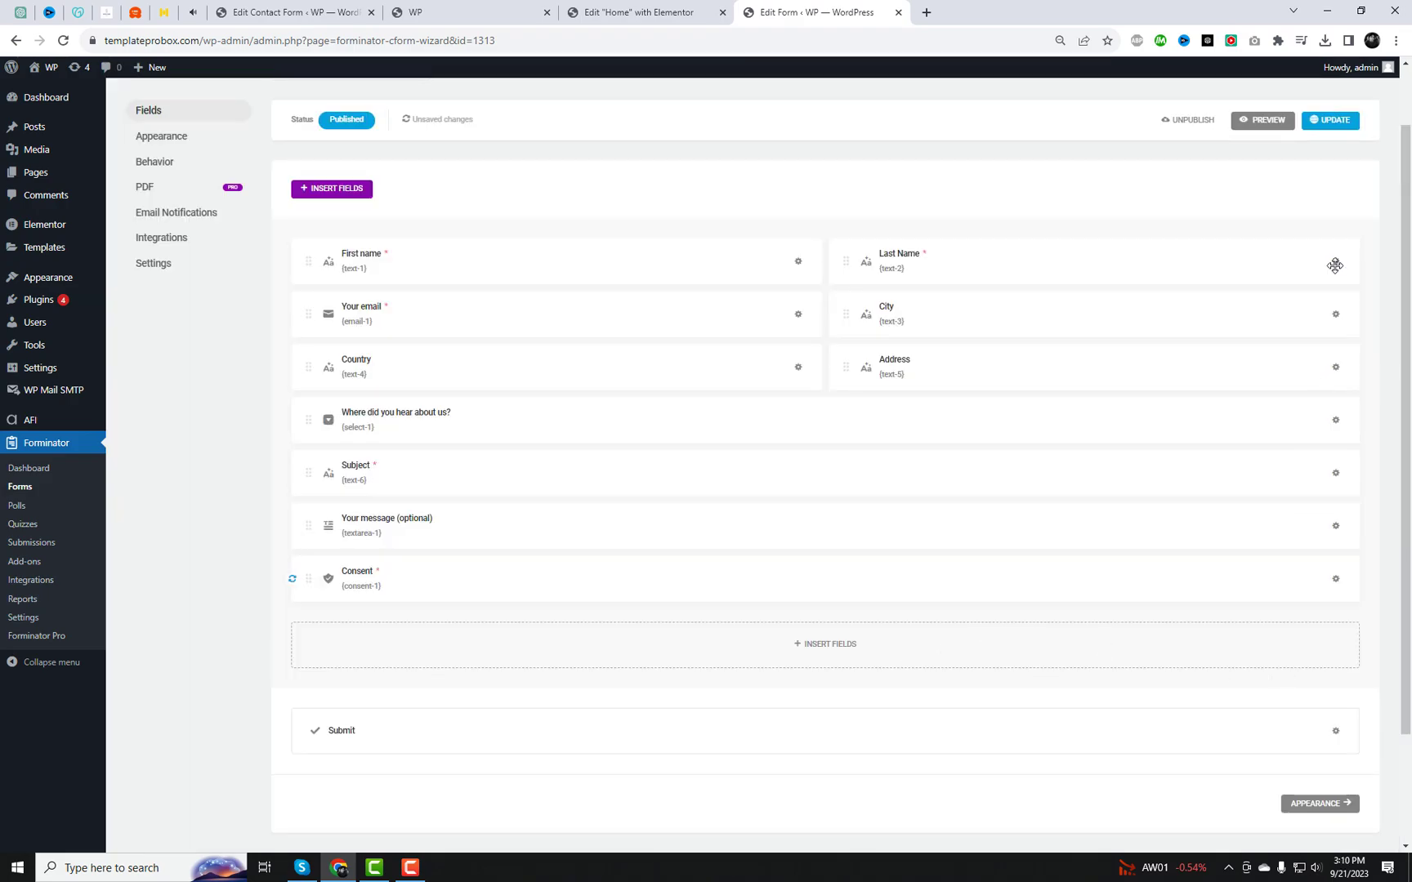
left_click(1332, 122)
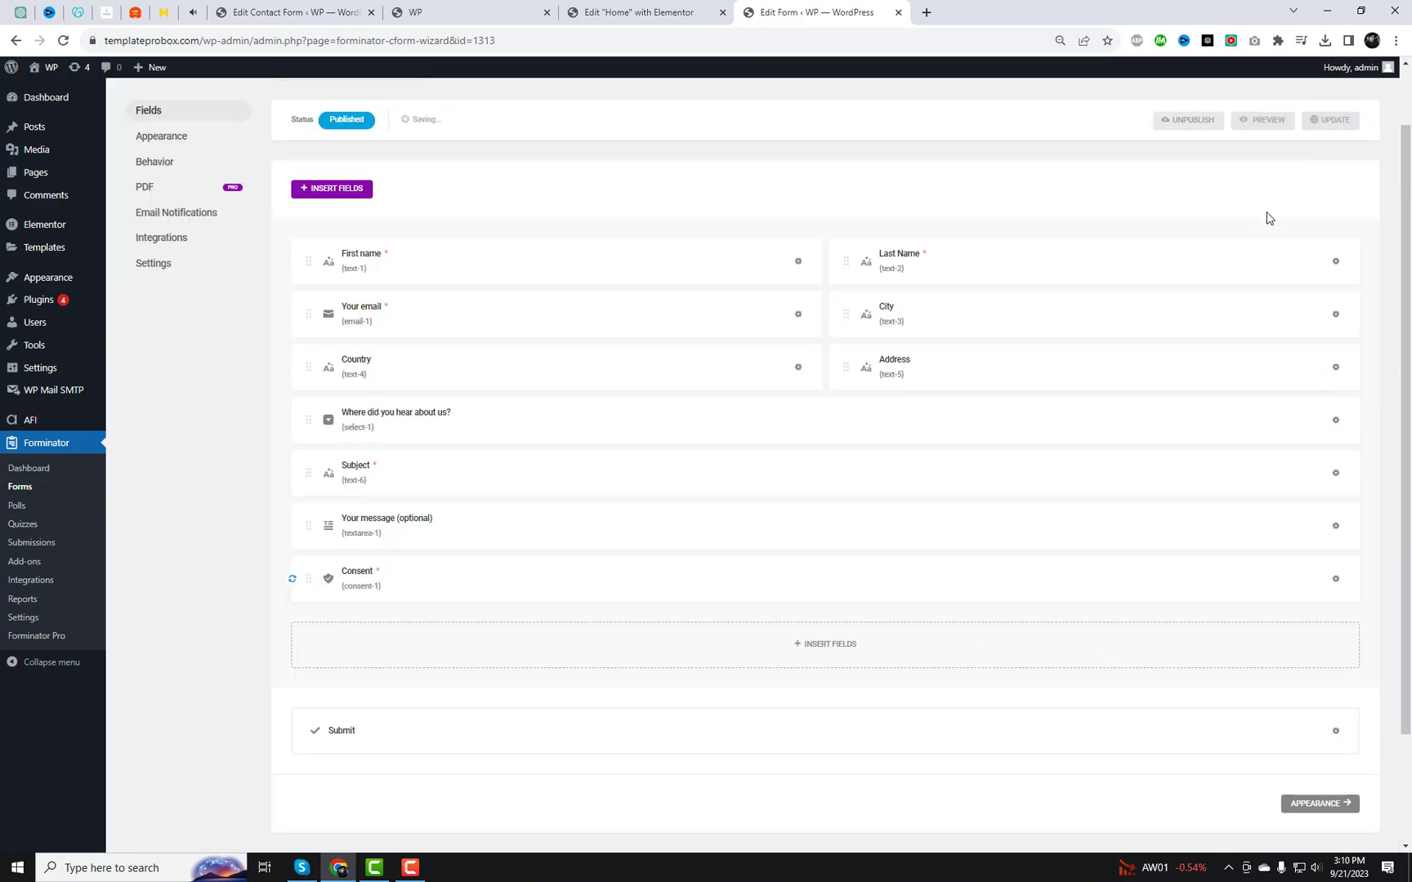
Try the Flat, Bold and Material design styles in the form's appearance settings, choose Flat, and save the form.
left_click(168, 137)
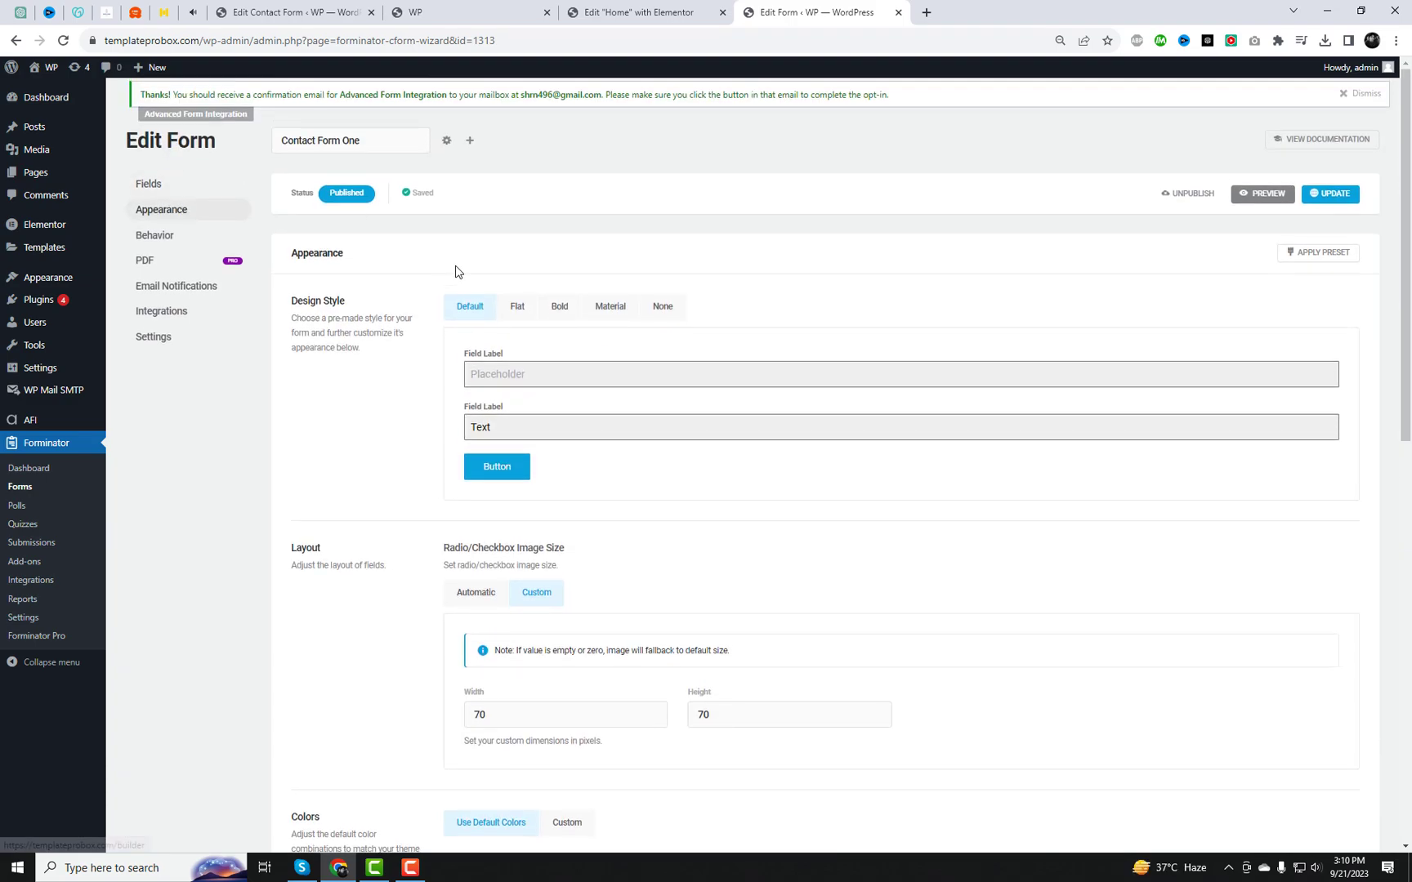
left_click(526, 316)
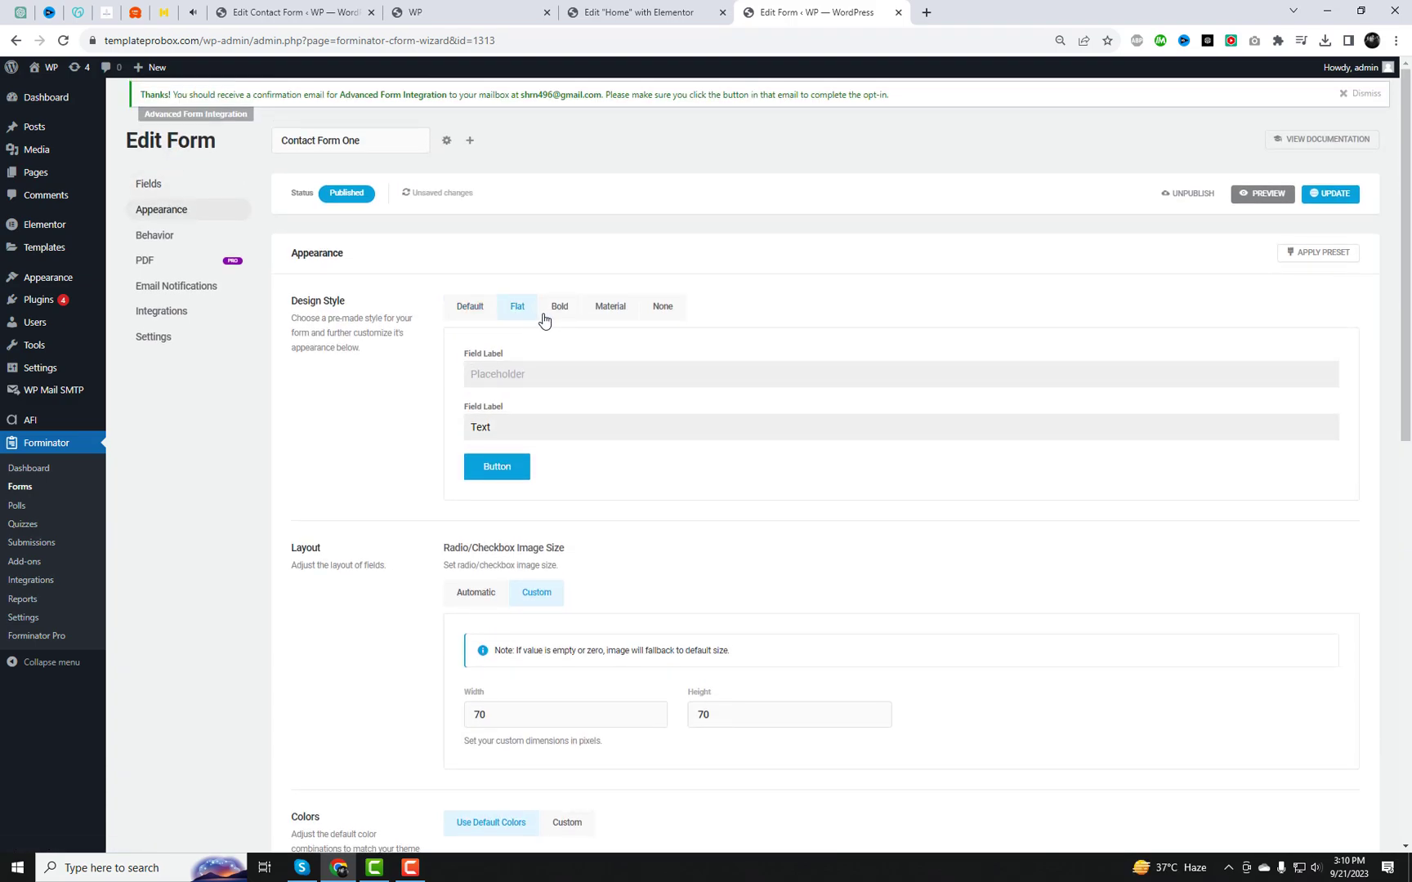
left_click(552, 319)
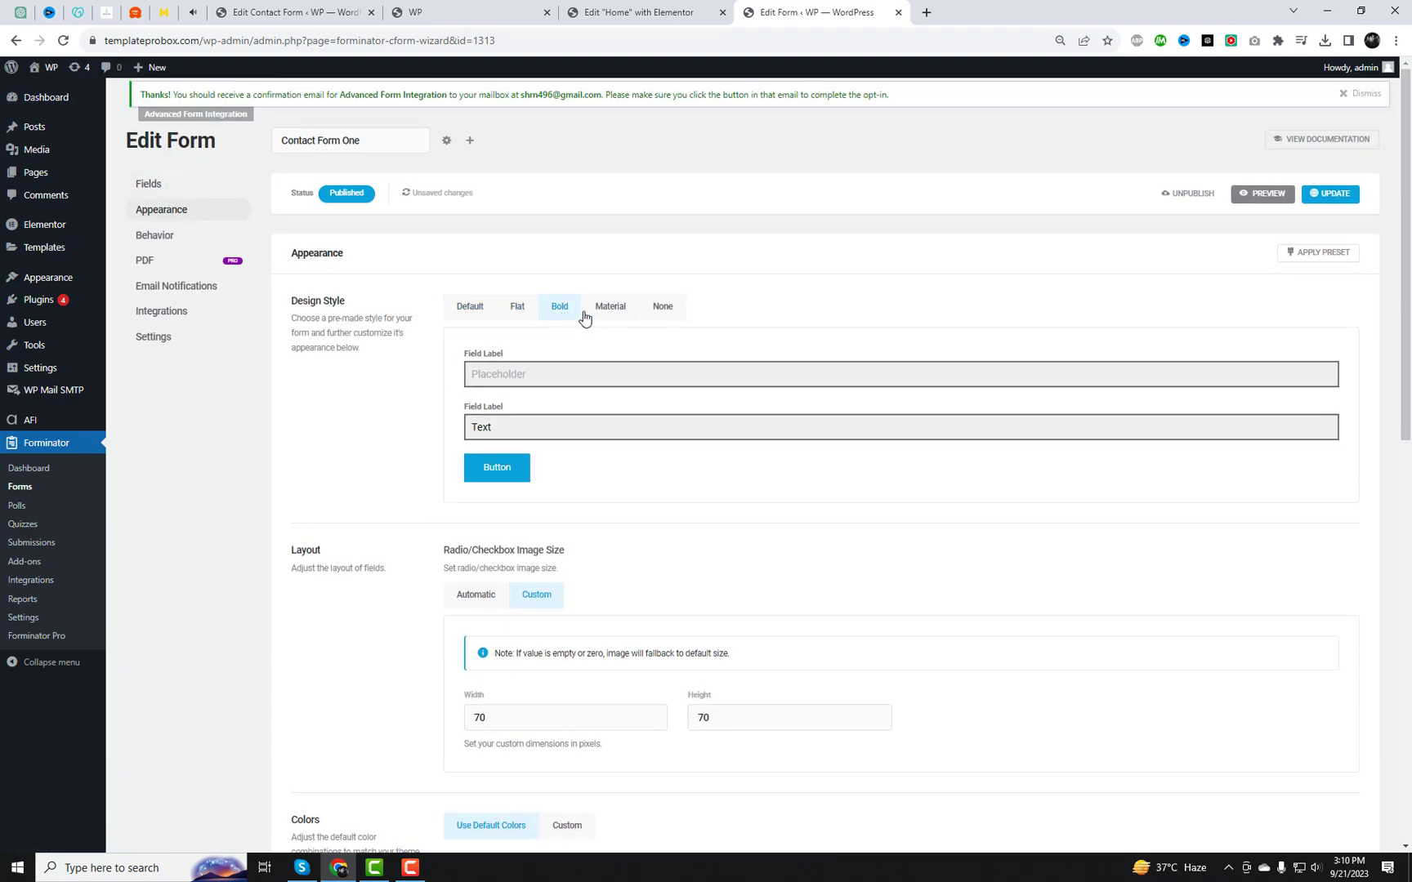
left_click(602, 317)
left_click(524, 320)
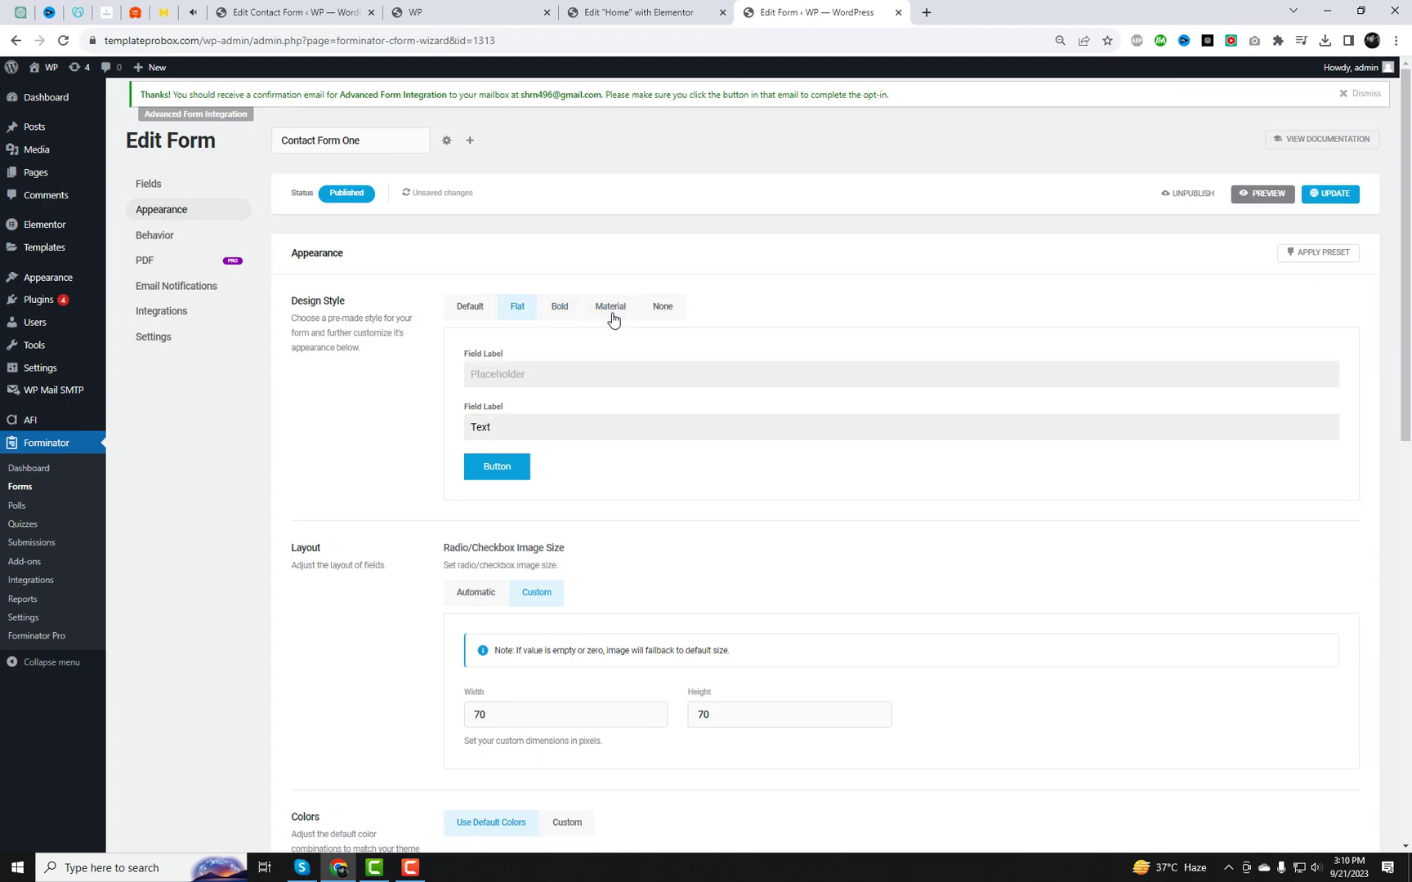
left_click(1308, 204)
In the Admin Email notification, replace the site title tag in the subject with "Website Title" and review the message body.
left_click(194, 298)
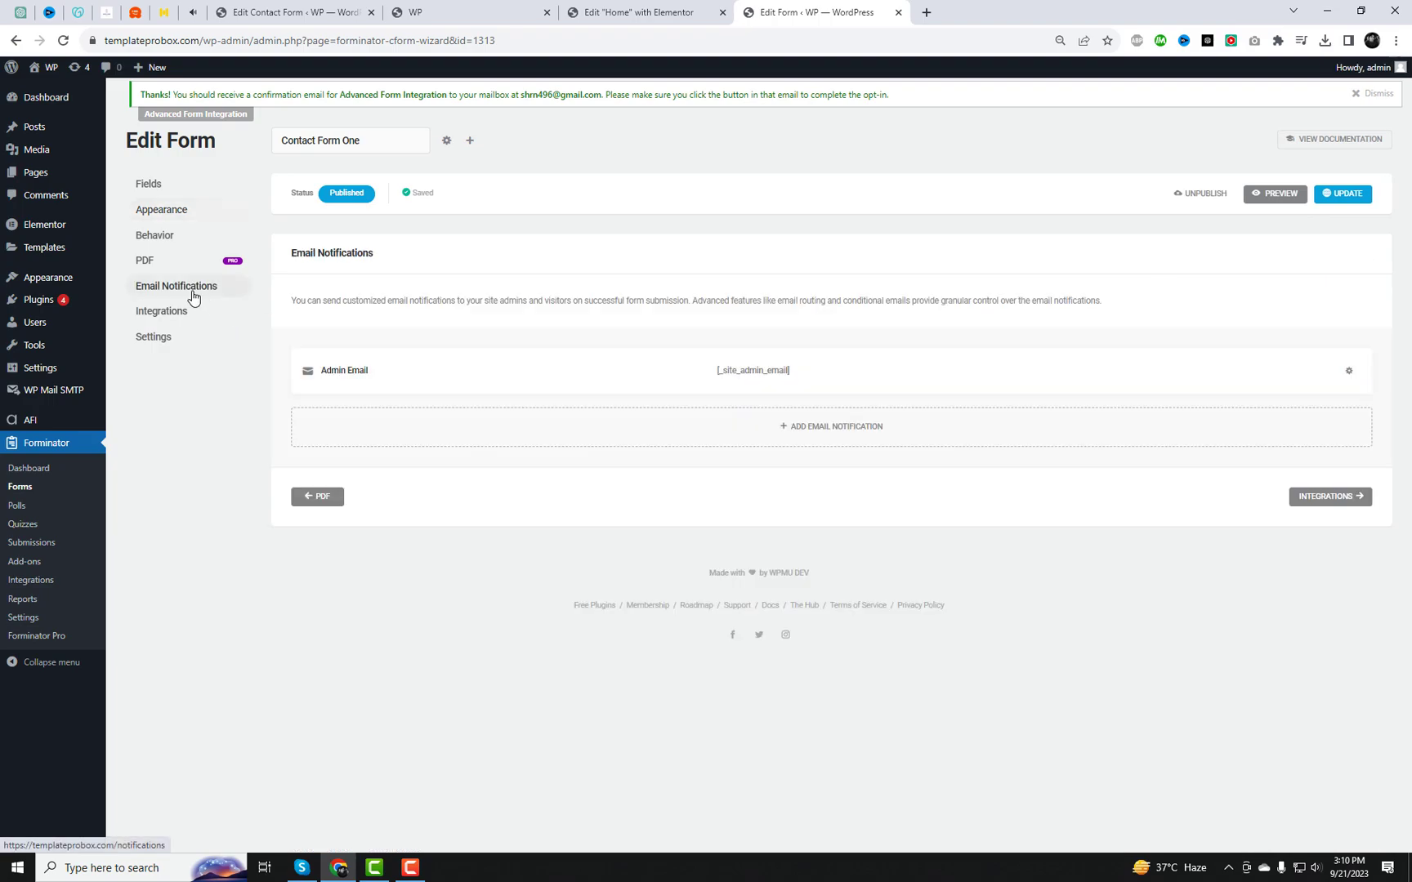
left_click(750, 379)
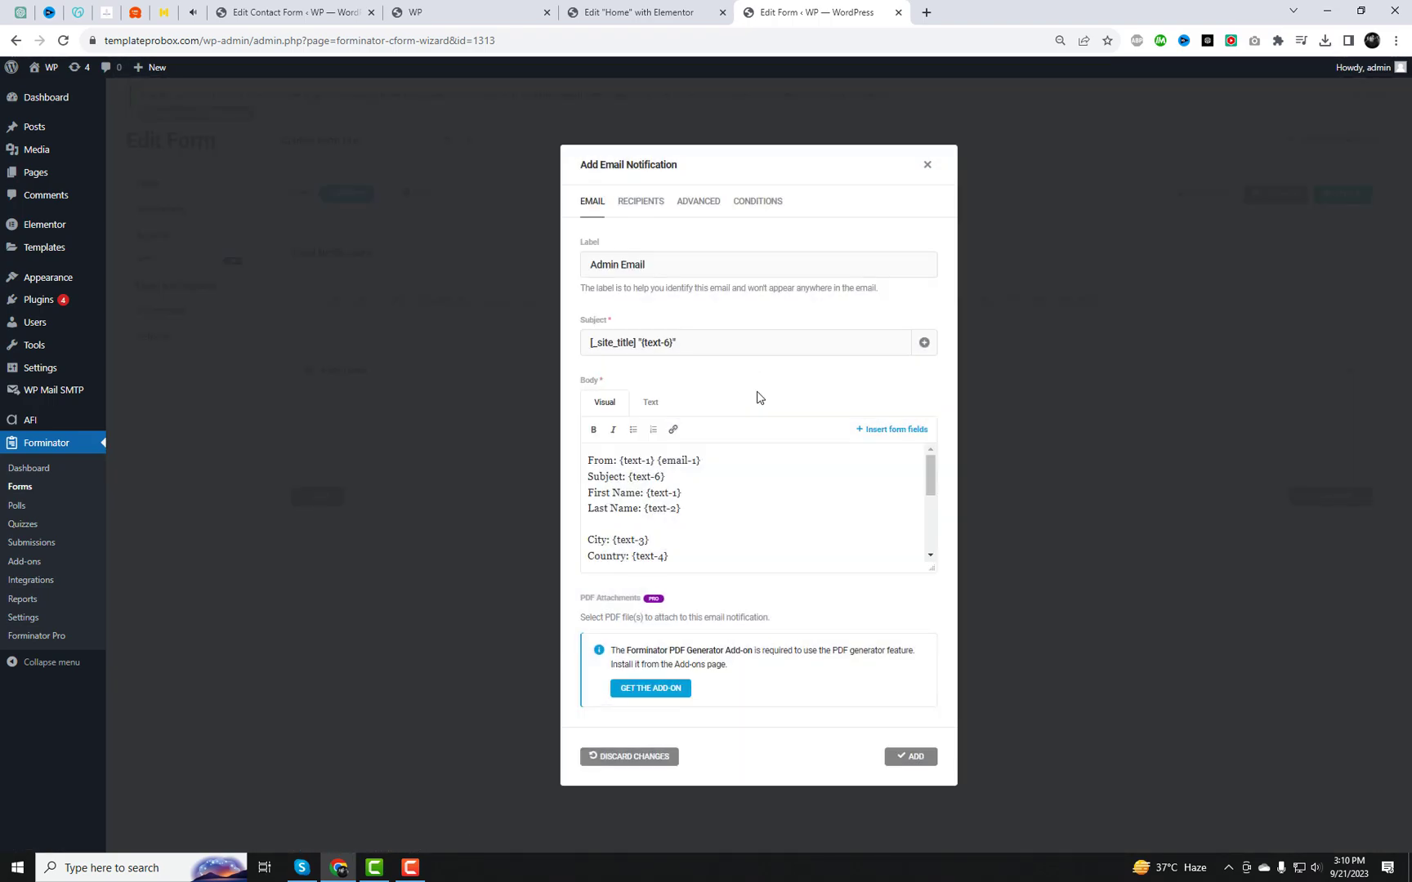
left_click(647, 350)
left_click_drag(641, 343, 590, 344)
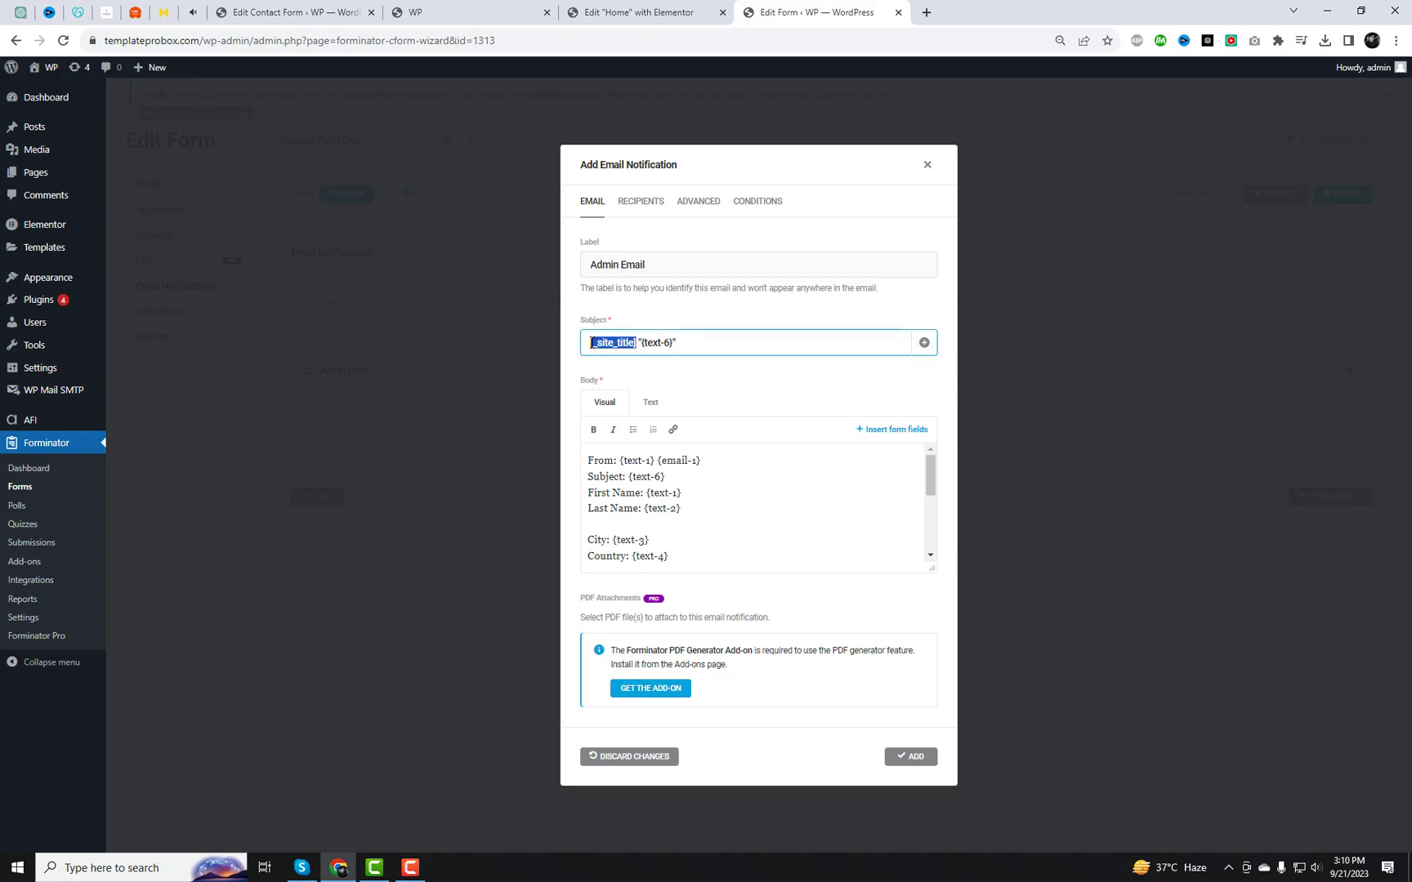
type("WEbsite Title")
left_click_drag(619, 462, 710, 466)
left_click(763, 486)
scroll(784, 526, "down", 5)
scroll(776, 527, "up", 5)
scroll(776, 527, "down", 3)
left_click_drag(931, 504, 935, 534)
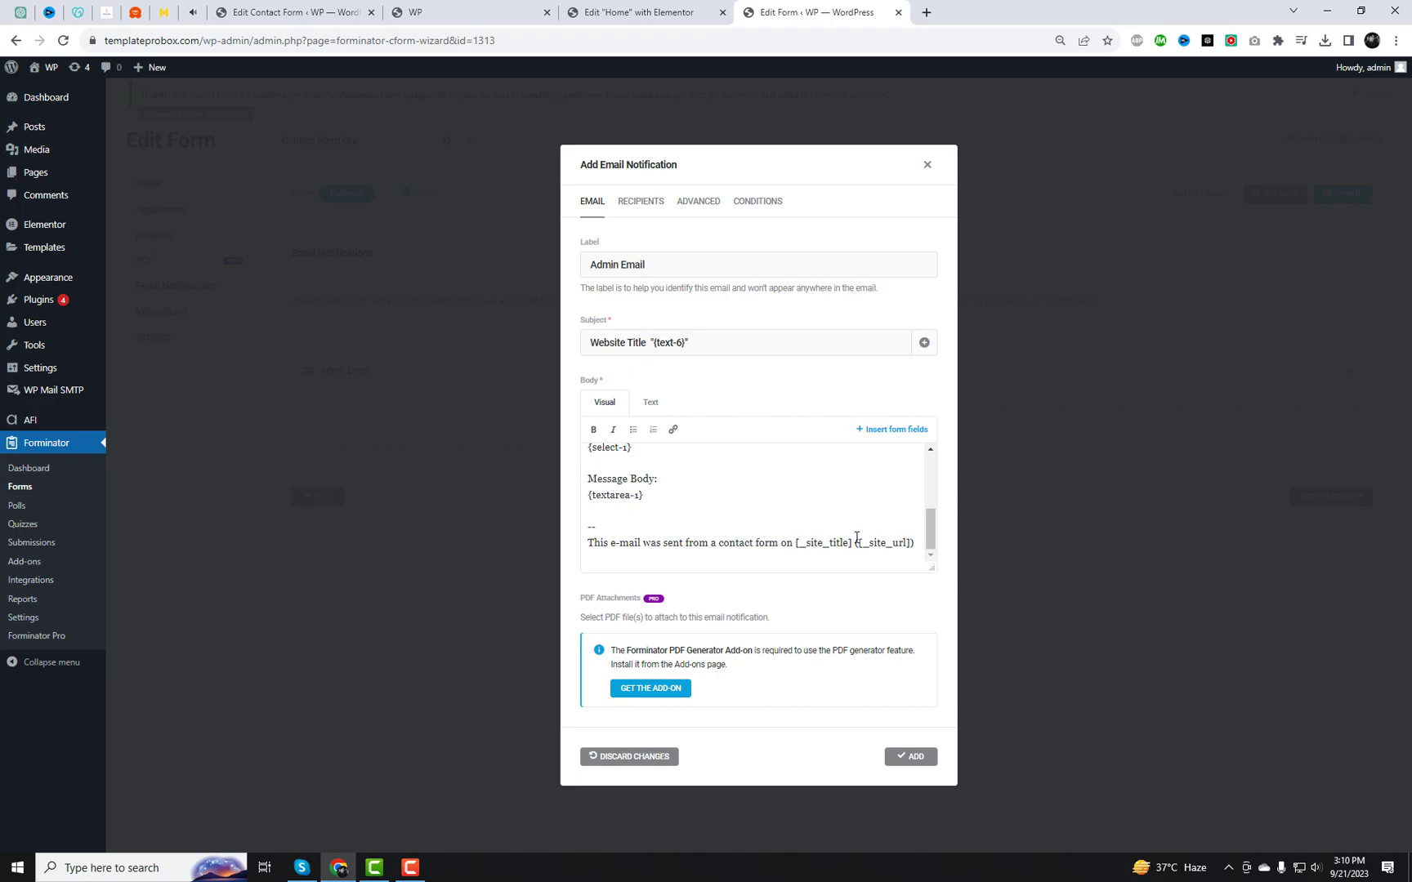
Replace the Admin Email notification's recipients with two comma-separated e-mail addresses and apply the changes.
left_click(643, 209)
left_click(714, 511)
key("ctrl+a")
type("s")
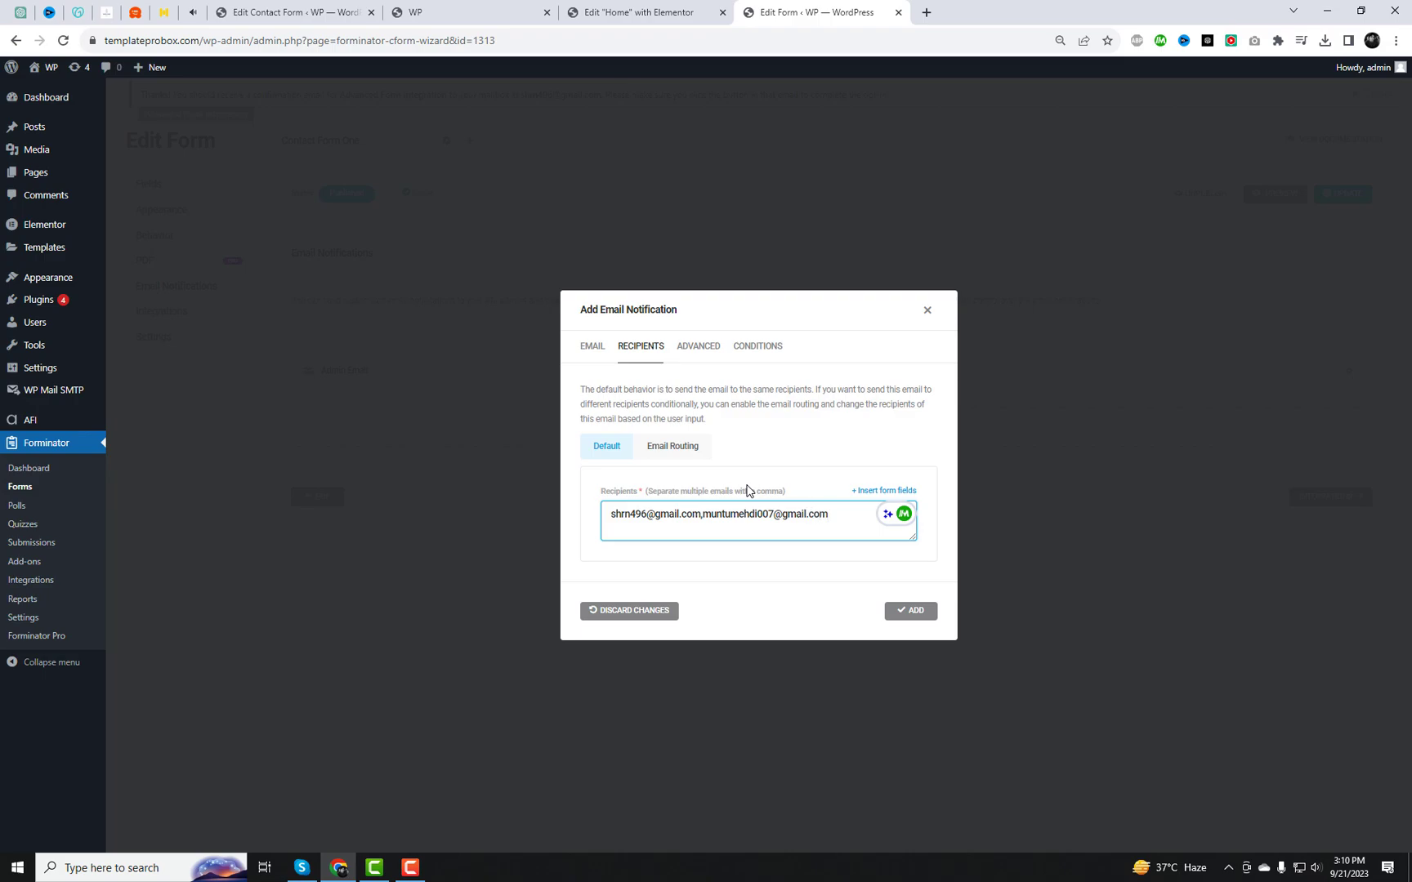
left_click(912, 613)
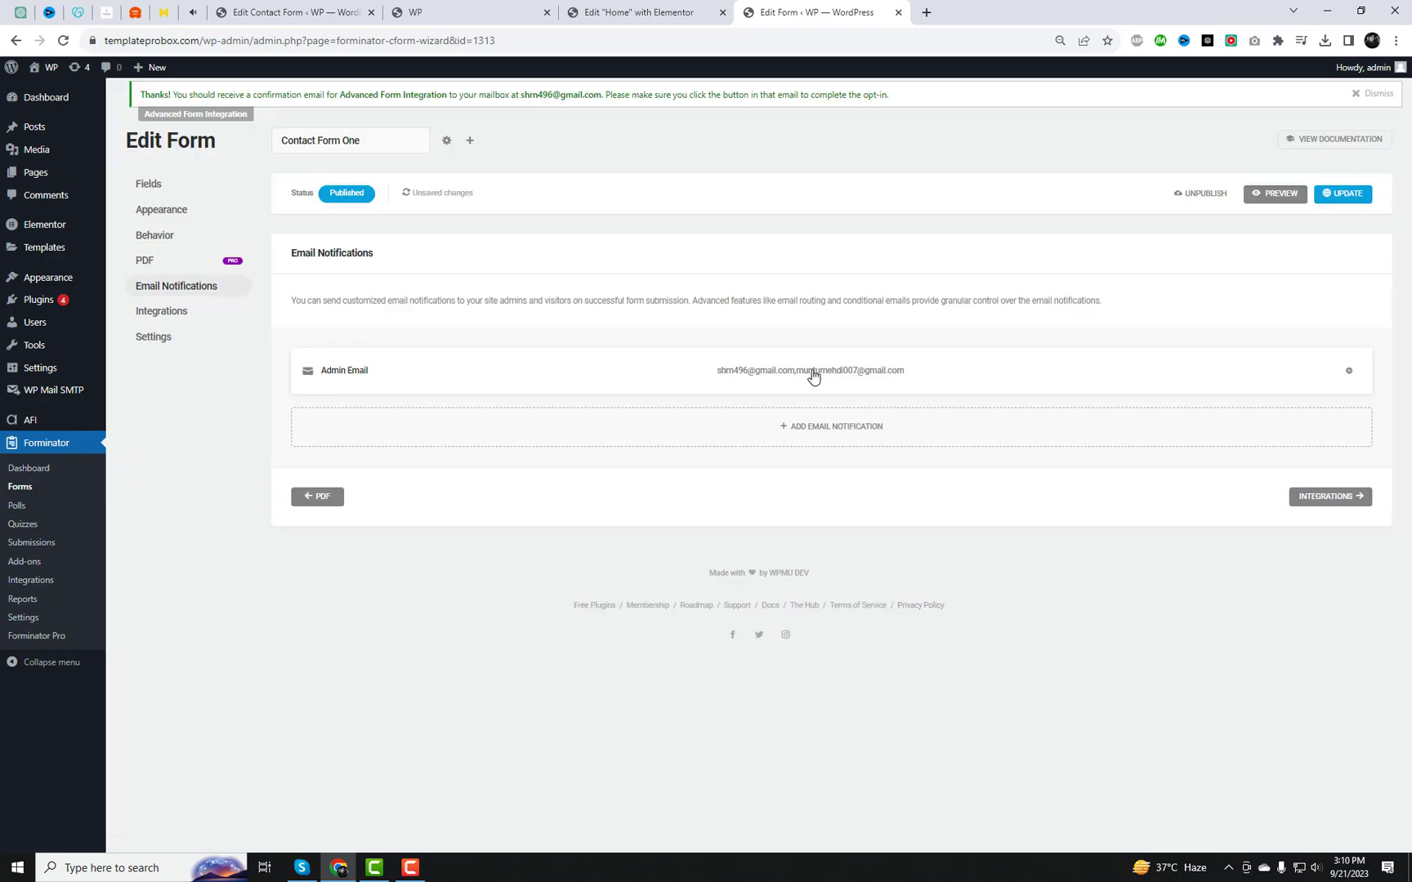
Reopen the Admin Email notification and set its sender name to "WEBSITE TITLE" in the advanced options.
left_click(813, 376)
left_click(708, 201)
left_click_drag(658, 324, 575, 326)
type("WE")
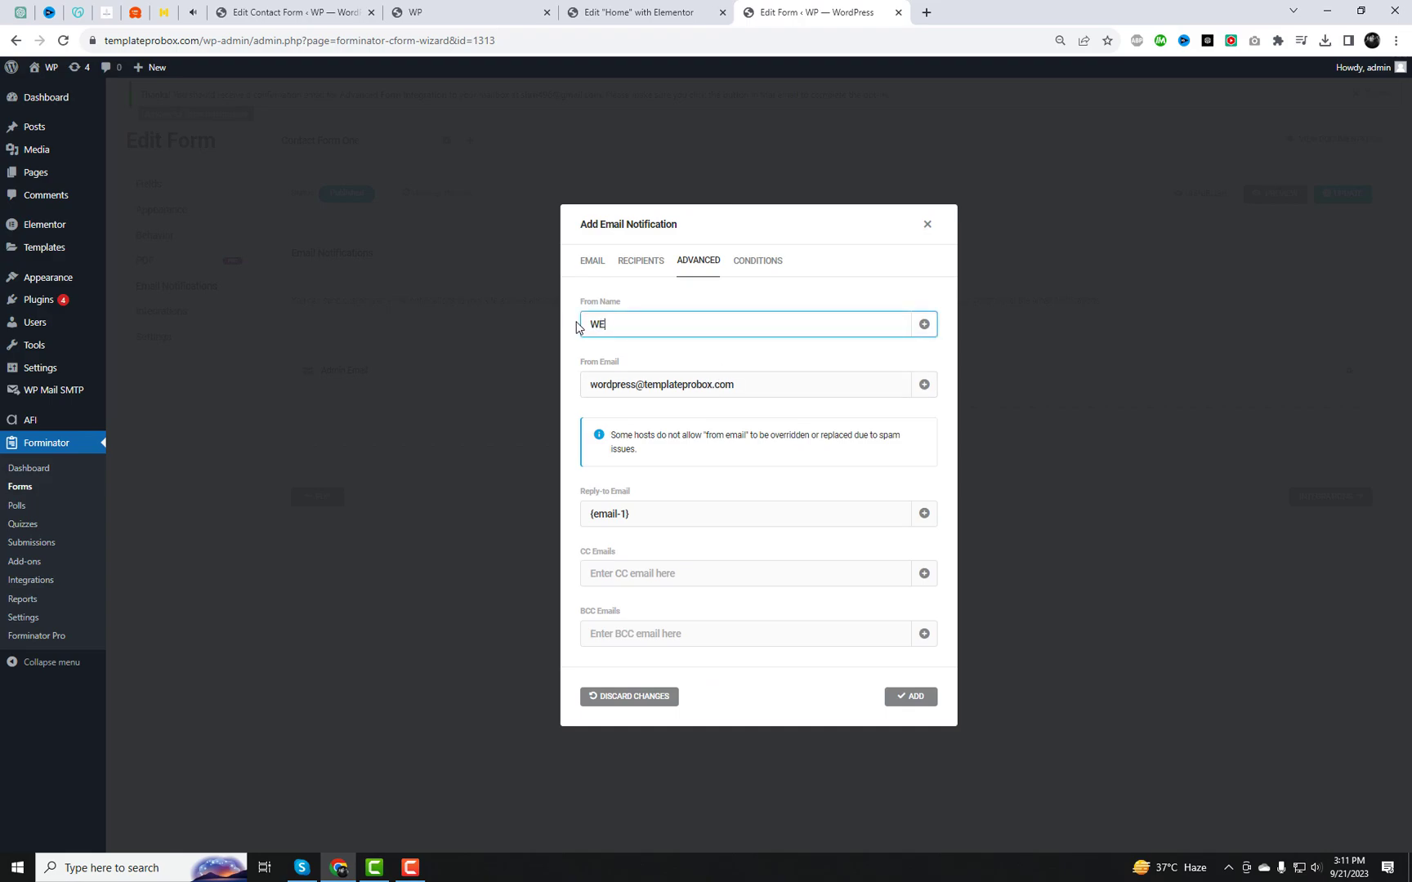
type("BSITE TITLE")
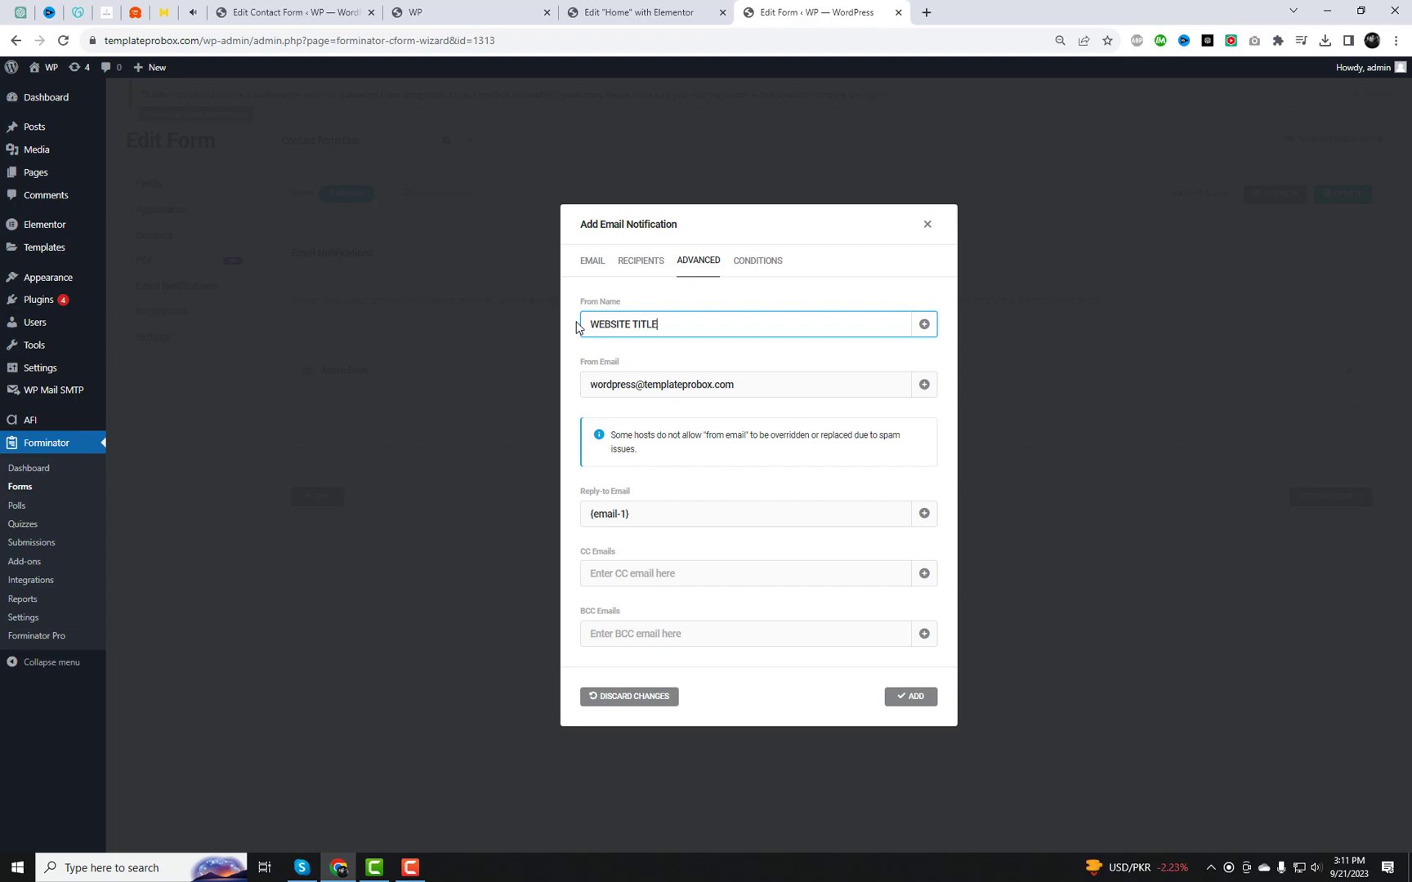
Replace the mailbox name in the notification's sender e-mail, keeping the site's domain, then apply the changes and save the form.
left_click_drag(750, 381, 579, 387)
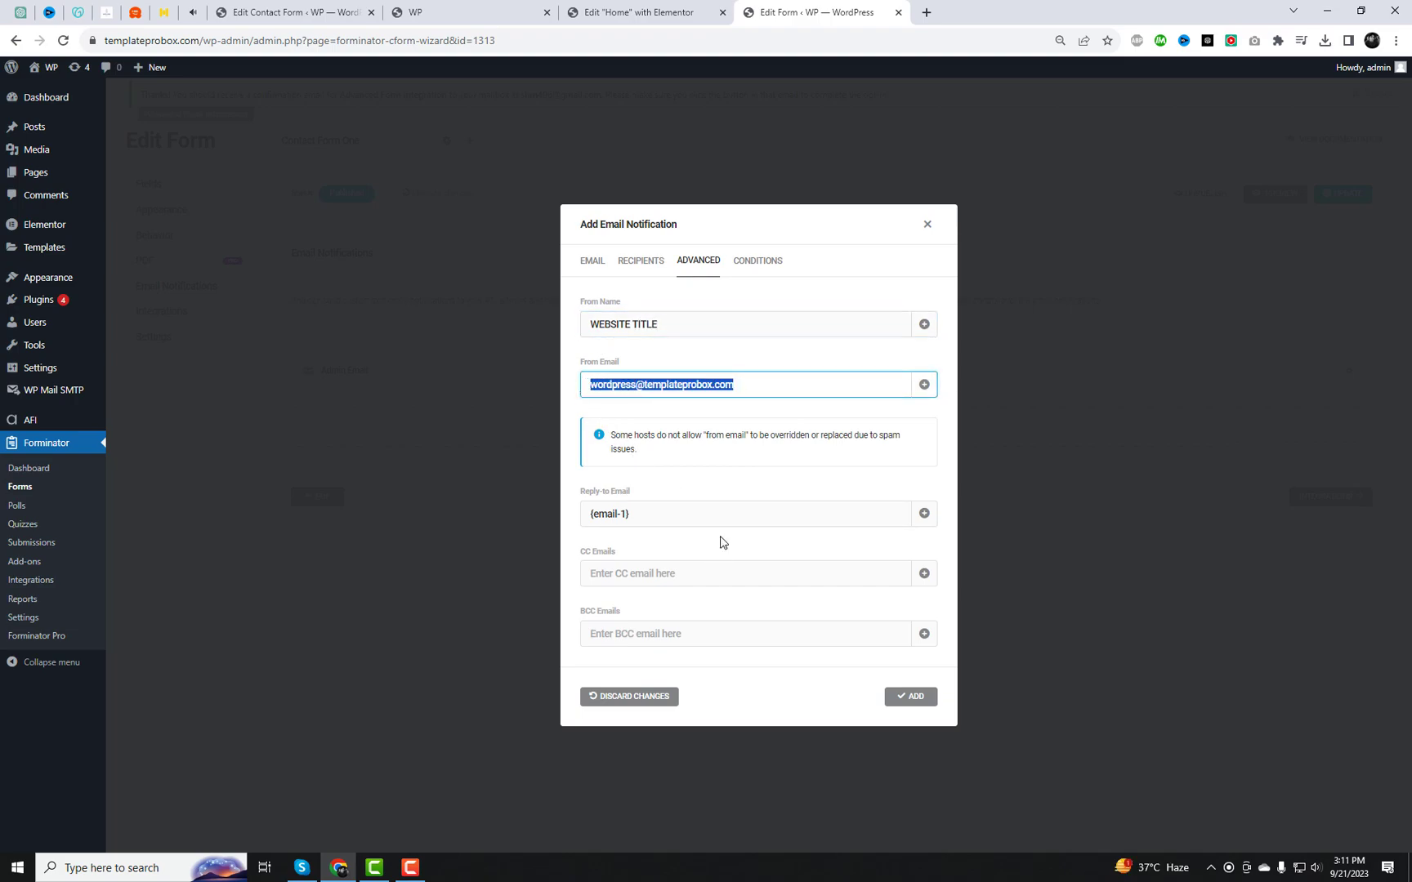
left_click(635, 386)
left_click_drag(638, 384, 583, 384)
type("hassann")
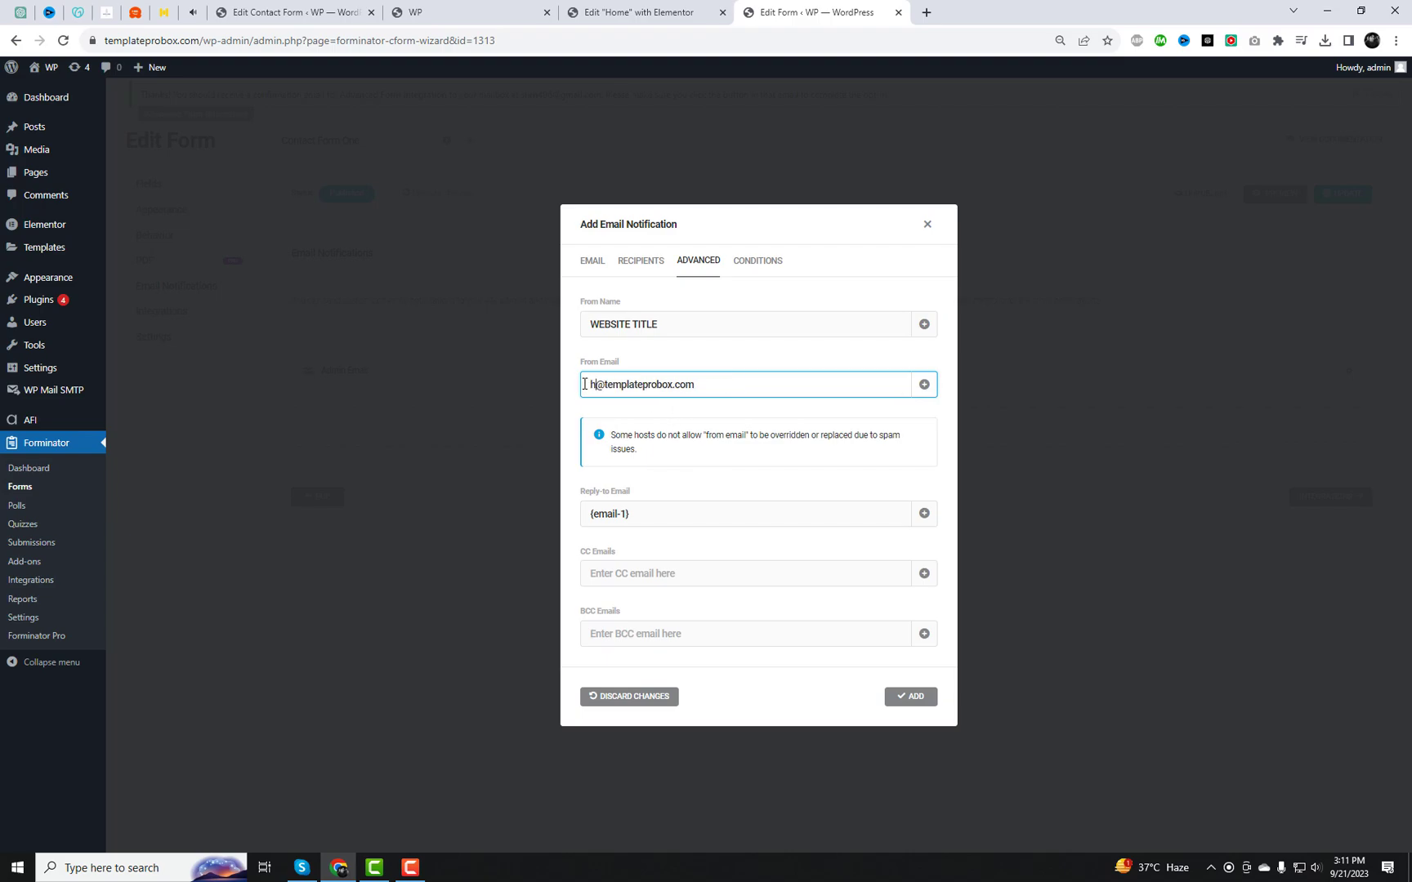
key("BackSpace")
left_click(686, 515)
left_click(912, 697)
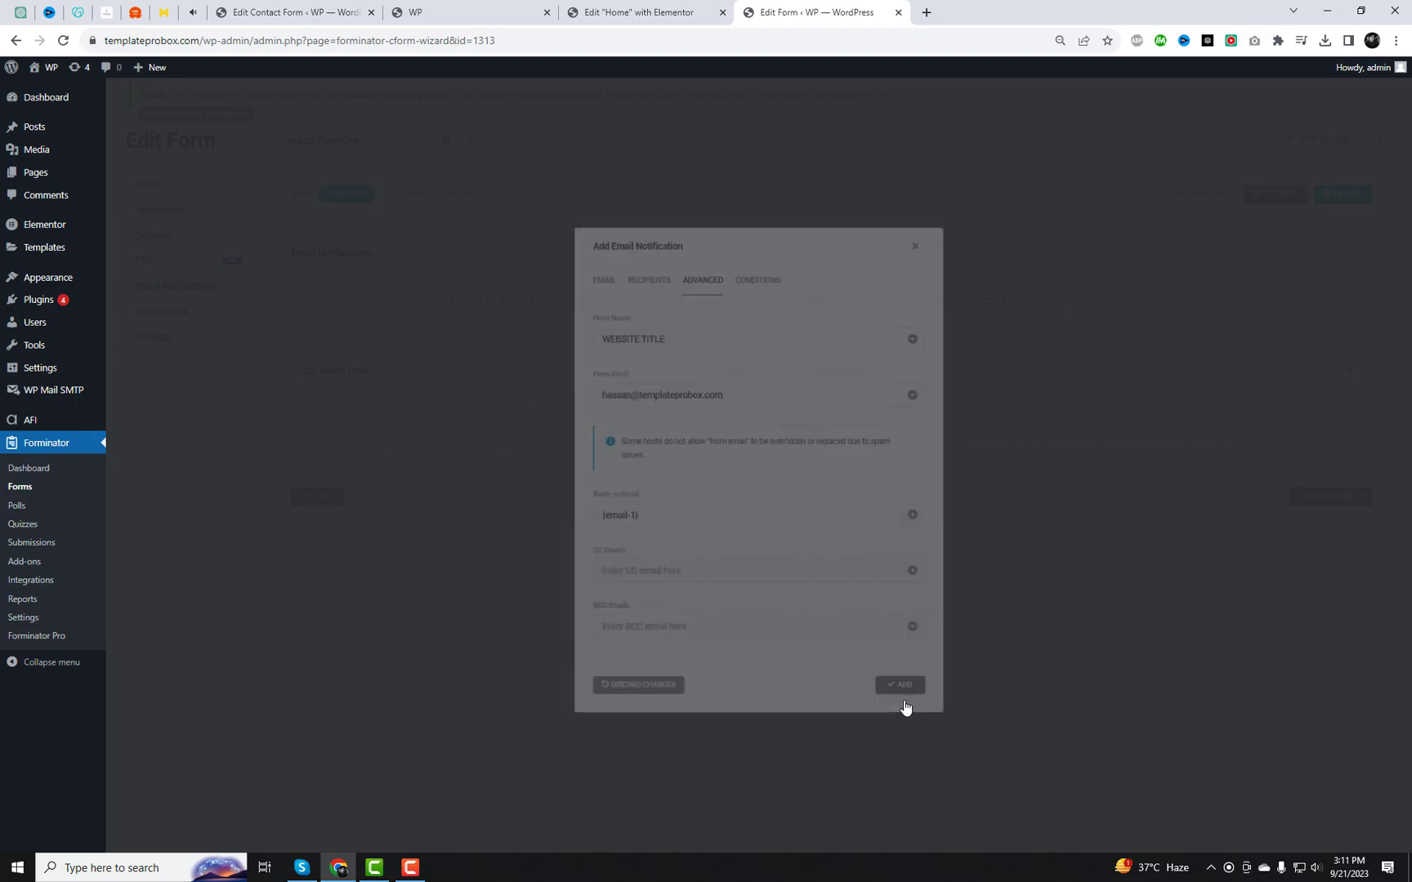
left_click(1348, 202)
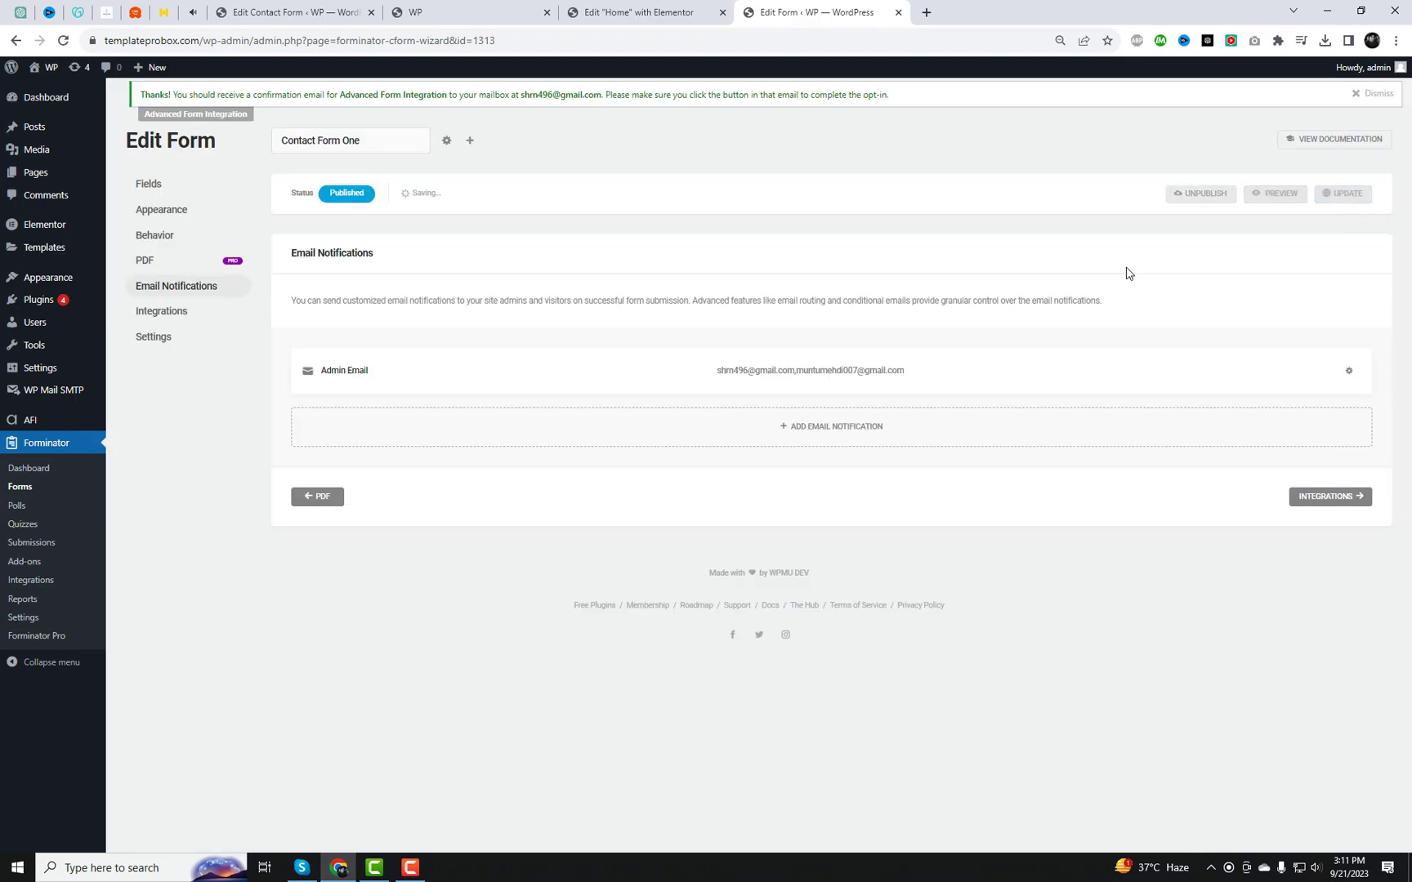
Go to the Forminator forms list and copy the shortcode of Contact Form One.
left_click(21, 493)
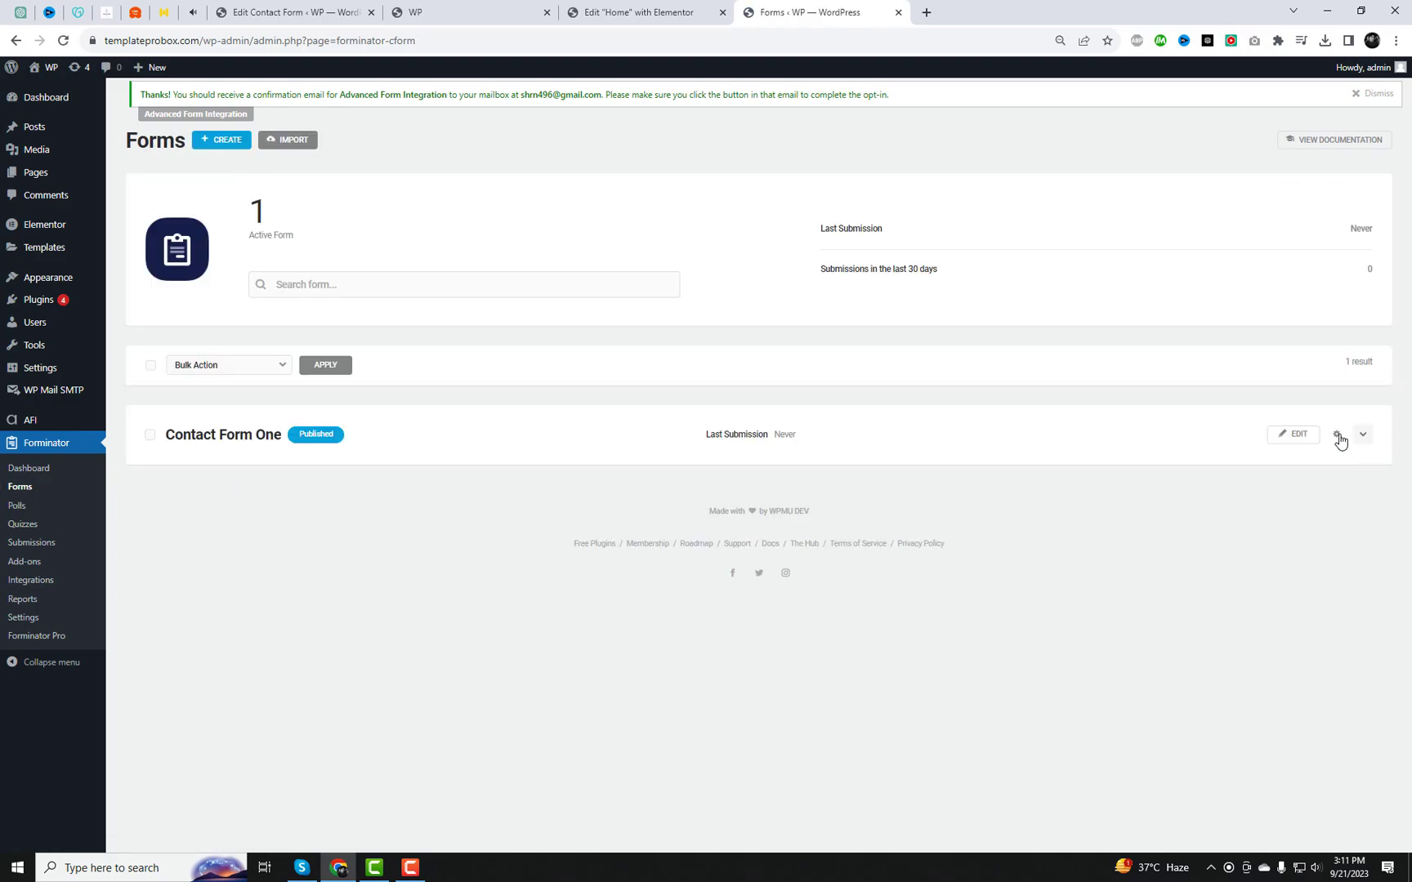
left_click(1338, 438)
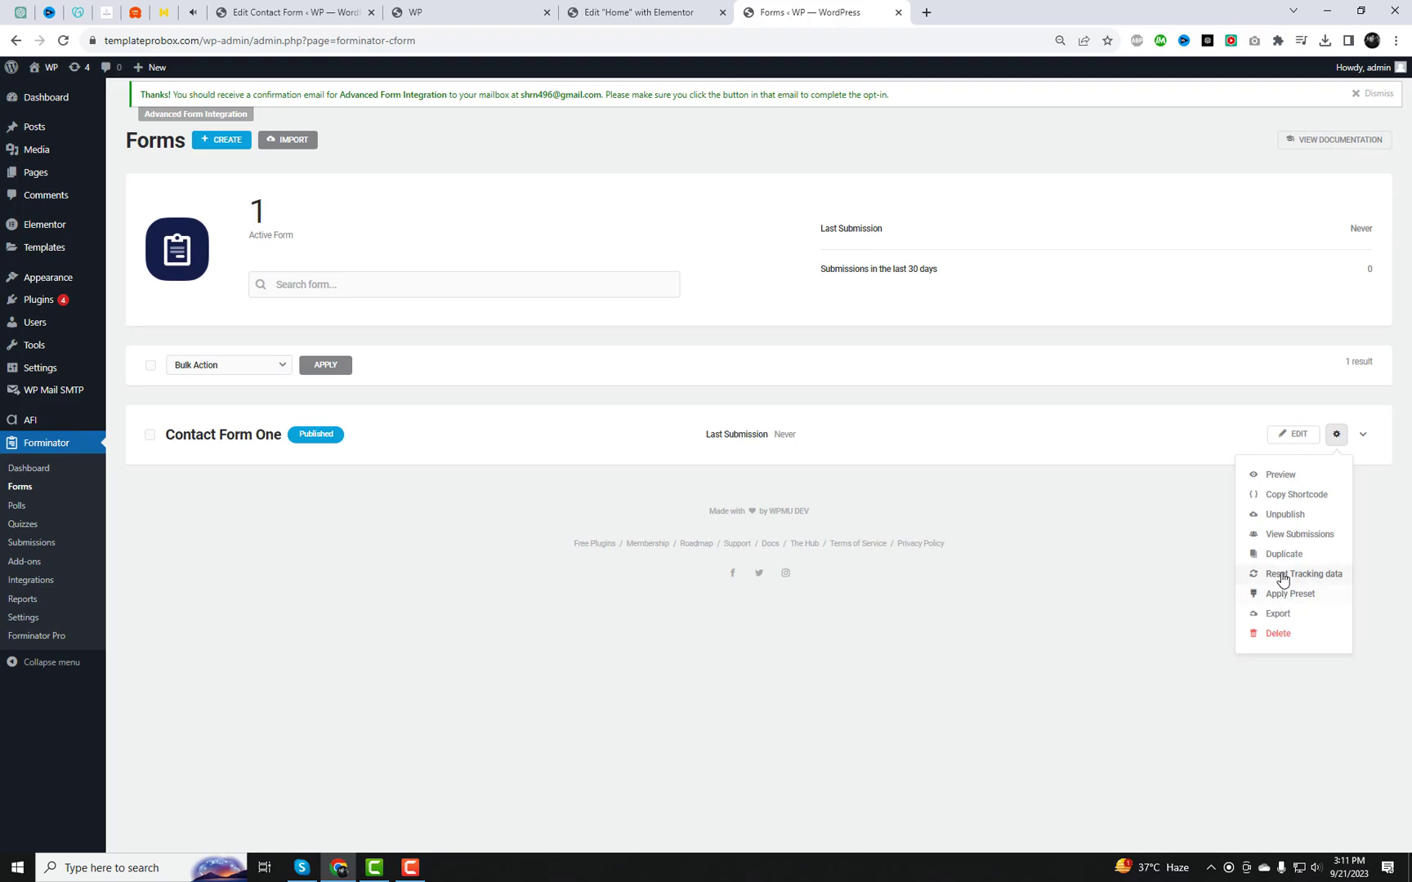
left_click(1296, 495)
In the Elementor editor, replace the Contact Form 7 shortcode with [forminator_form id="1313"] and update the home page.
left_click(665, 7)
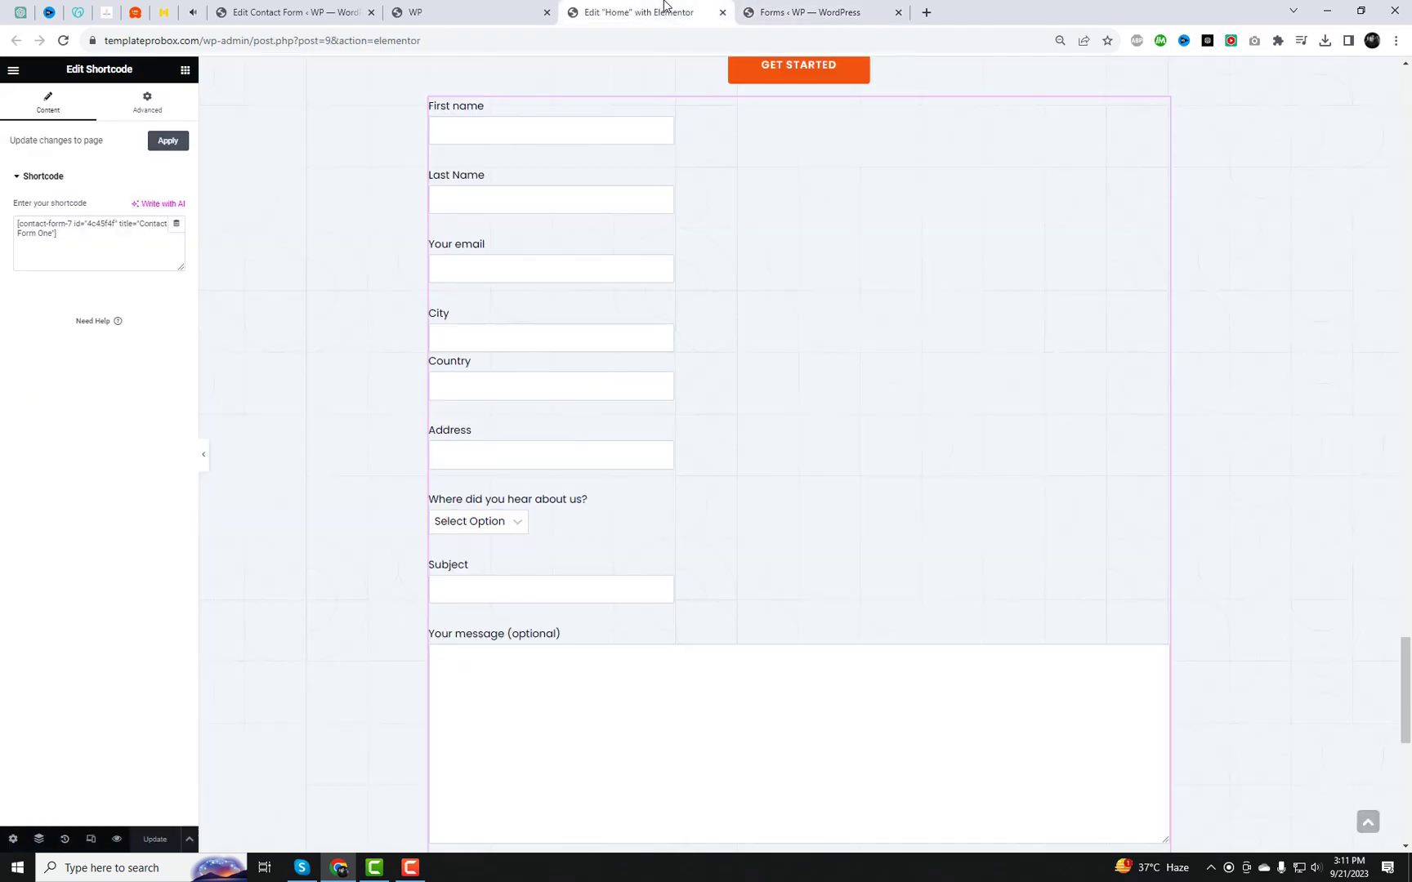
left_click(101, 228)
key("ctrl+a")
key("ctrl+v")
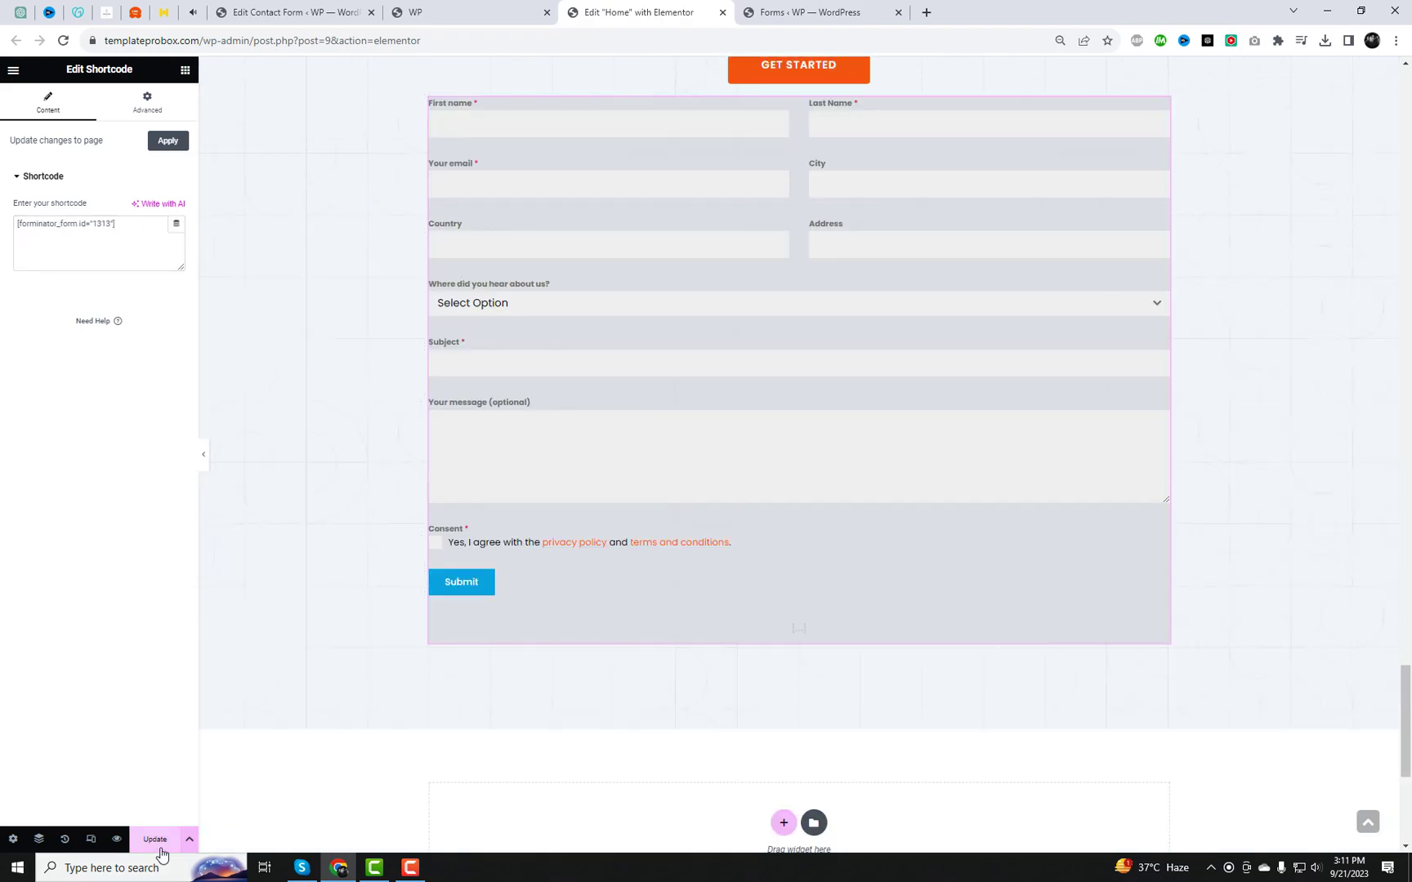
left_click(156, 839)
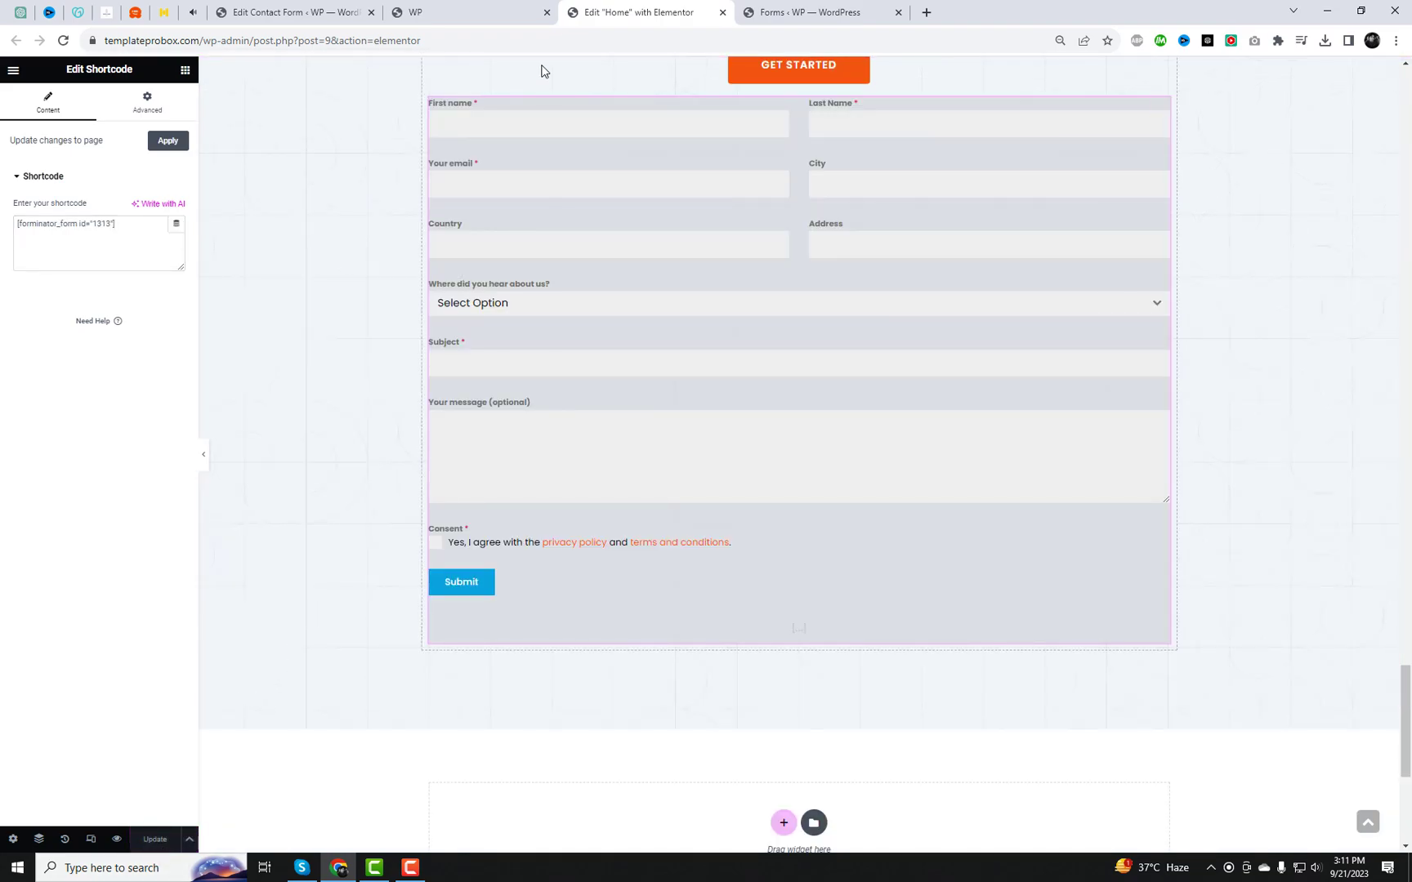
Reload the live home page and inspect the embedded Forminator contact form.
left_click(470, 12)
right_click(789, 317)
left_click(854, 365)
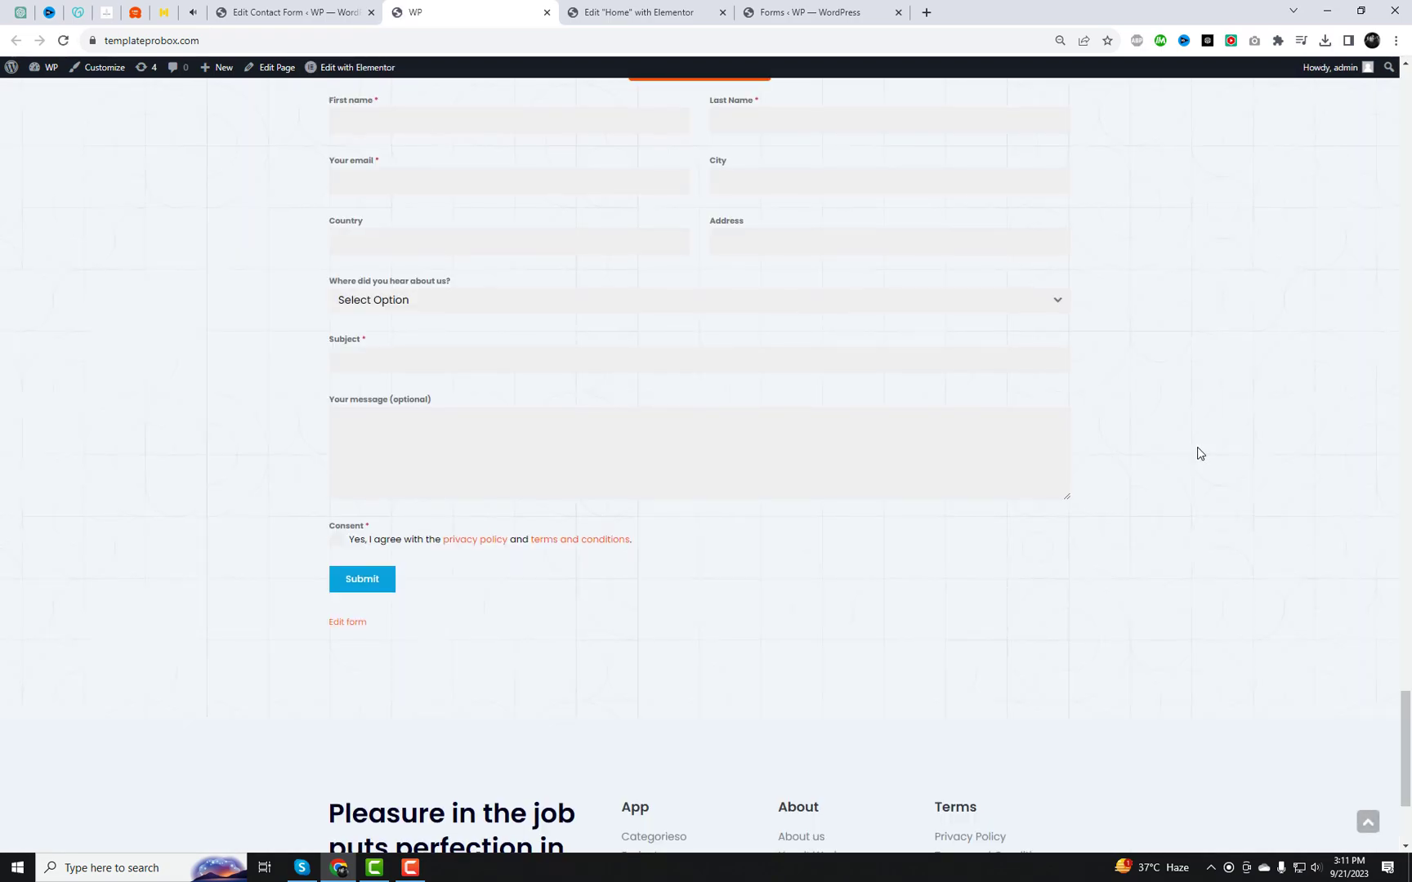
scroll(1199, 453, "down", 1)
left_click(397, 271)
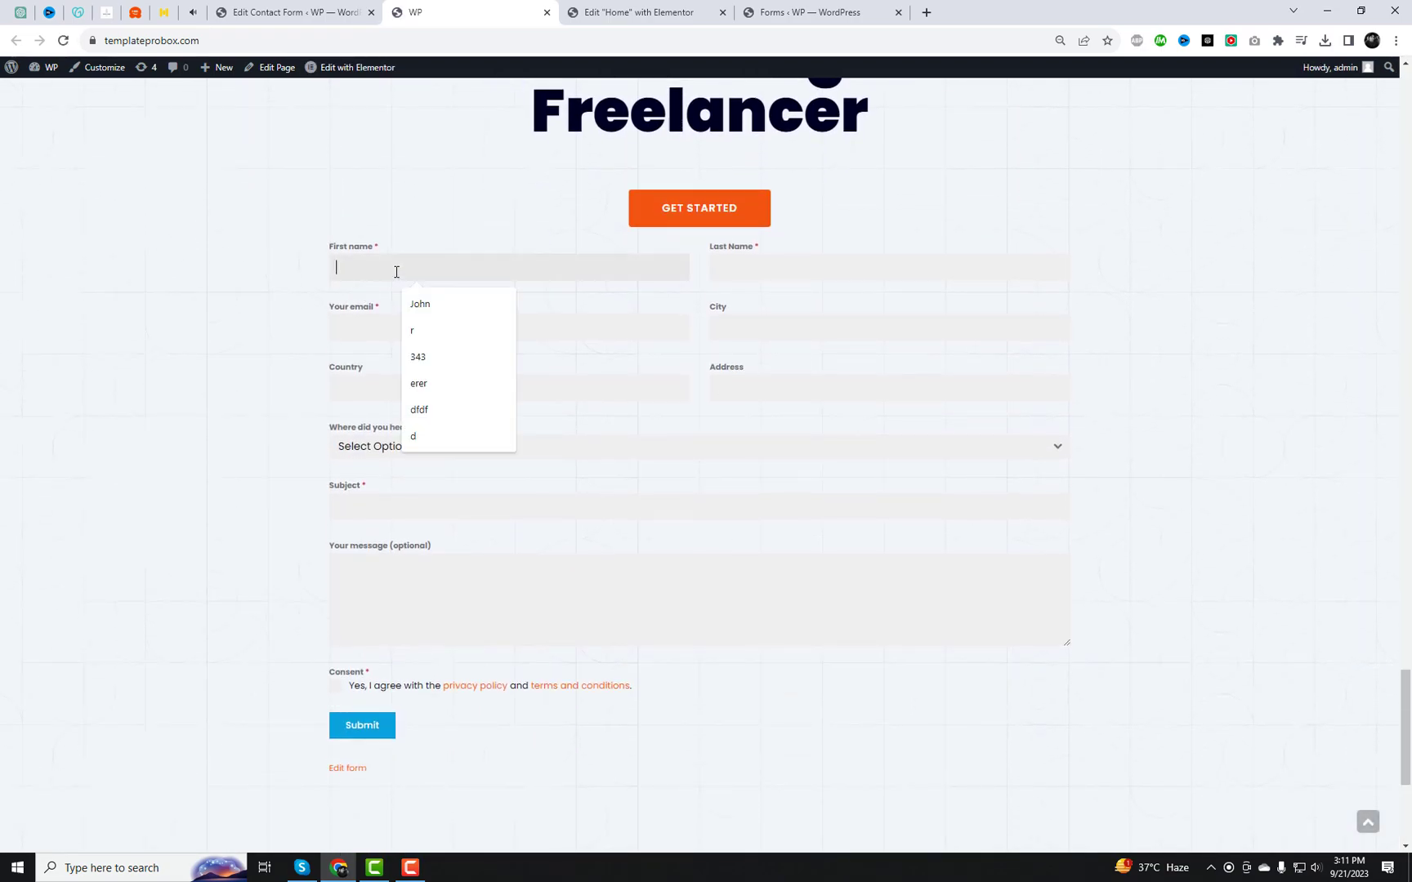
Reopen Contact Form One in Forminator, change its design style to Material, and save the form.
left_click(805, 12)
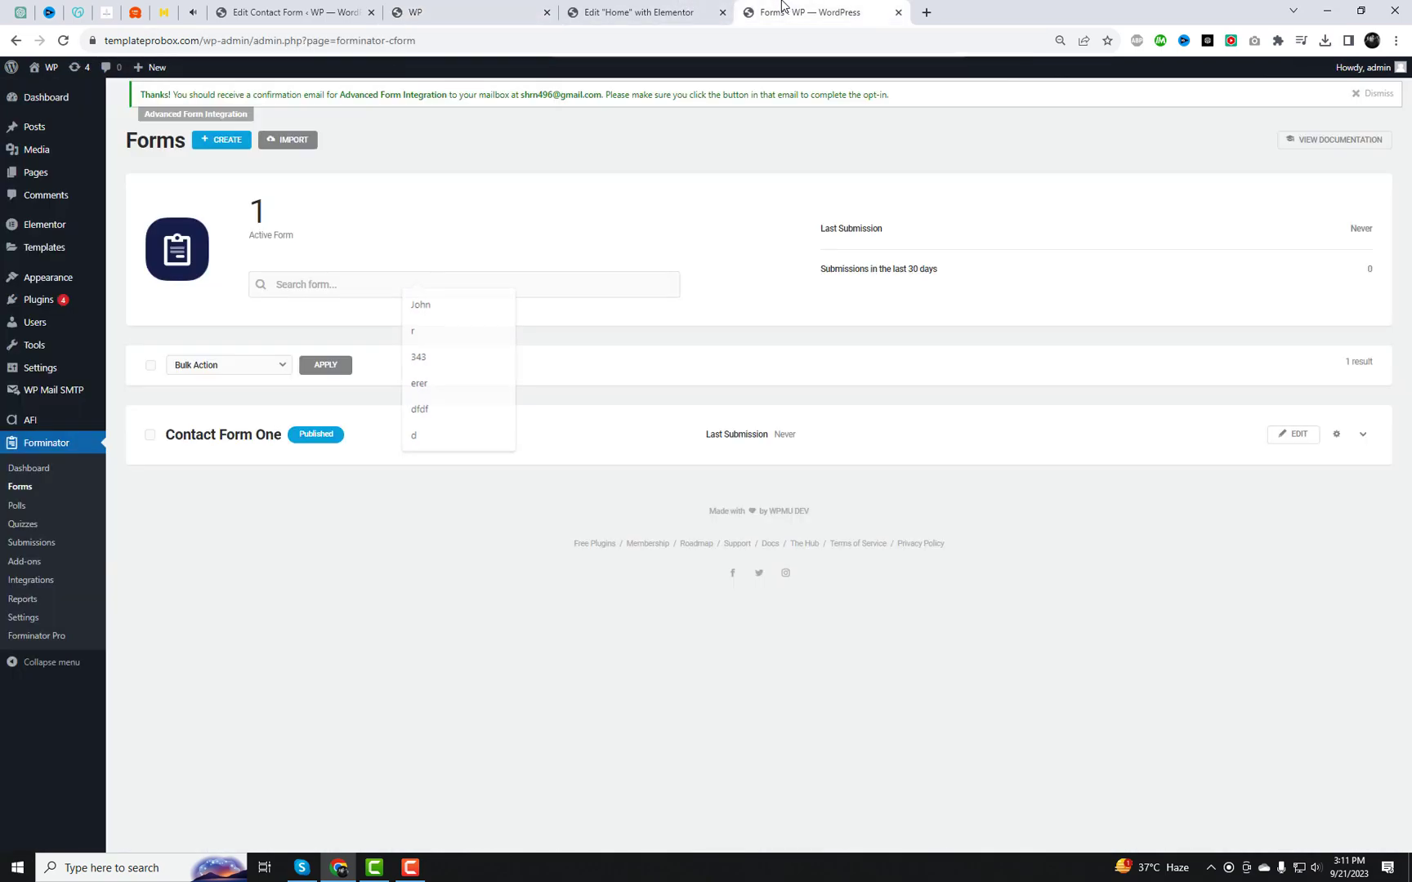
left_click(1295, 434)
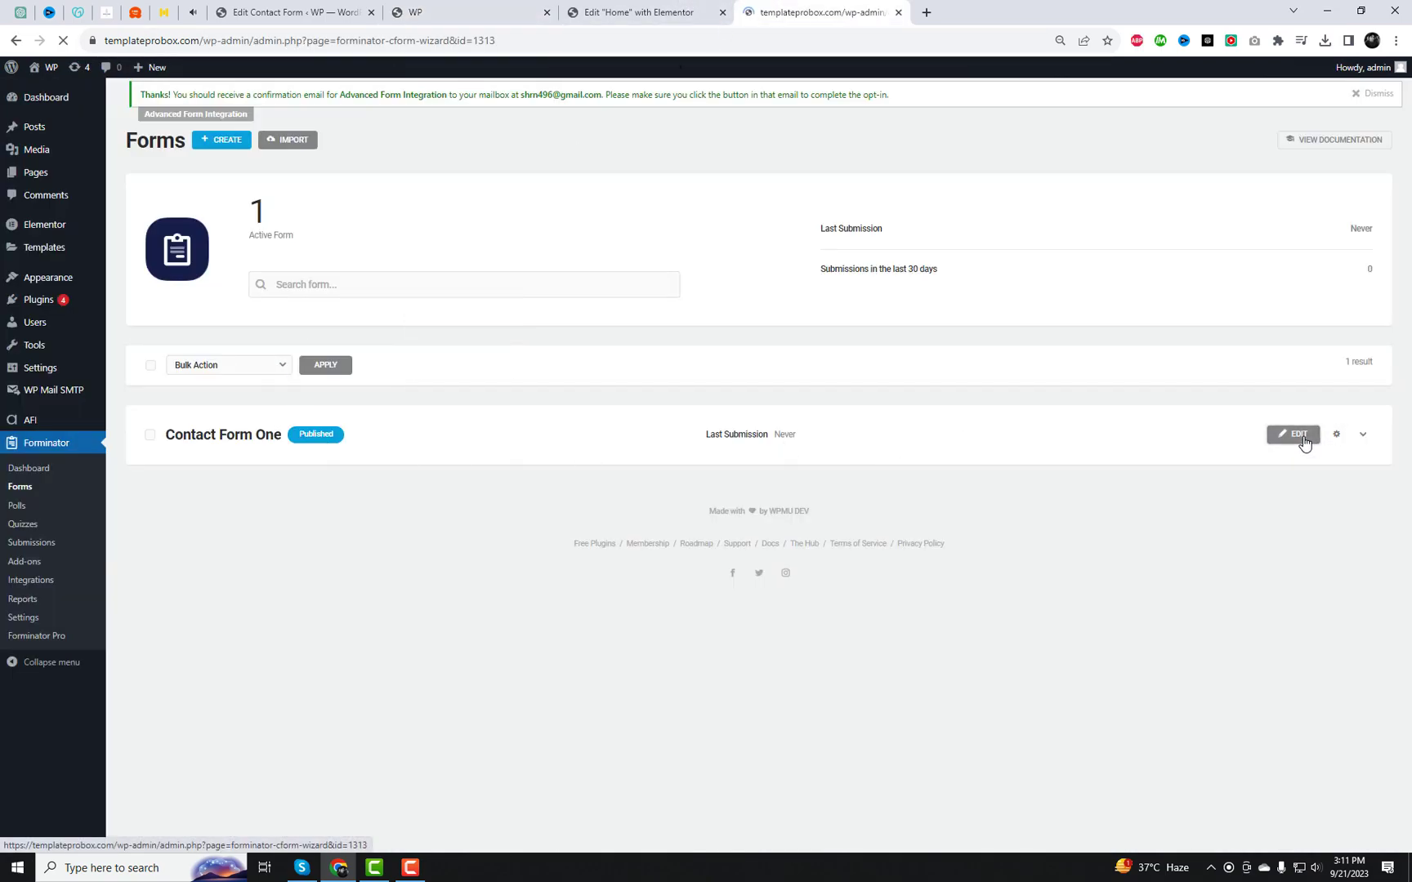
left_click(166, 212)
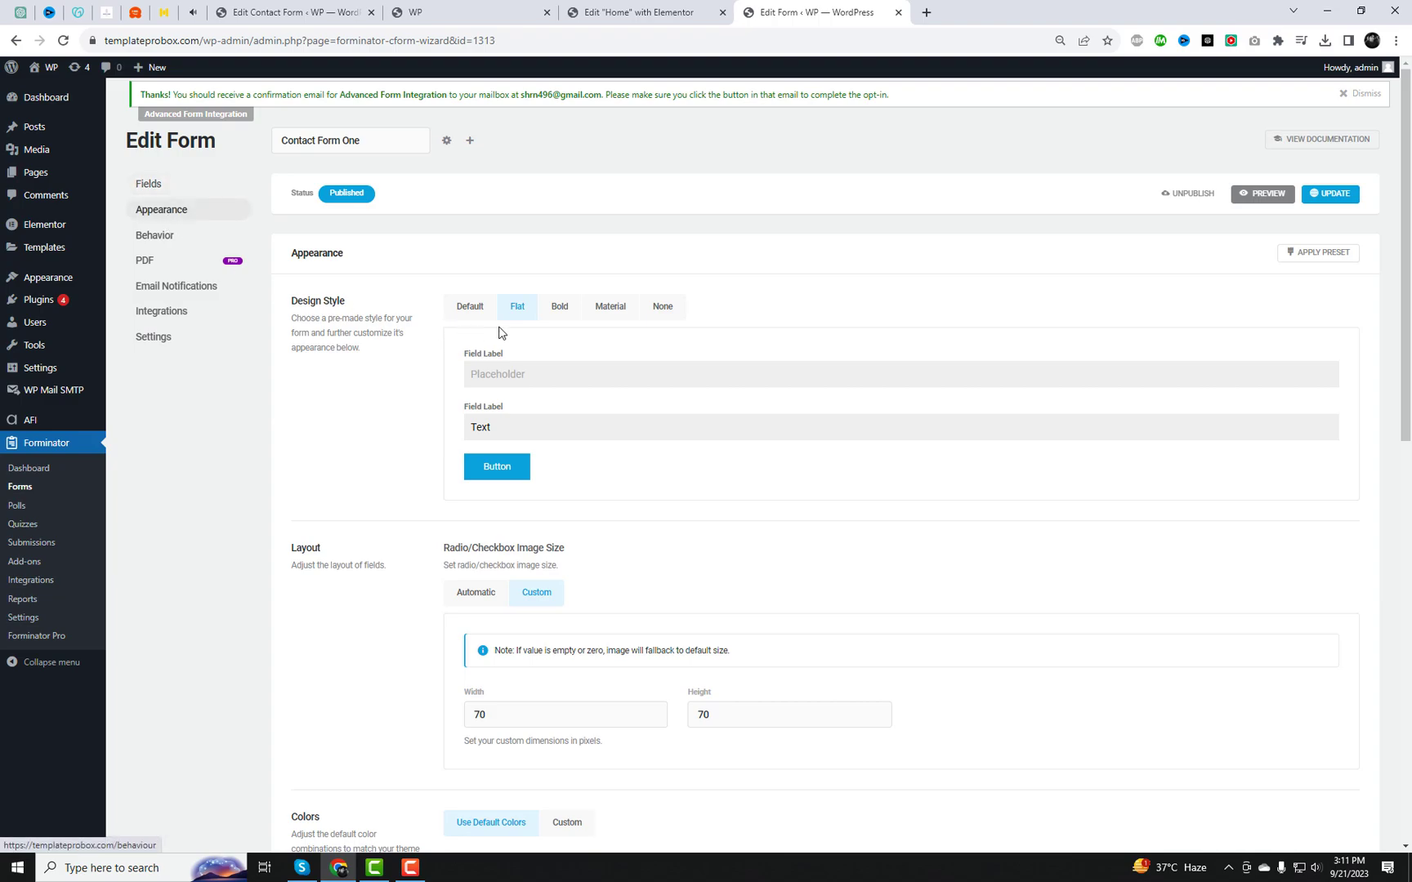
left_click(608, 307)
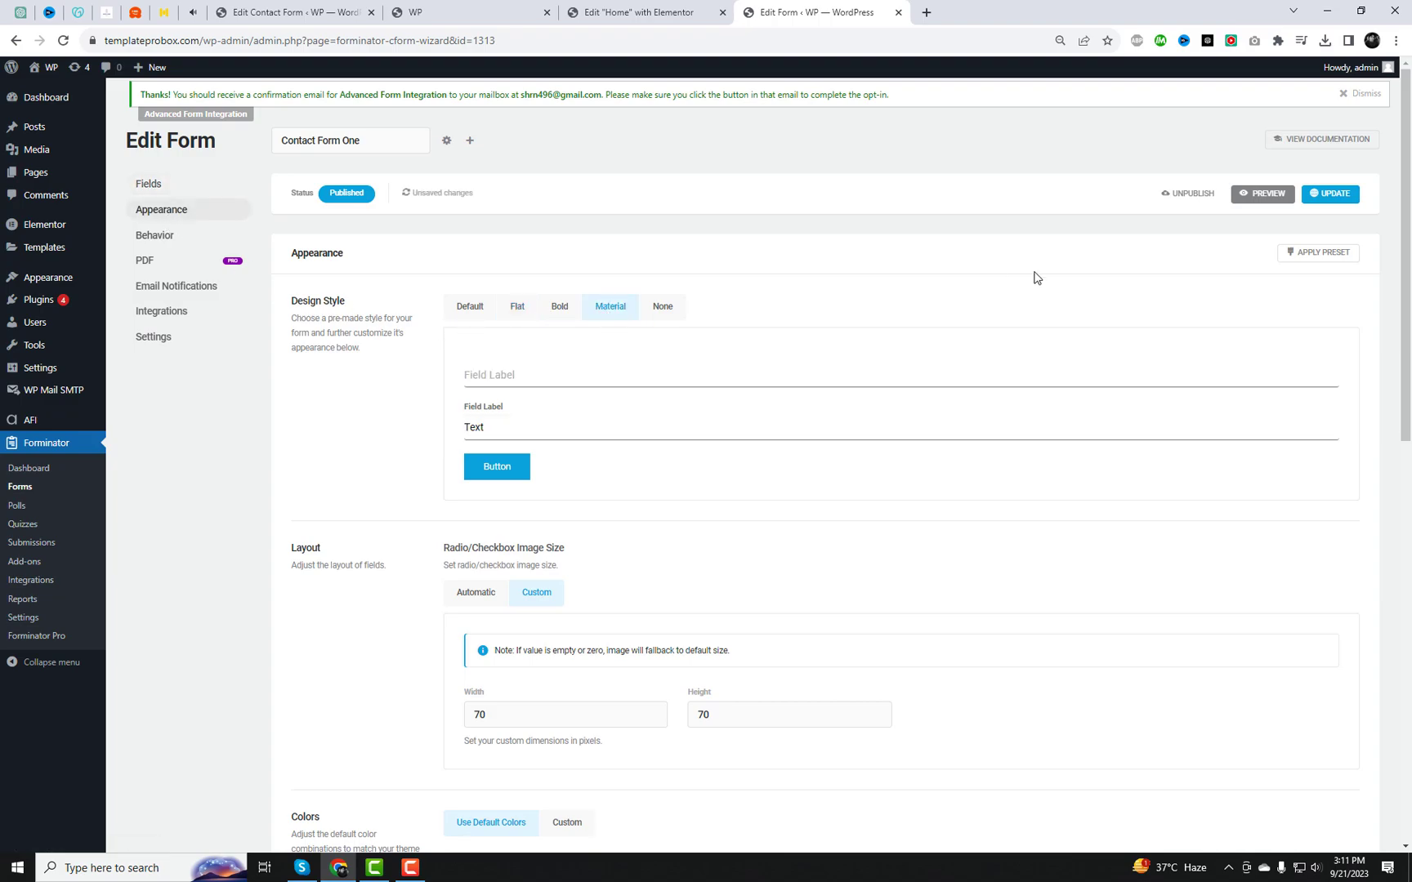
left_click(1328, 197)
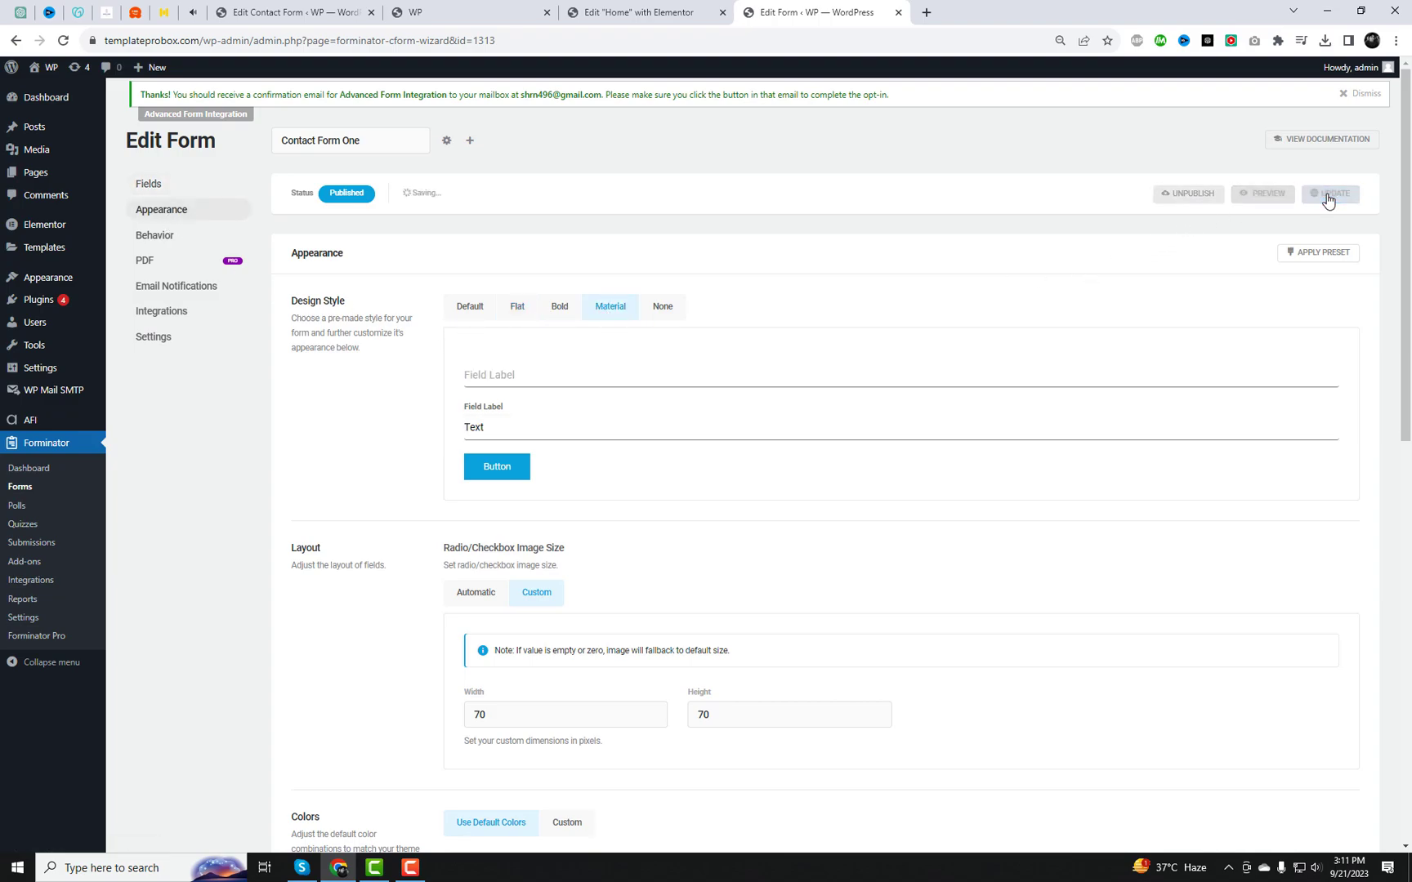
scroll(892, 536, "down", 5)
scroll(892, 536, "down", 5)
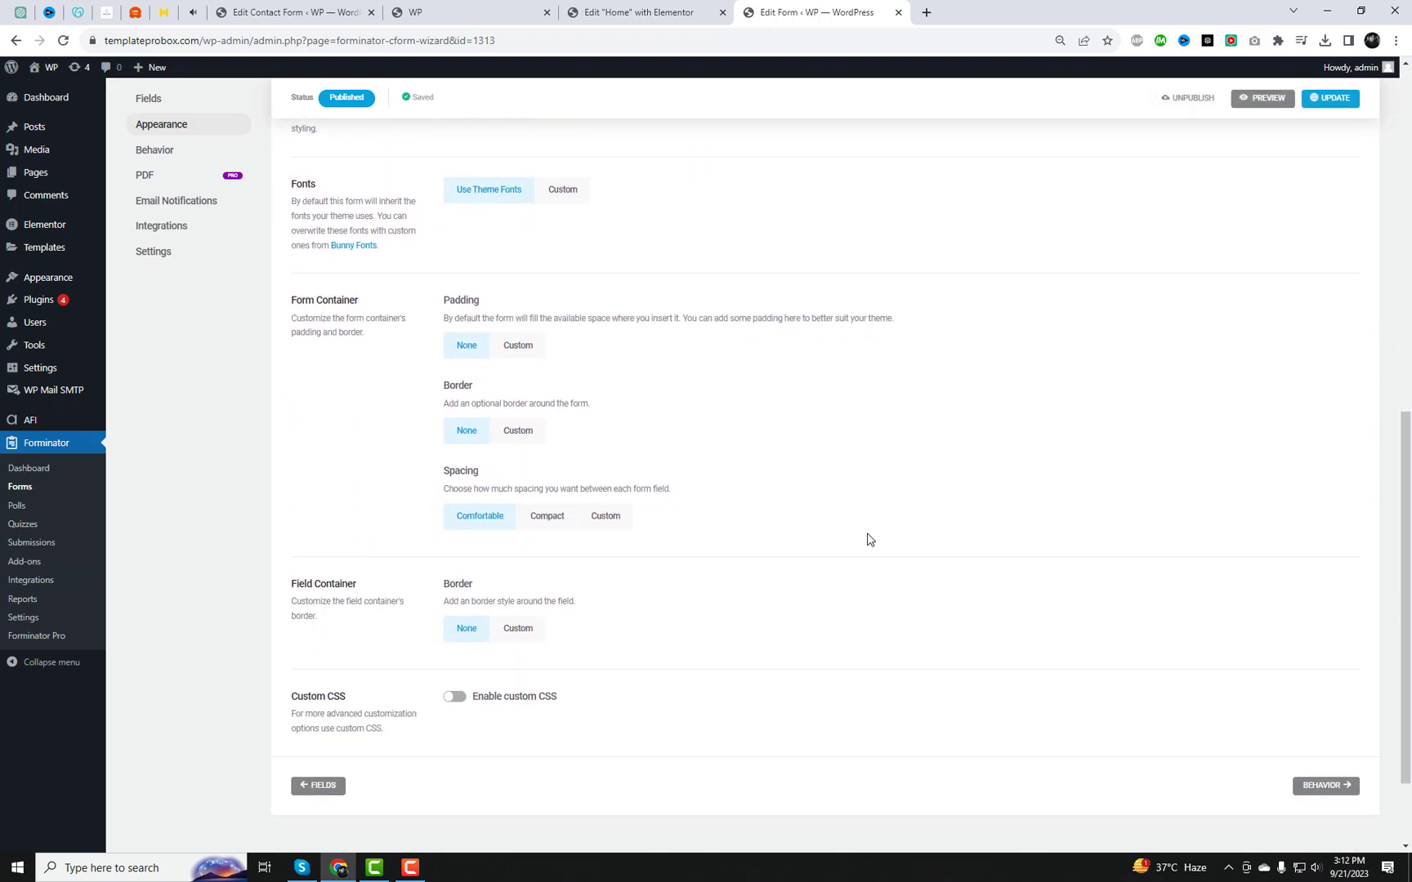
Give the form container a custom solid border with radius 5 px and thickness 2 px, and update the form.
scroll(870, 540, "down", 1)
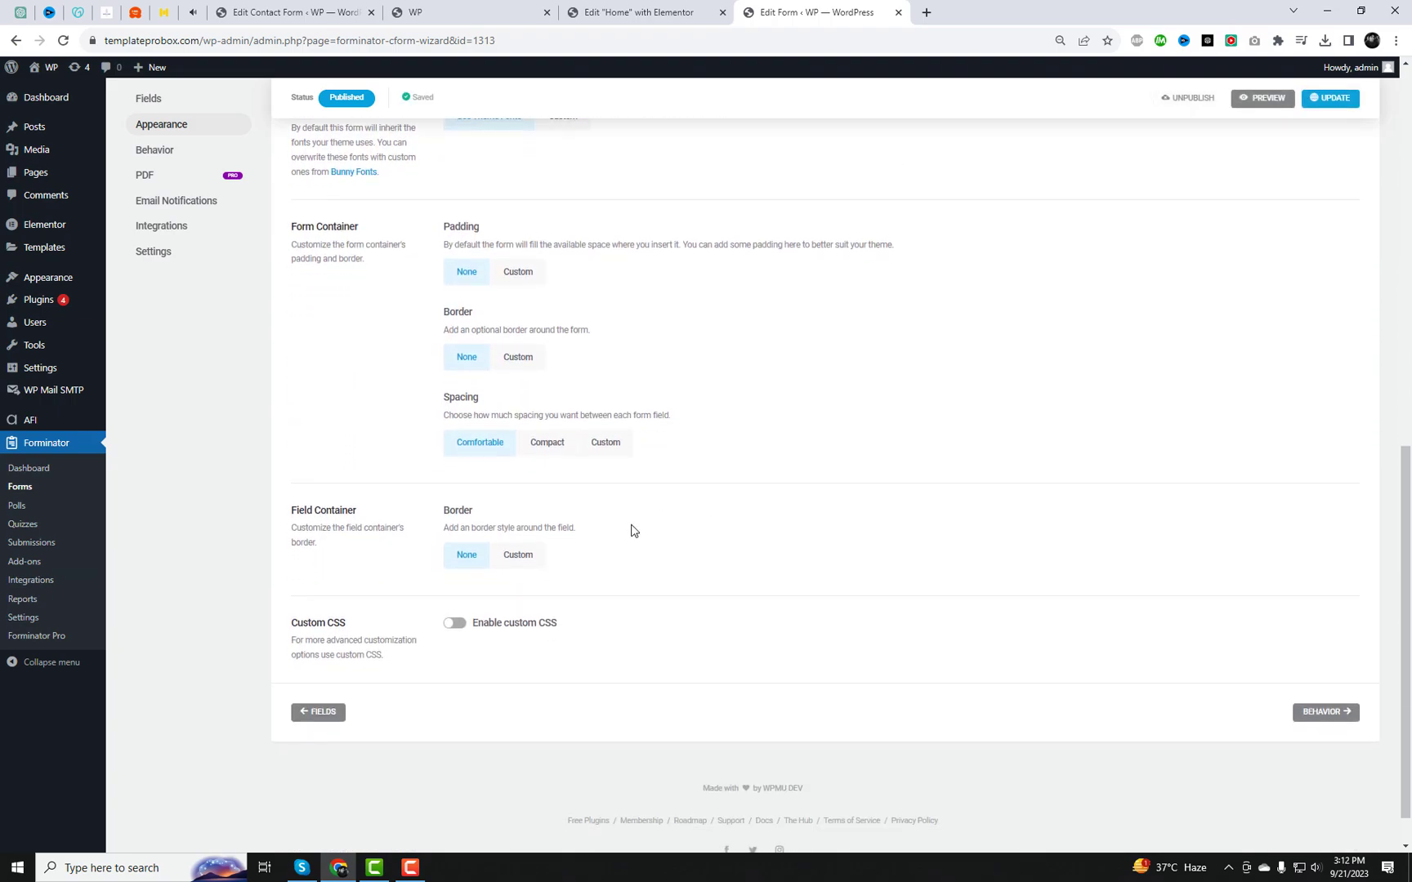
left_click(516, 360)
left_click(565, 433)
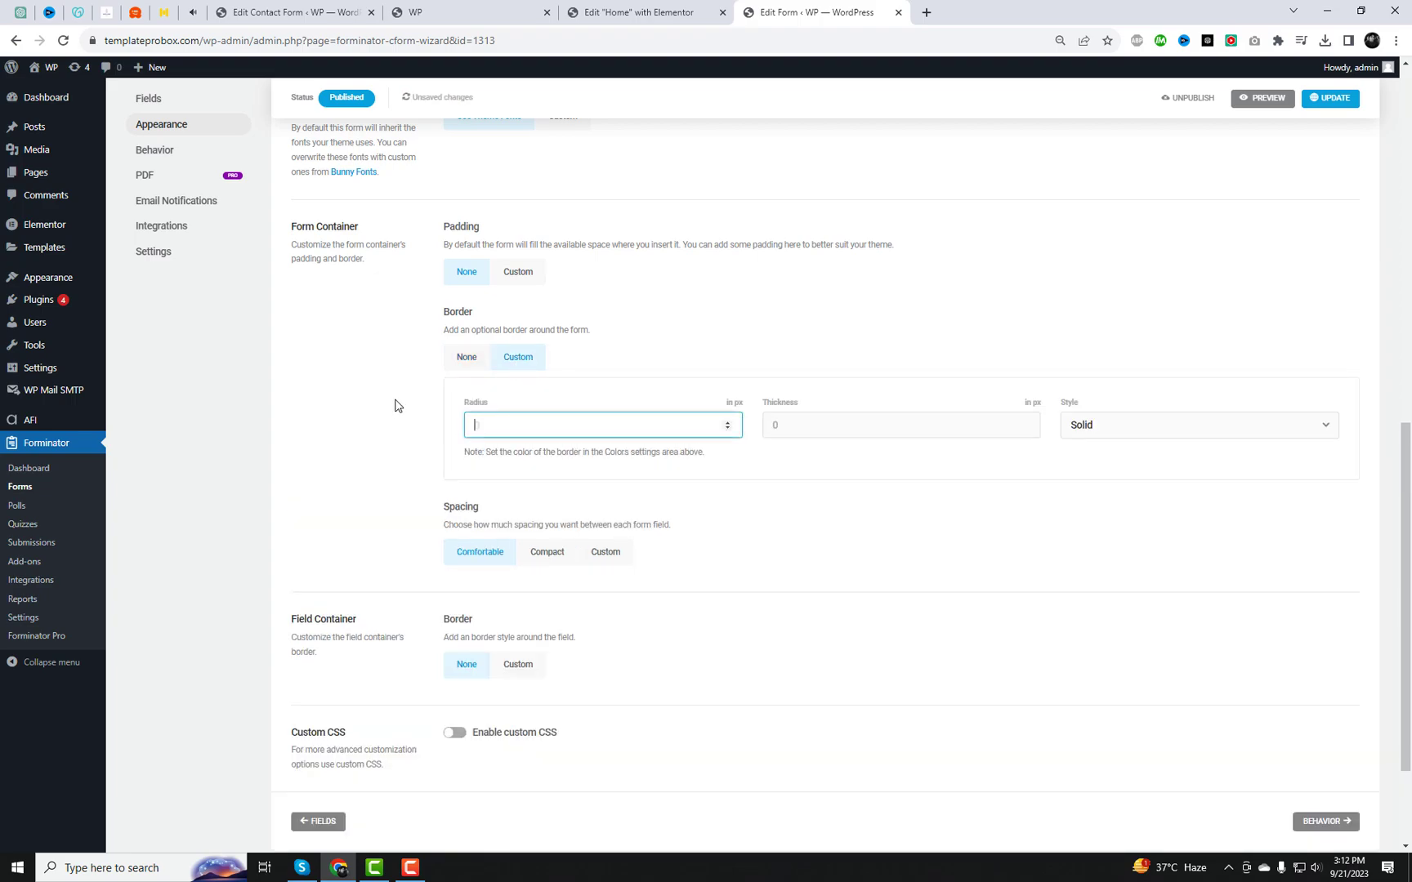
left_click(803, 421)
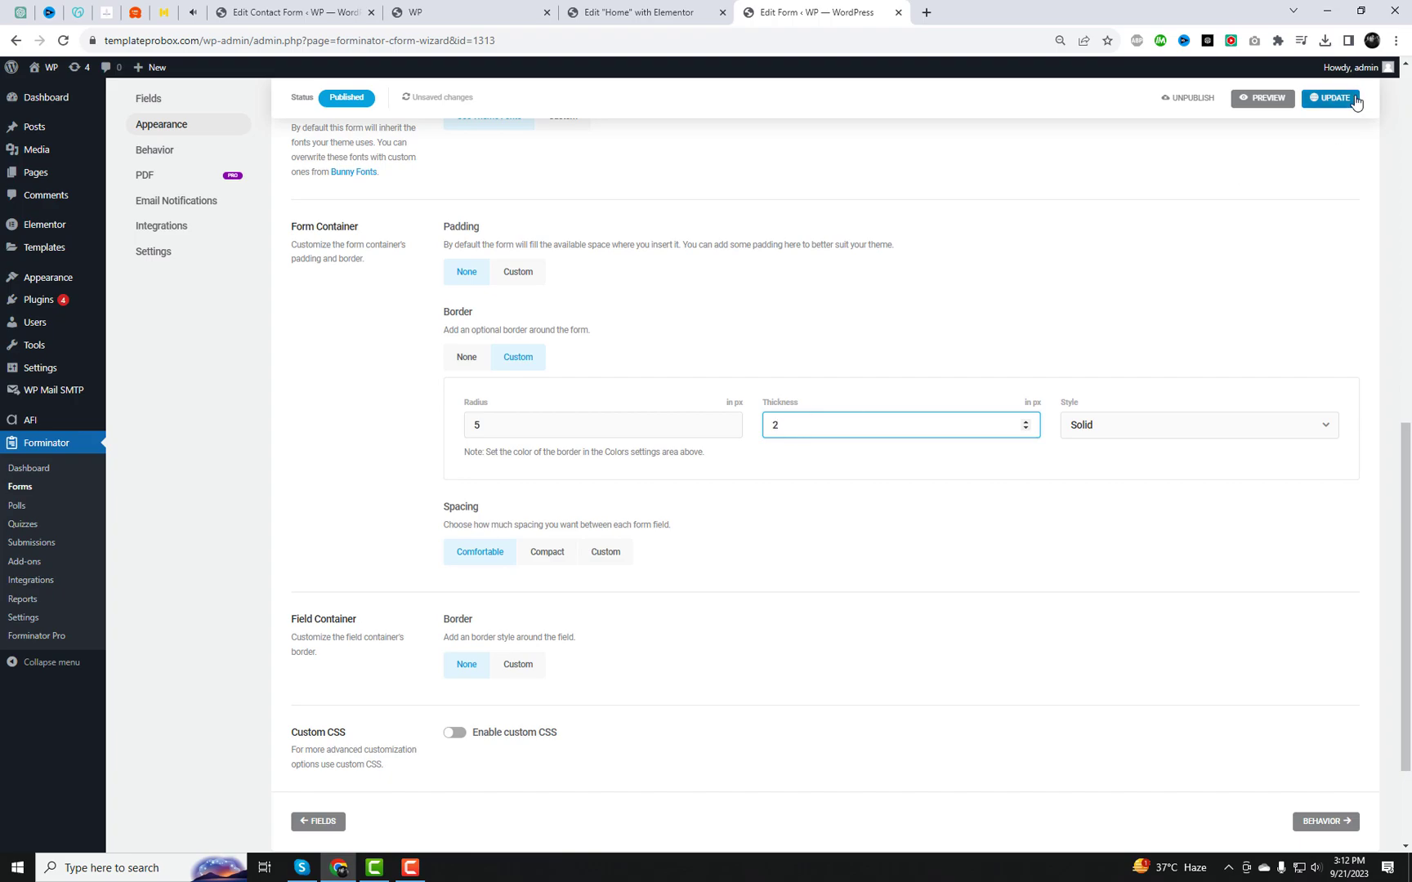
left_click(1330, 98)
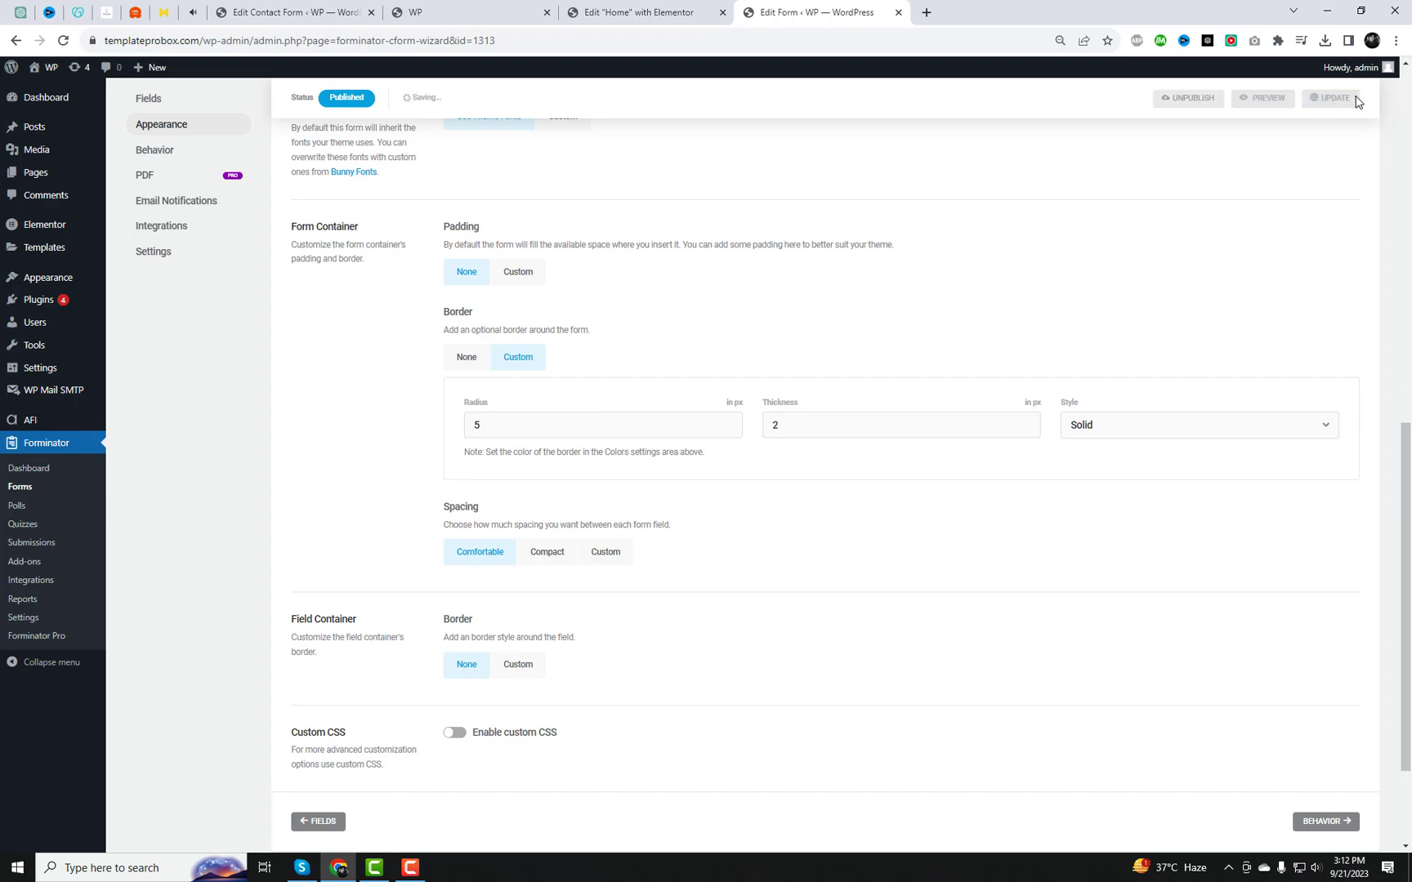
Refresh the live home page and check the border around the contact form.
left_click(457, 12)
left_click(1116, 255)
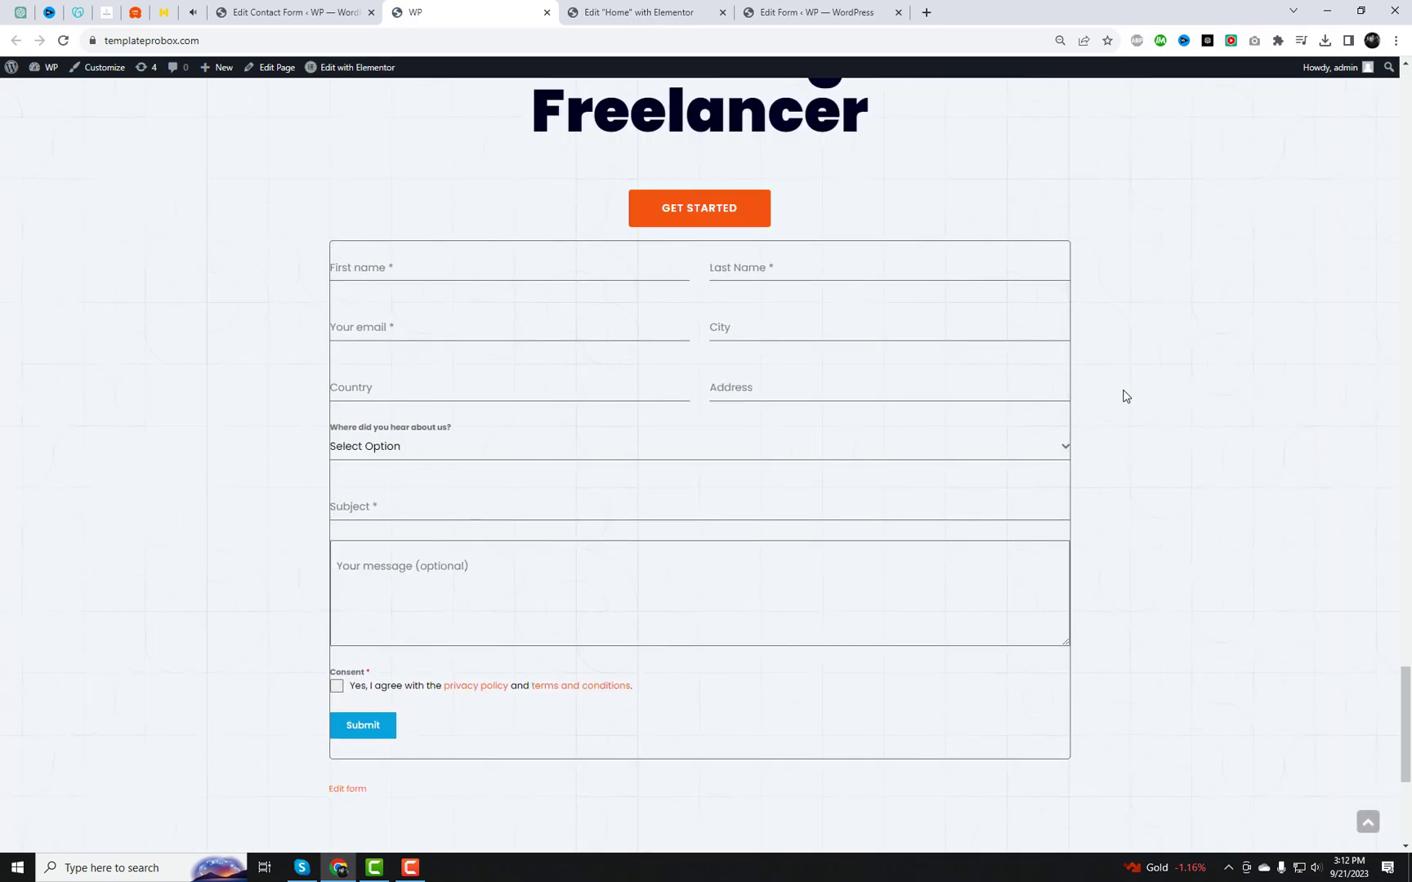
left_click(373, 285)
Return to the Forminator form editor, set the form container's border to None, and update the form.
left_click(817, 12)
left_click(773, 424)
key("BackSpace")
left_click(465, 357)
left_click(1330, 98)
Reload the live home page and review the contact form without its container border.
left_click(480, 8)
right_click(665, 159)
left_click(723, 199)
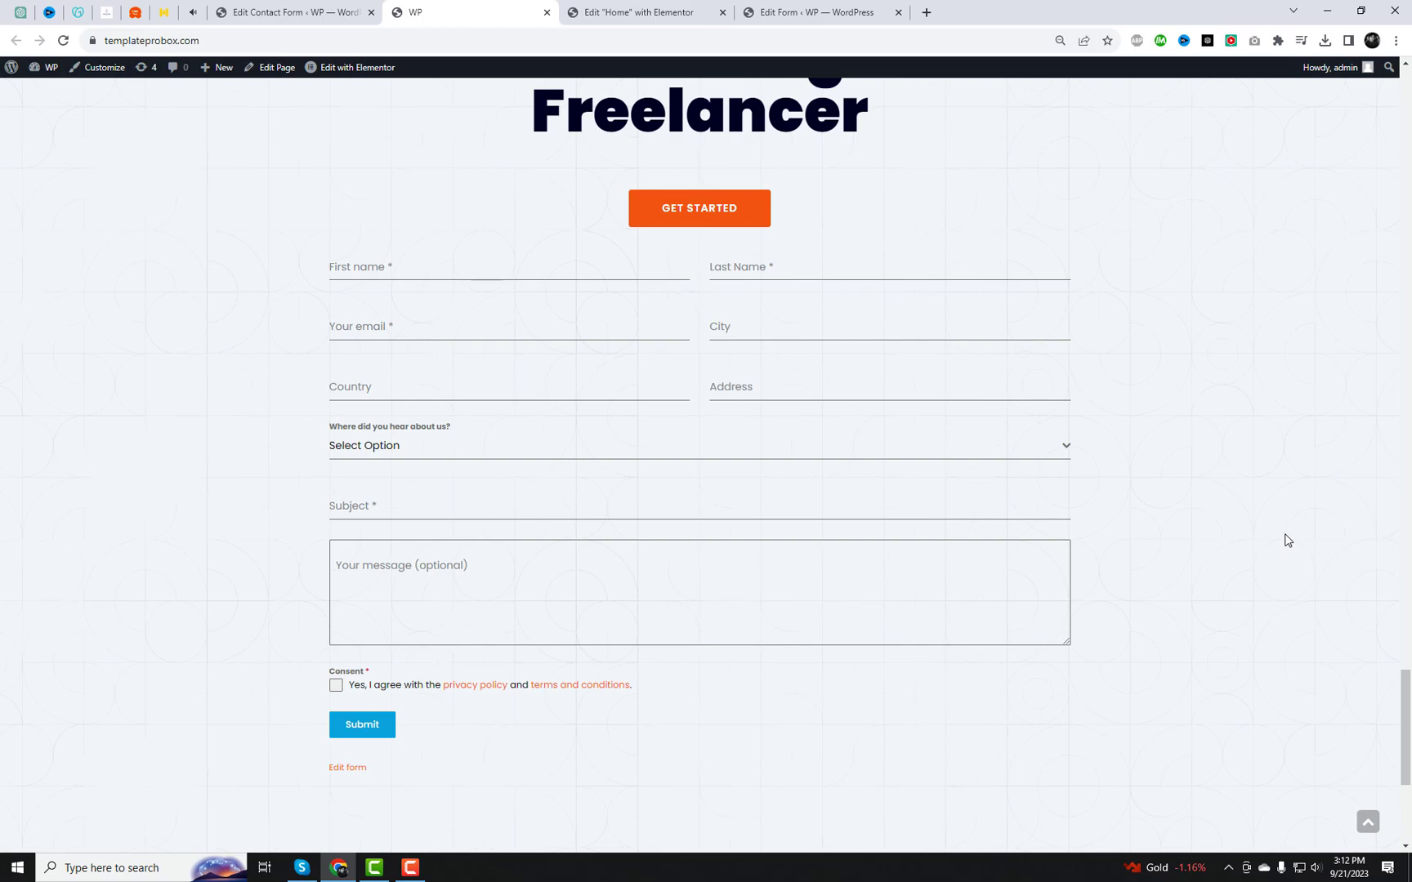
Fill in the contact's first name, last name and email in the live contact form.
left_click(514, 278)
type("Jon")
key("Tab")
type("Deo")
key("Tab")
type("n")
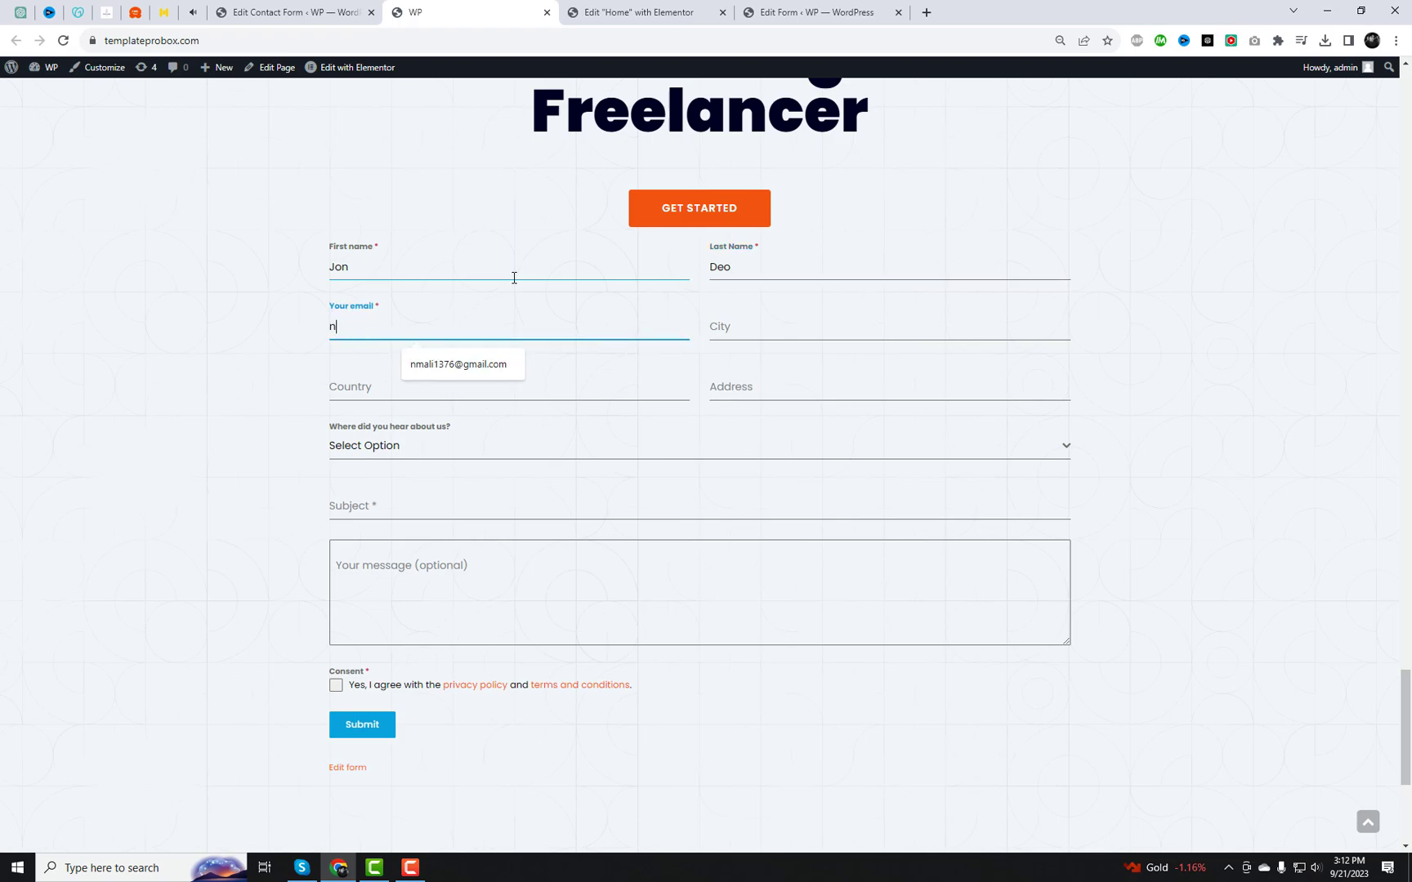
type("m")
left_click(458, 364)
Enter the city Newyork, the country USA and the street address, and choose Google as where they heard about us.
left_click(769, 329)
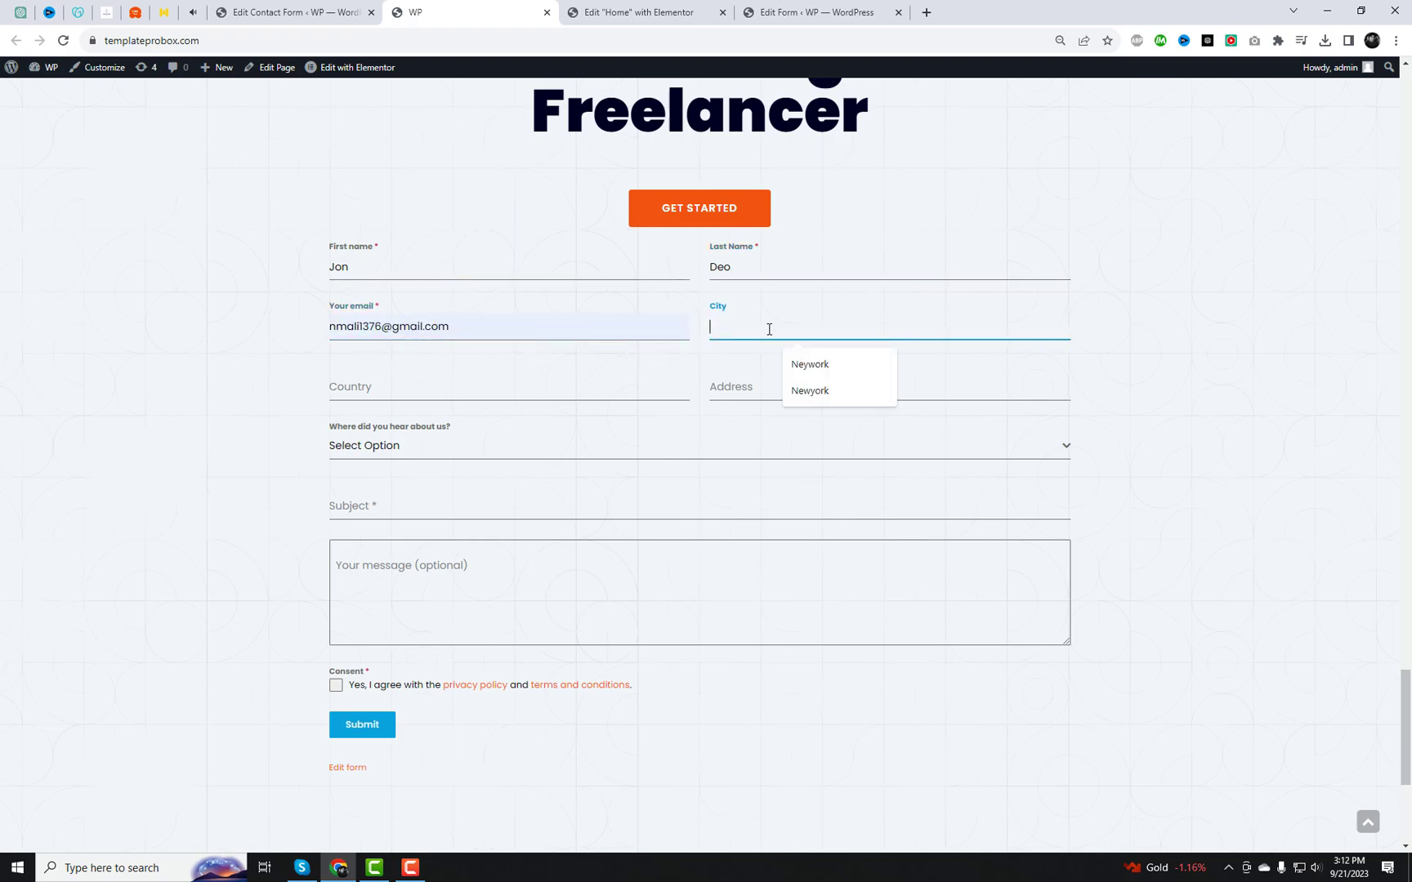
type("Newyork")
key("Tab")
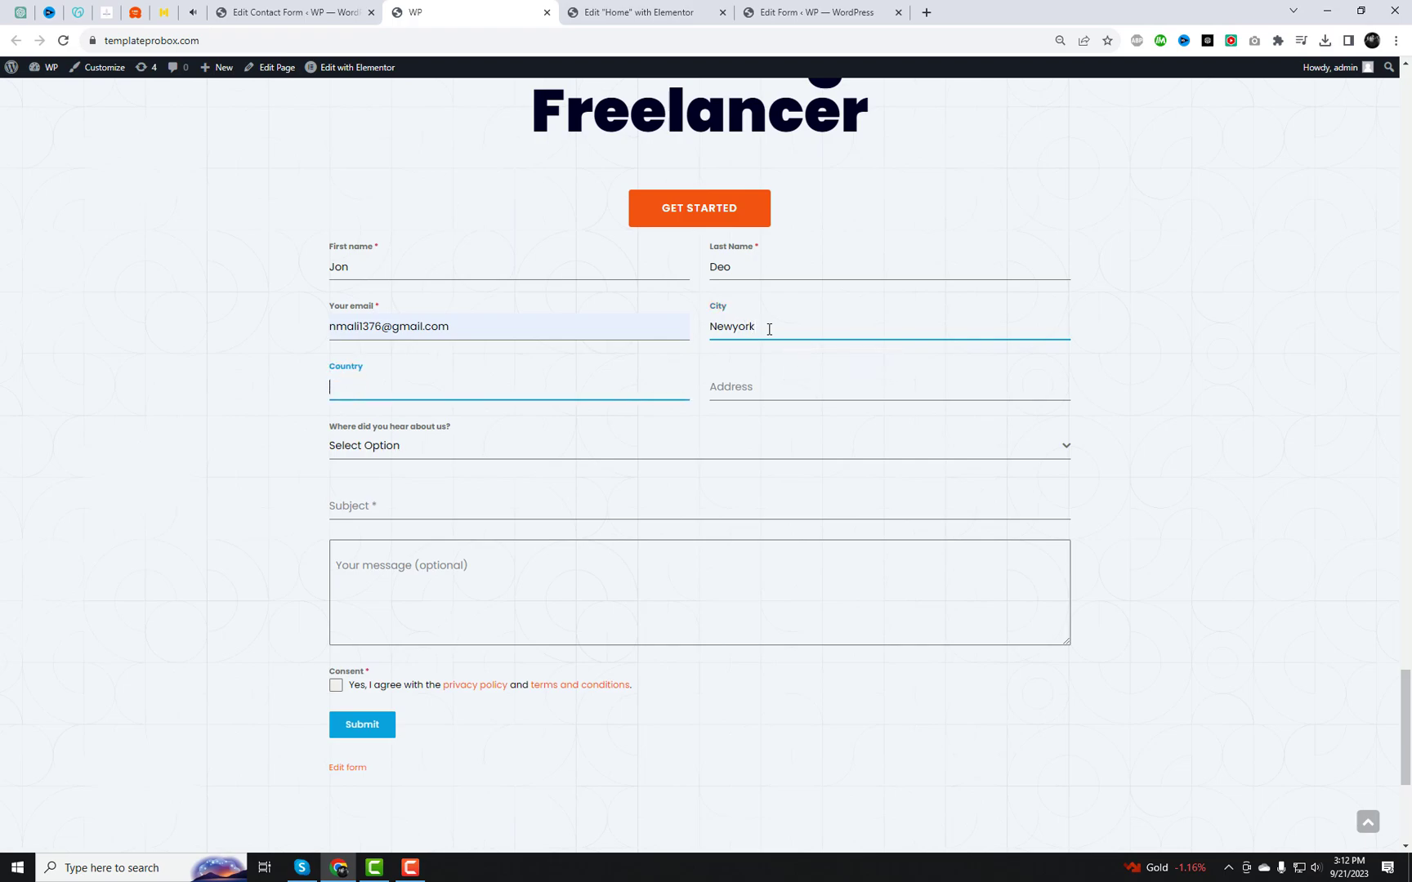
key("Tab")
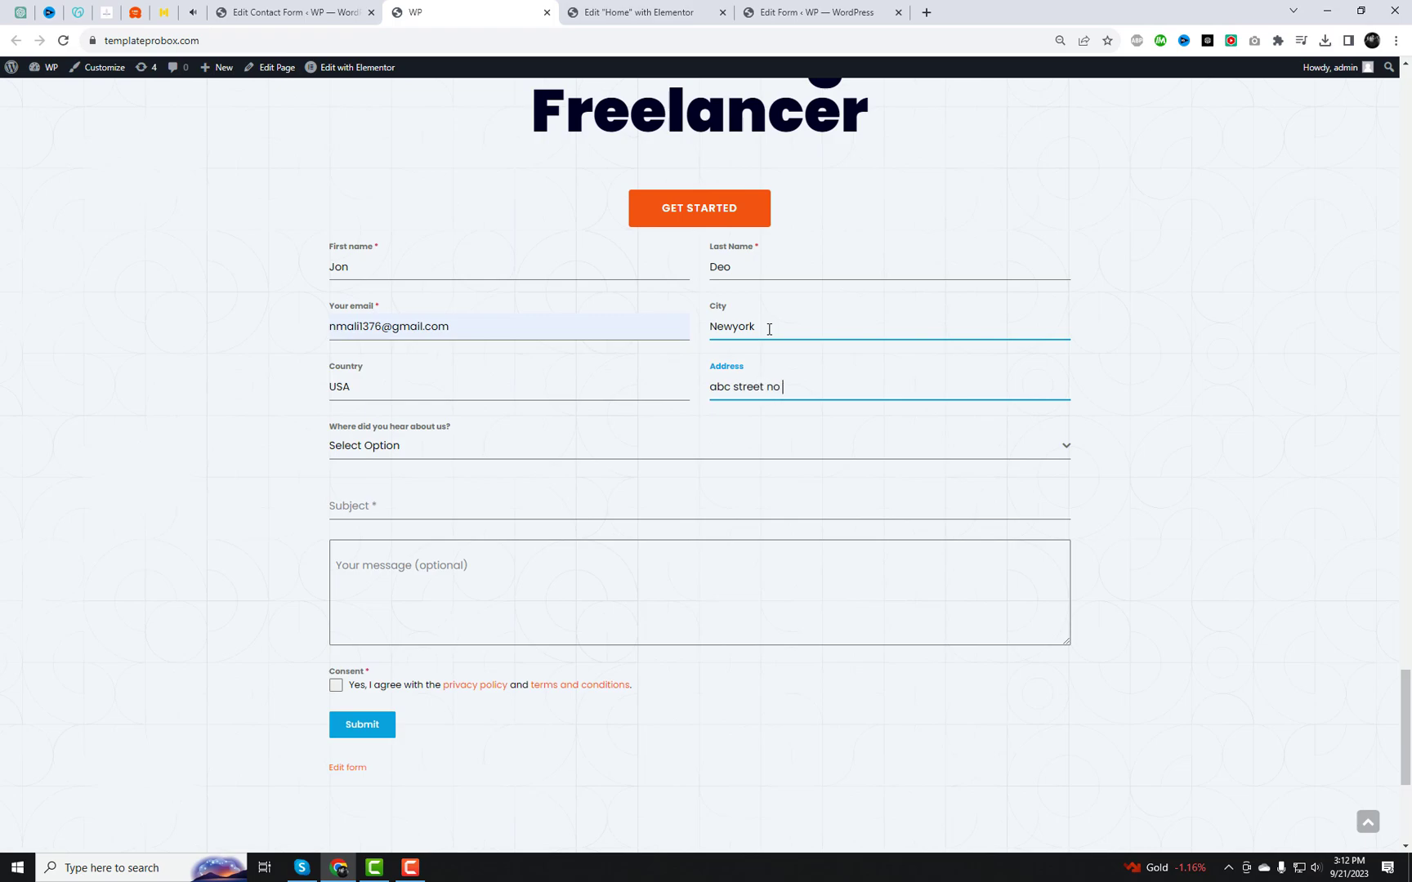
left_click(403, 448)
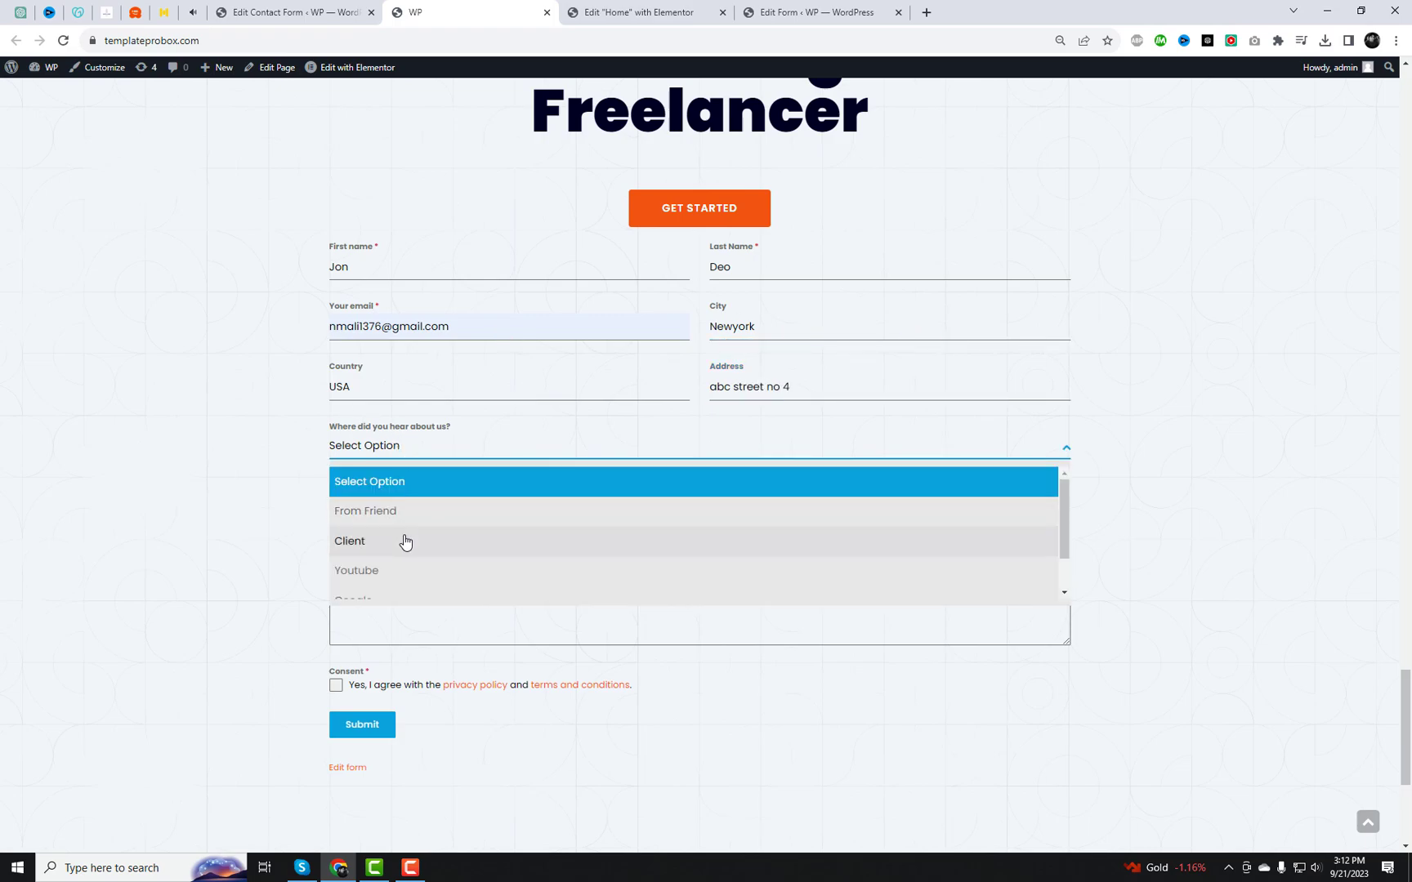
scroll(403, 540, "down", 1)
left_click(389, 553)
Enter the subject "Hello Friend I am interested" and the message "Hello this is test message,....".
left_click(405, 500)
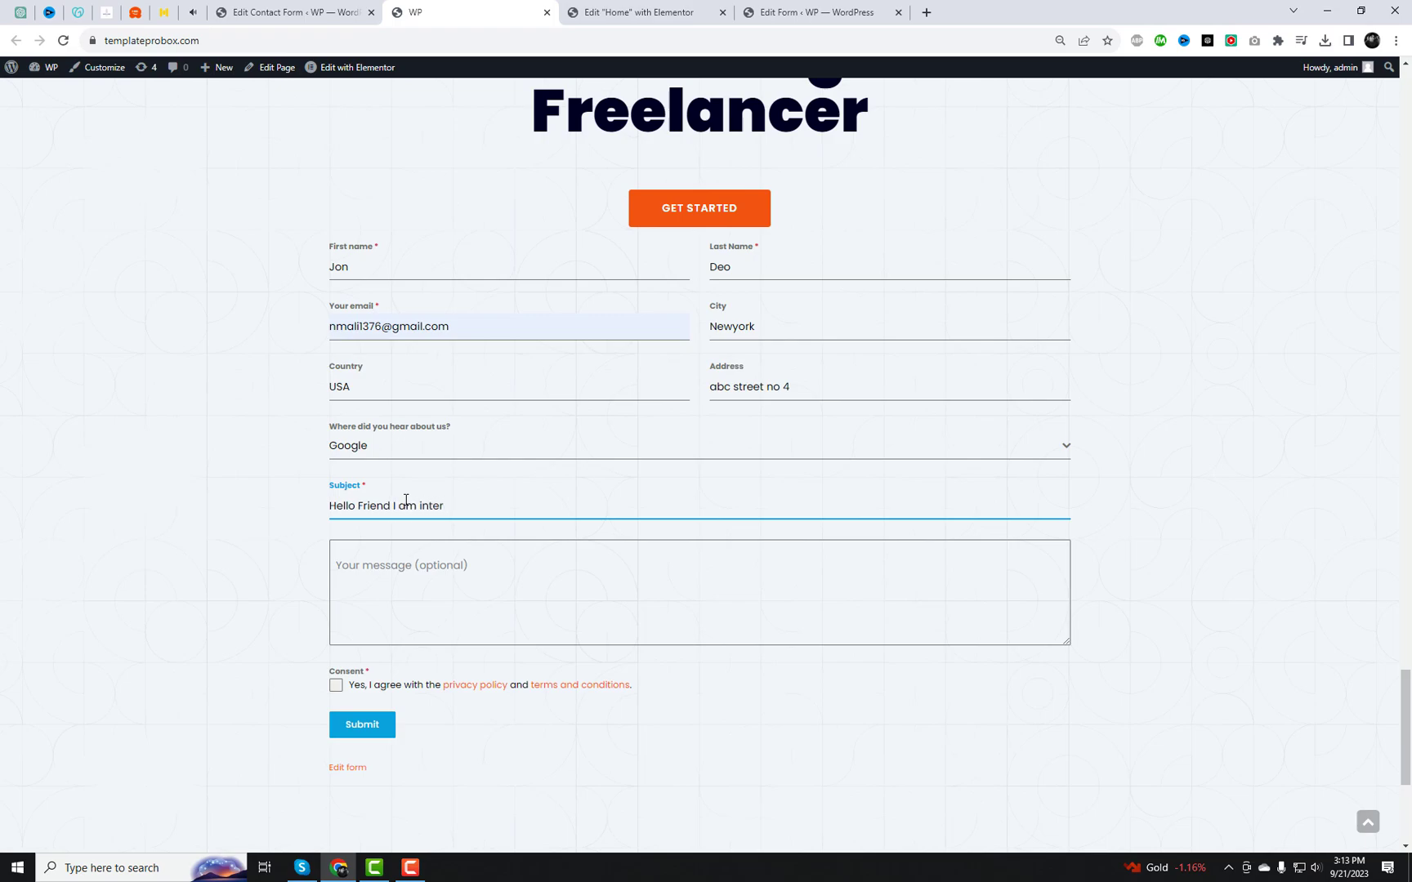
left_click(433, 572)
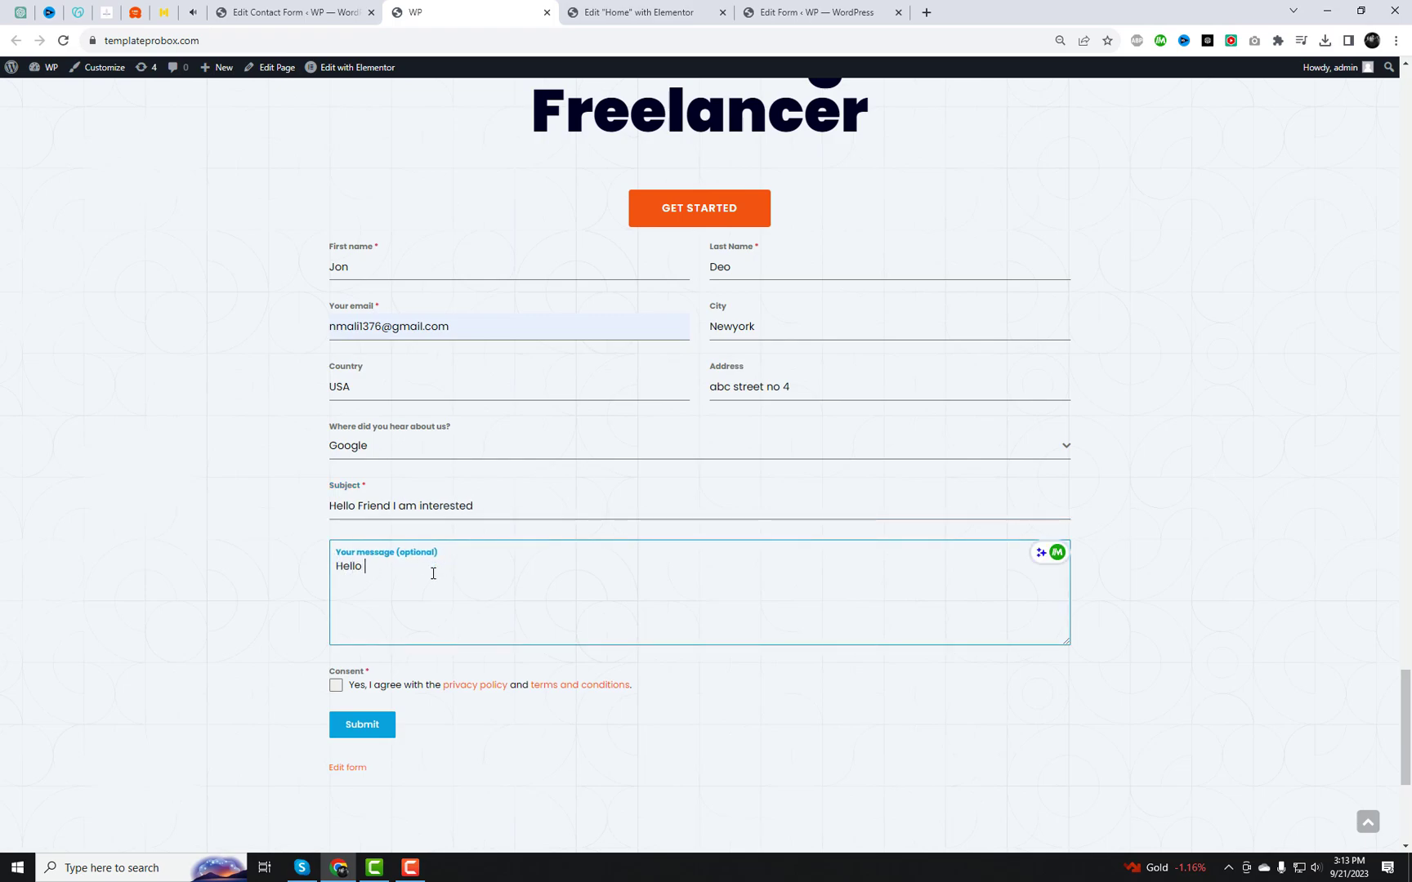
type("Hello this is test mes")
Accept the privacy policy and terms consent, submit the form, and check the response message.
left_click(335, 684)
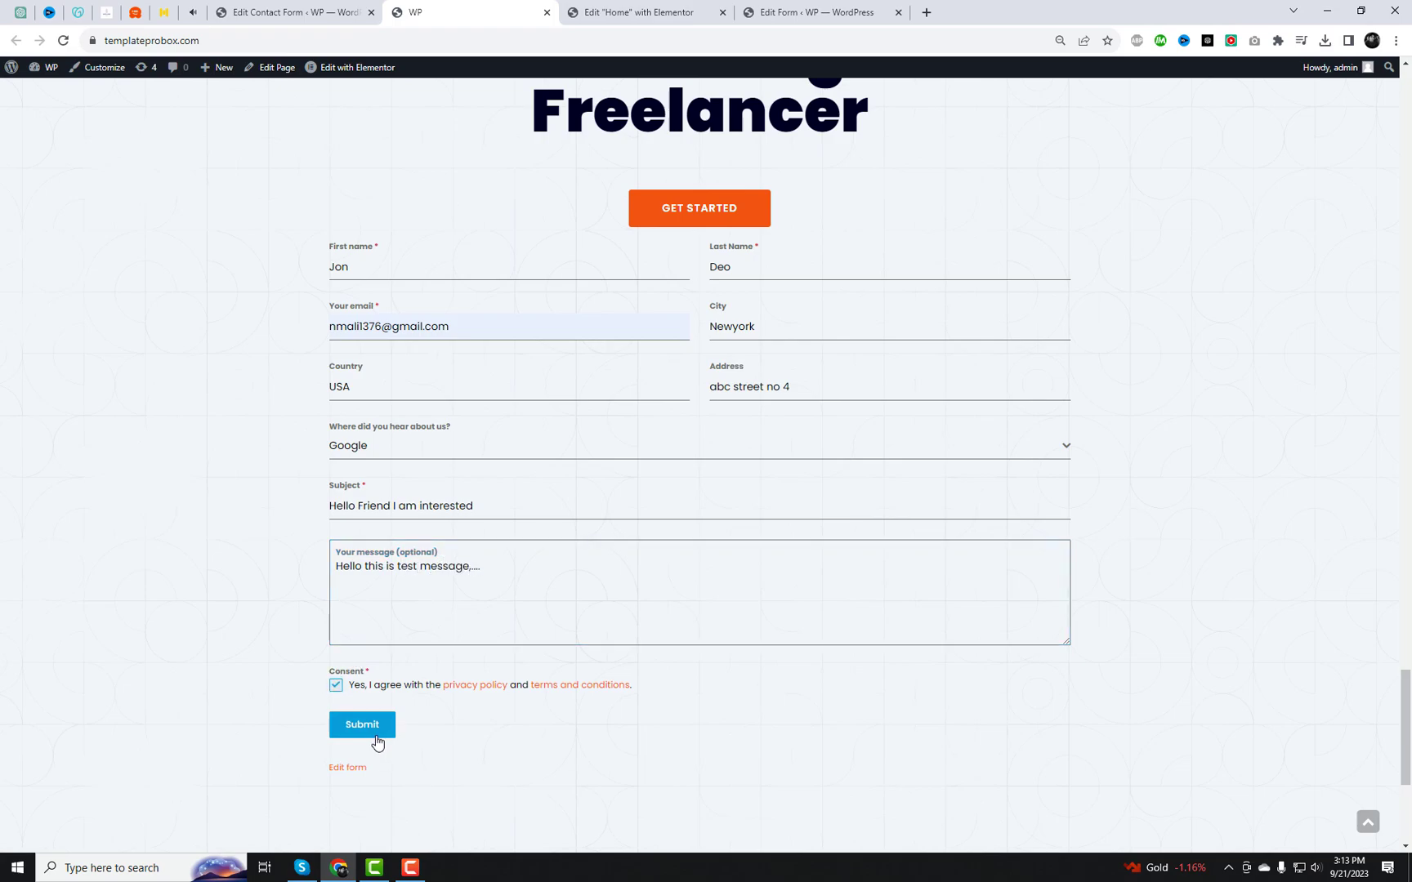
left_click(373, 733)
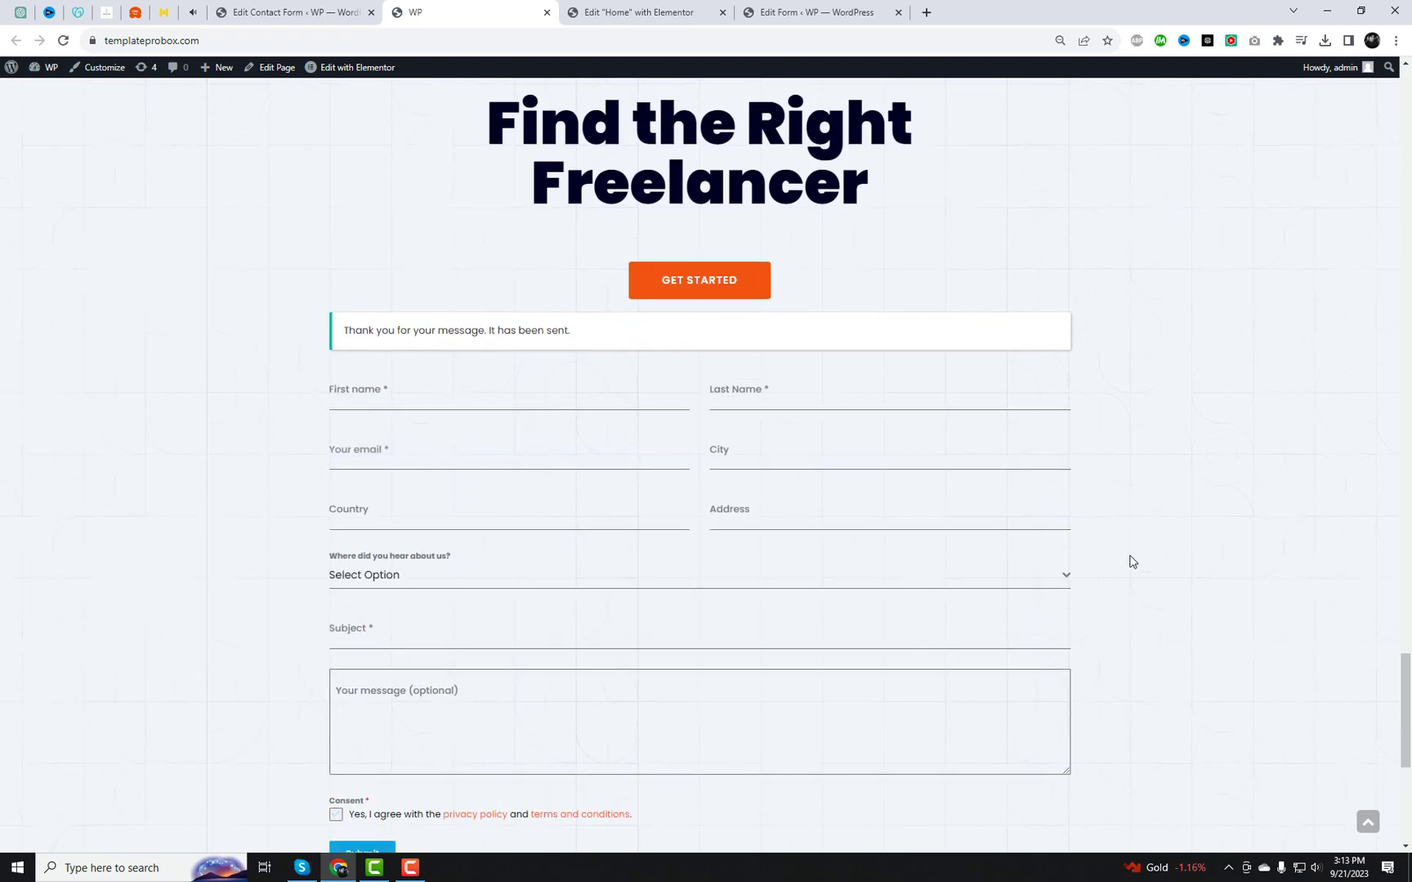
left_click_drag(583, 316, 341, 308)
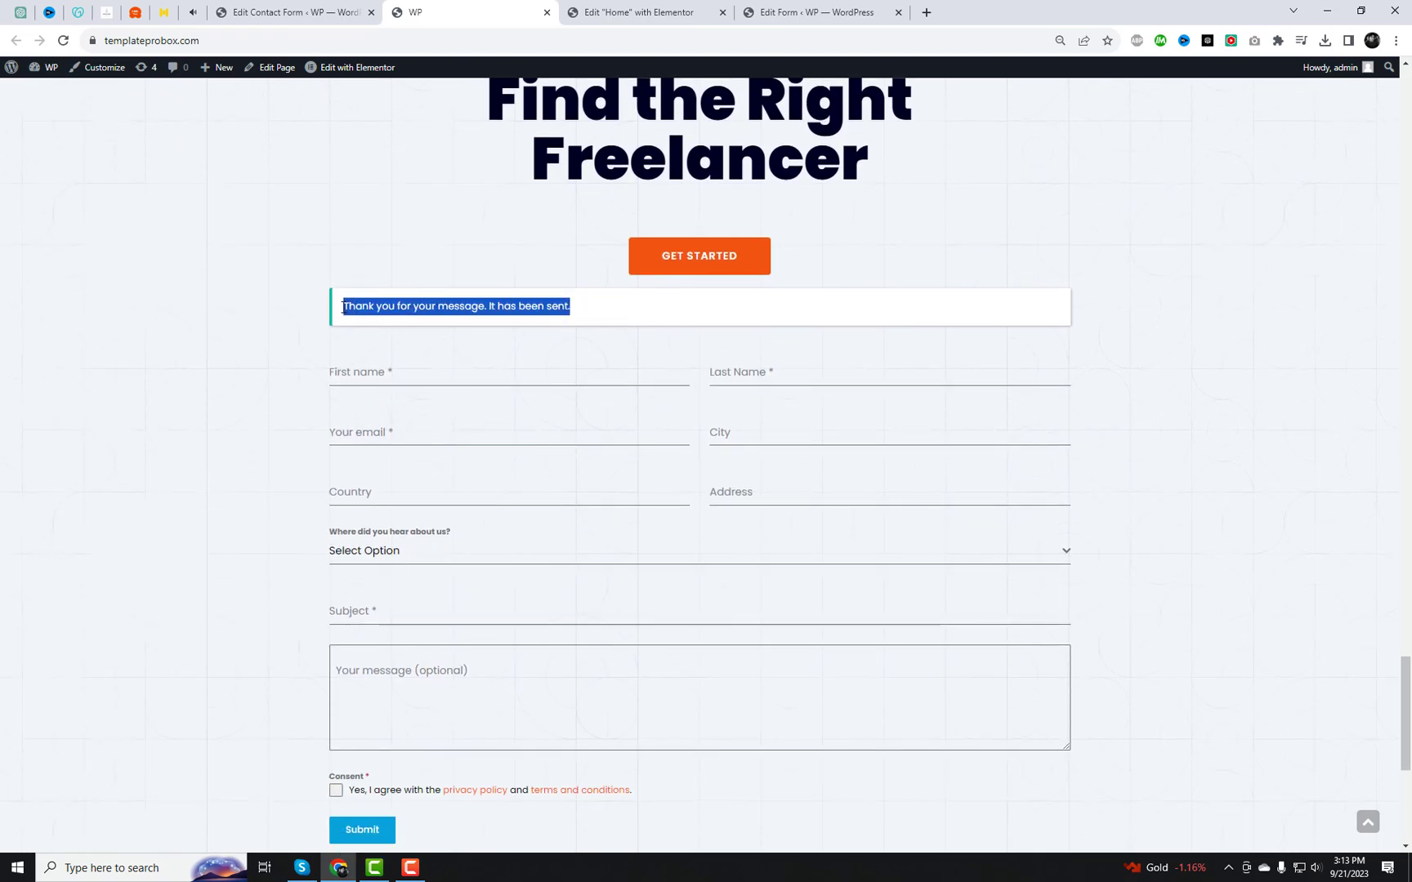
Go to gmail.com in a new browser tab and open the notification email titled Website Title "Hello Friend I am interested".
left_click(926, 13)
type("gmail.com")
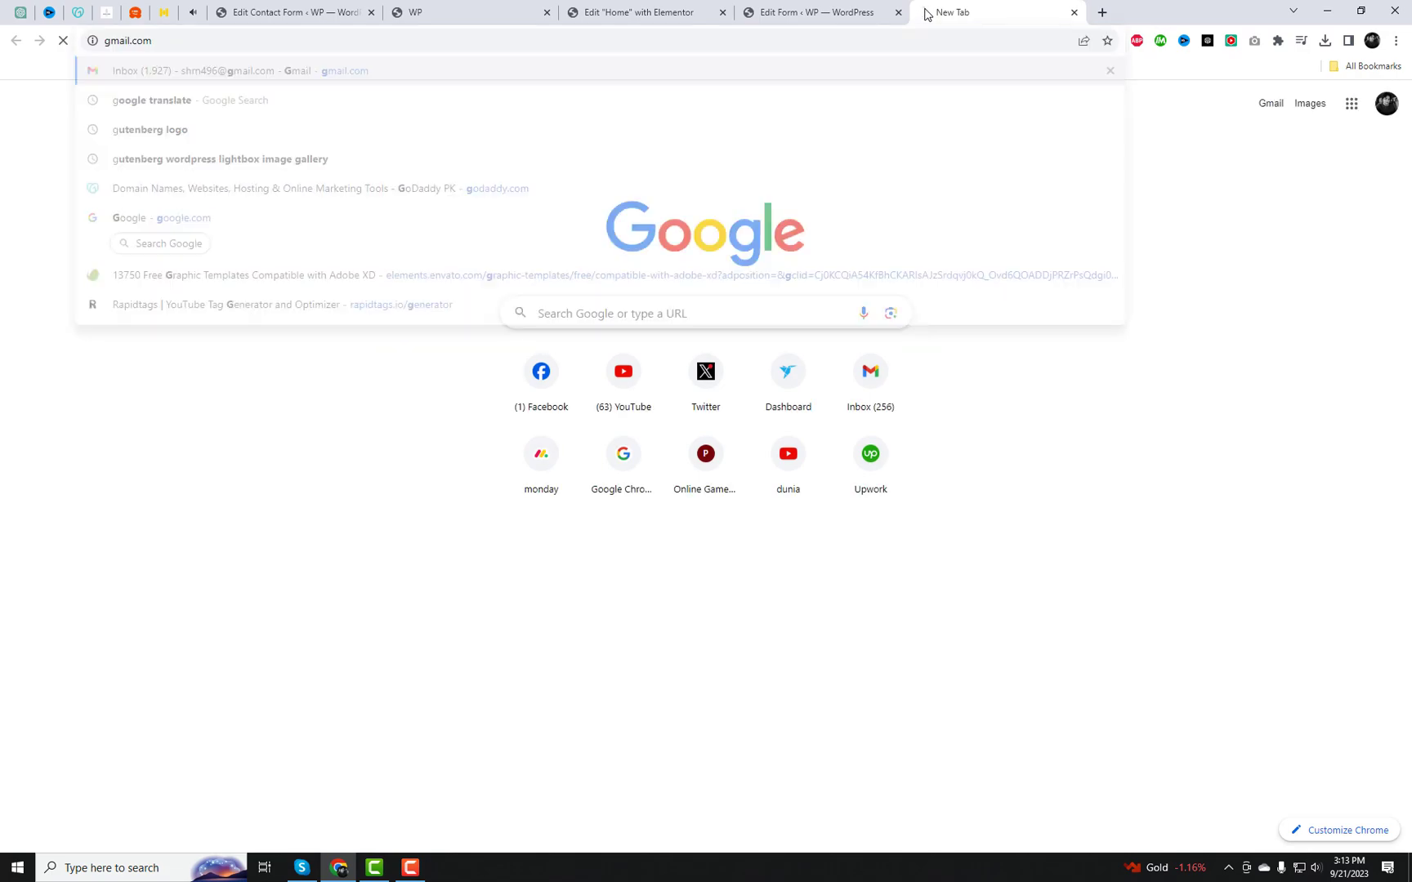
key("Return")
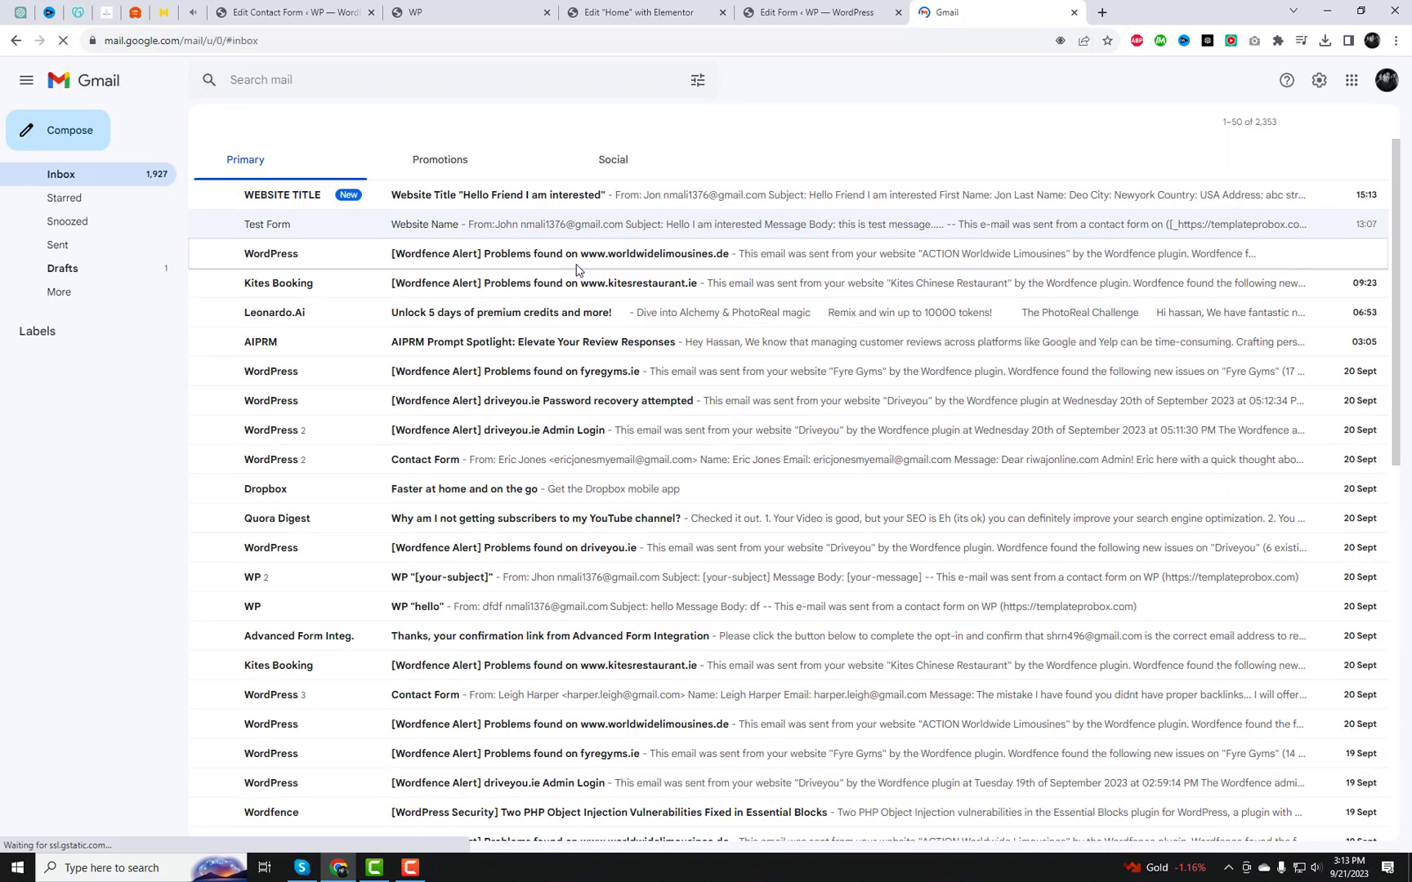
left_click(293, 198)
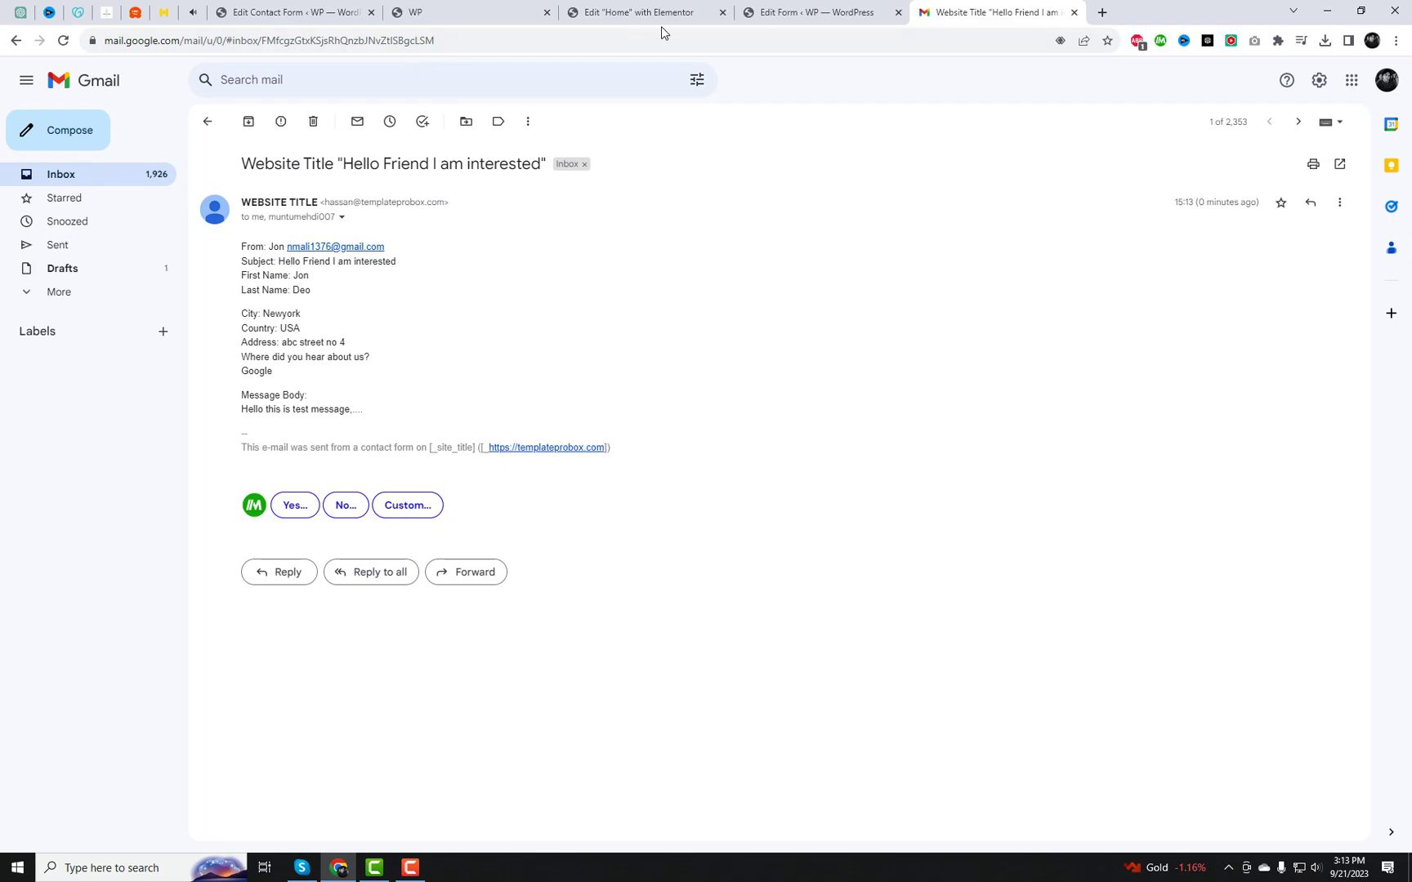
Show the Forminator submissions for Contact Form One and expand the test entry to examine its field values.
left_click(806, 8)
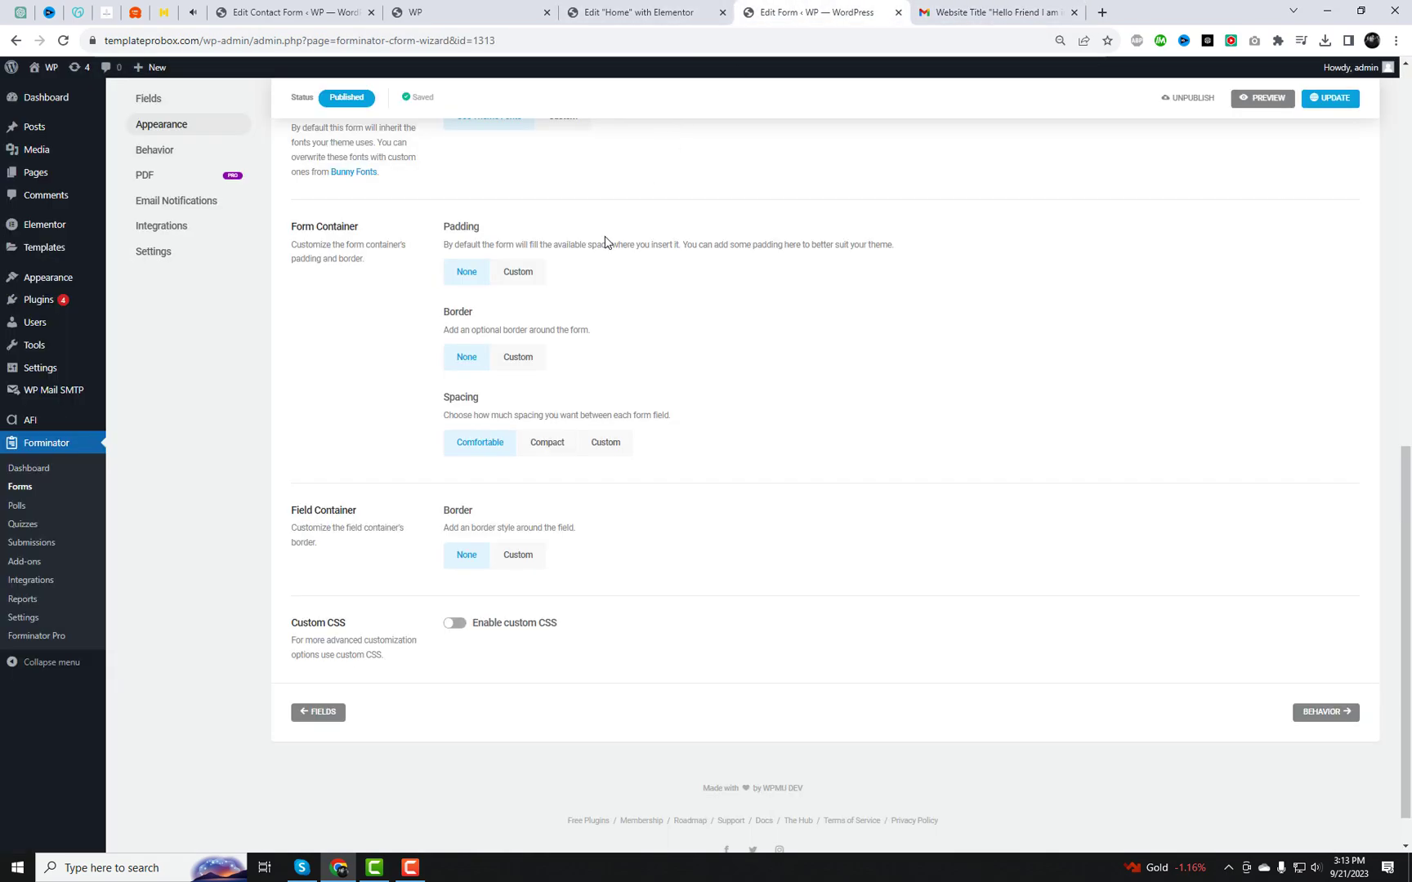
left_click(45, 543)
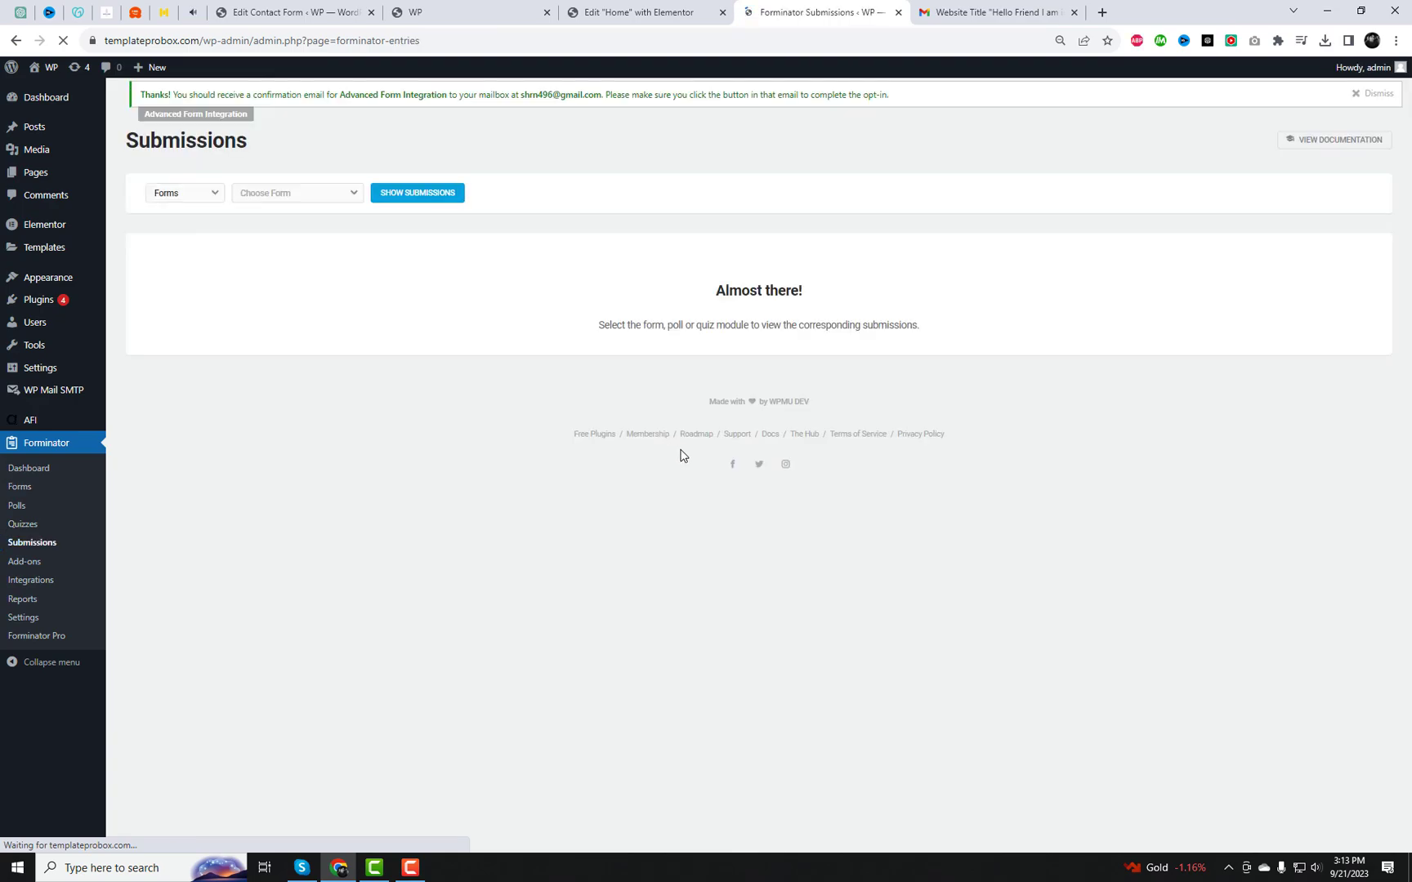
left_click(294, 201)
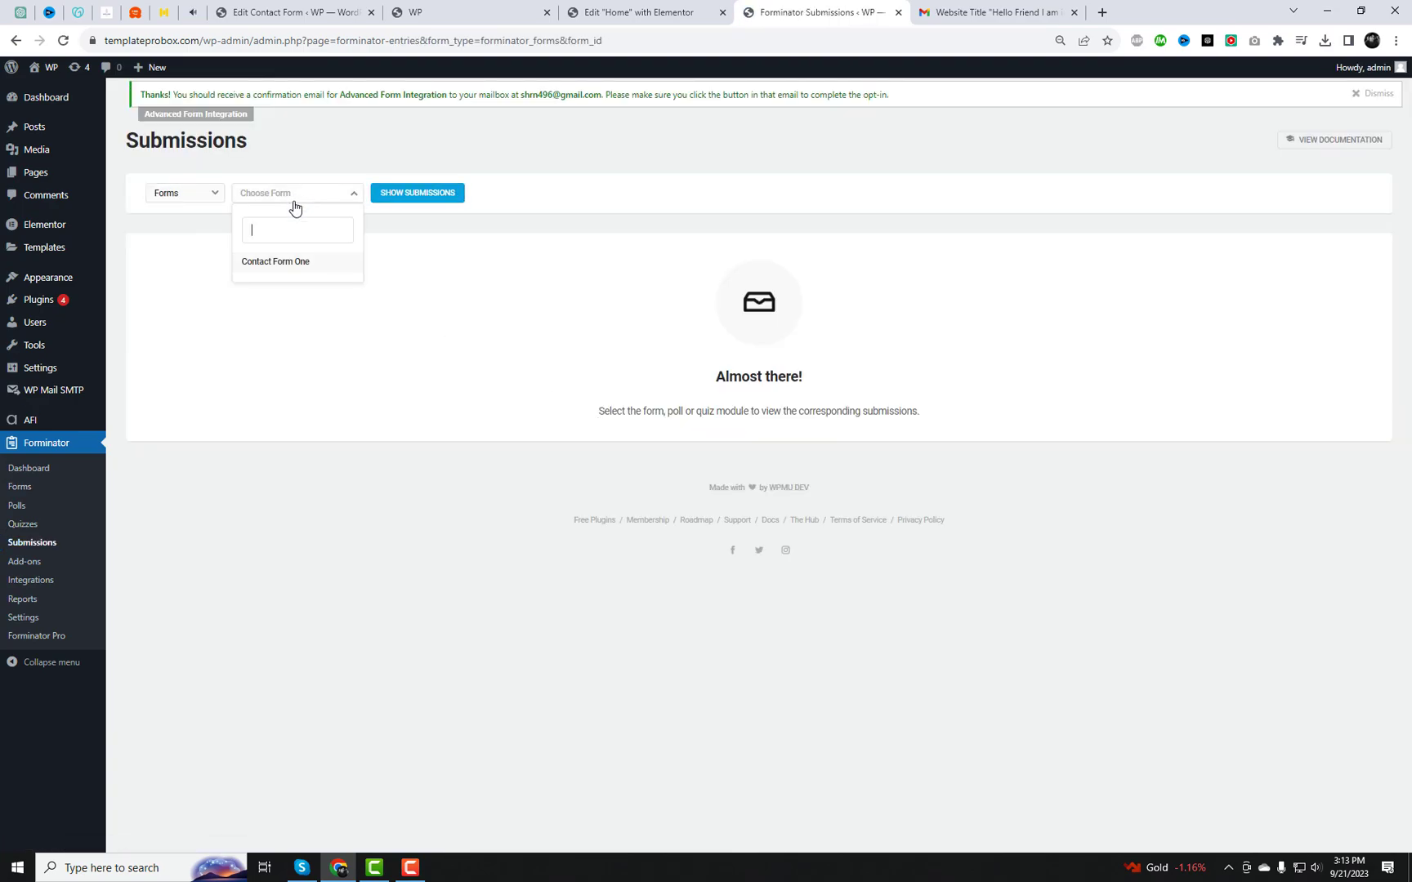
left_click(297, 271)
left_click(422, 197)
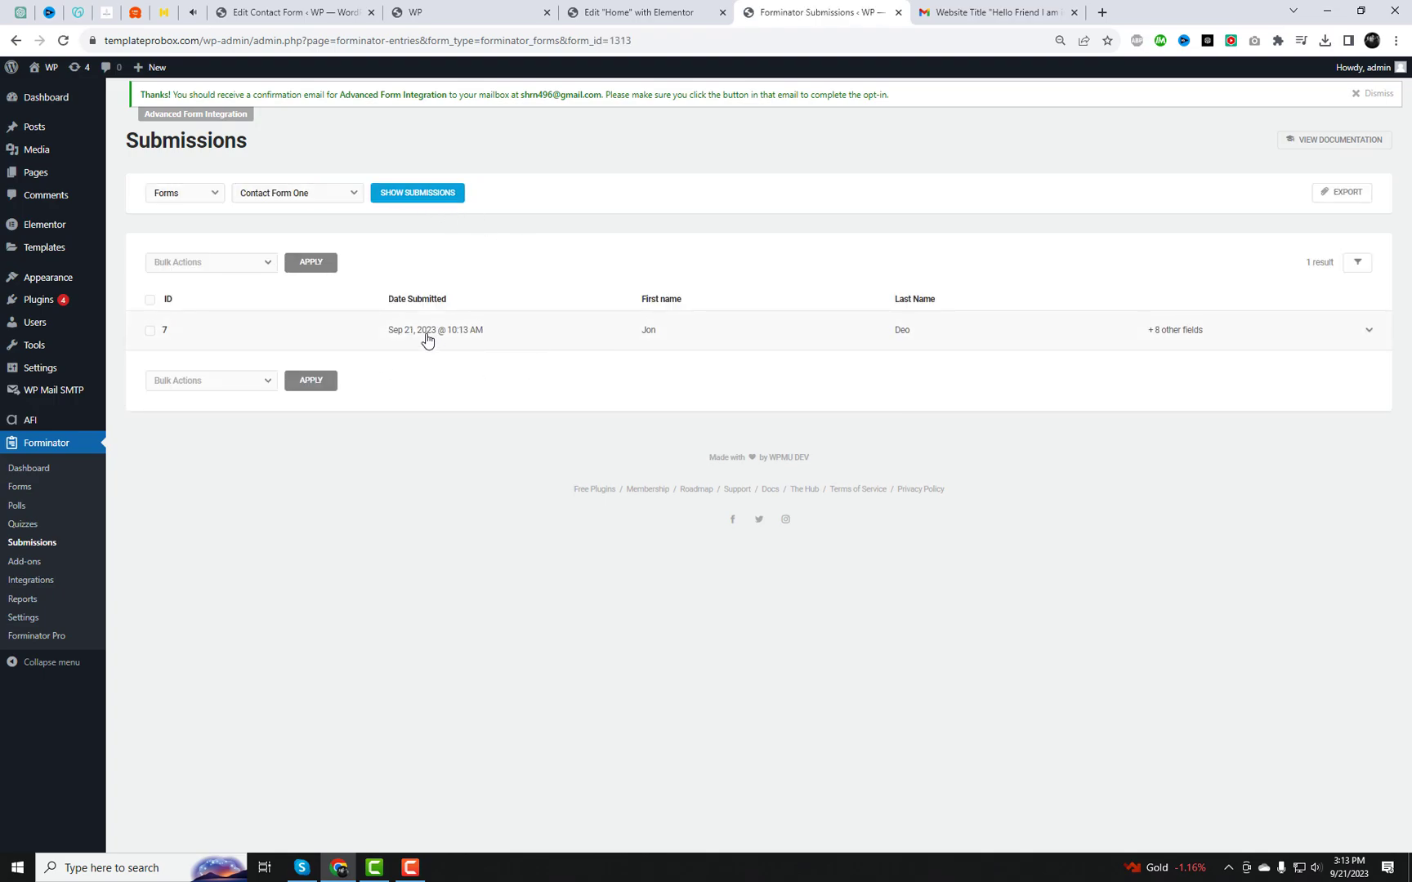
left_click(176, 337)
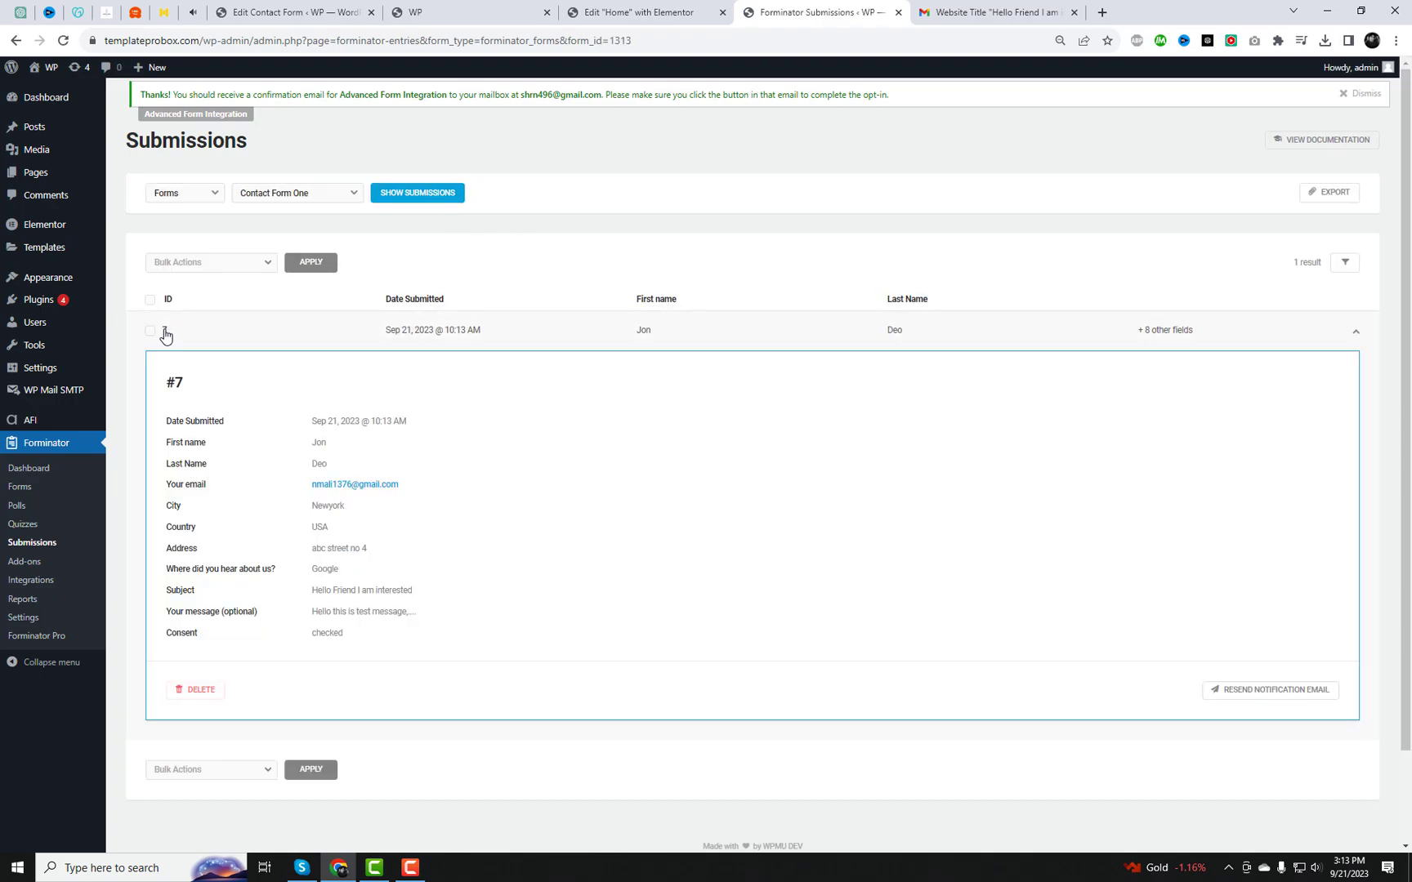
scroll(449, 504, "down", 2)
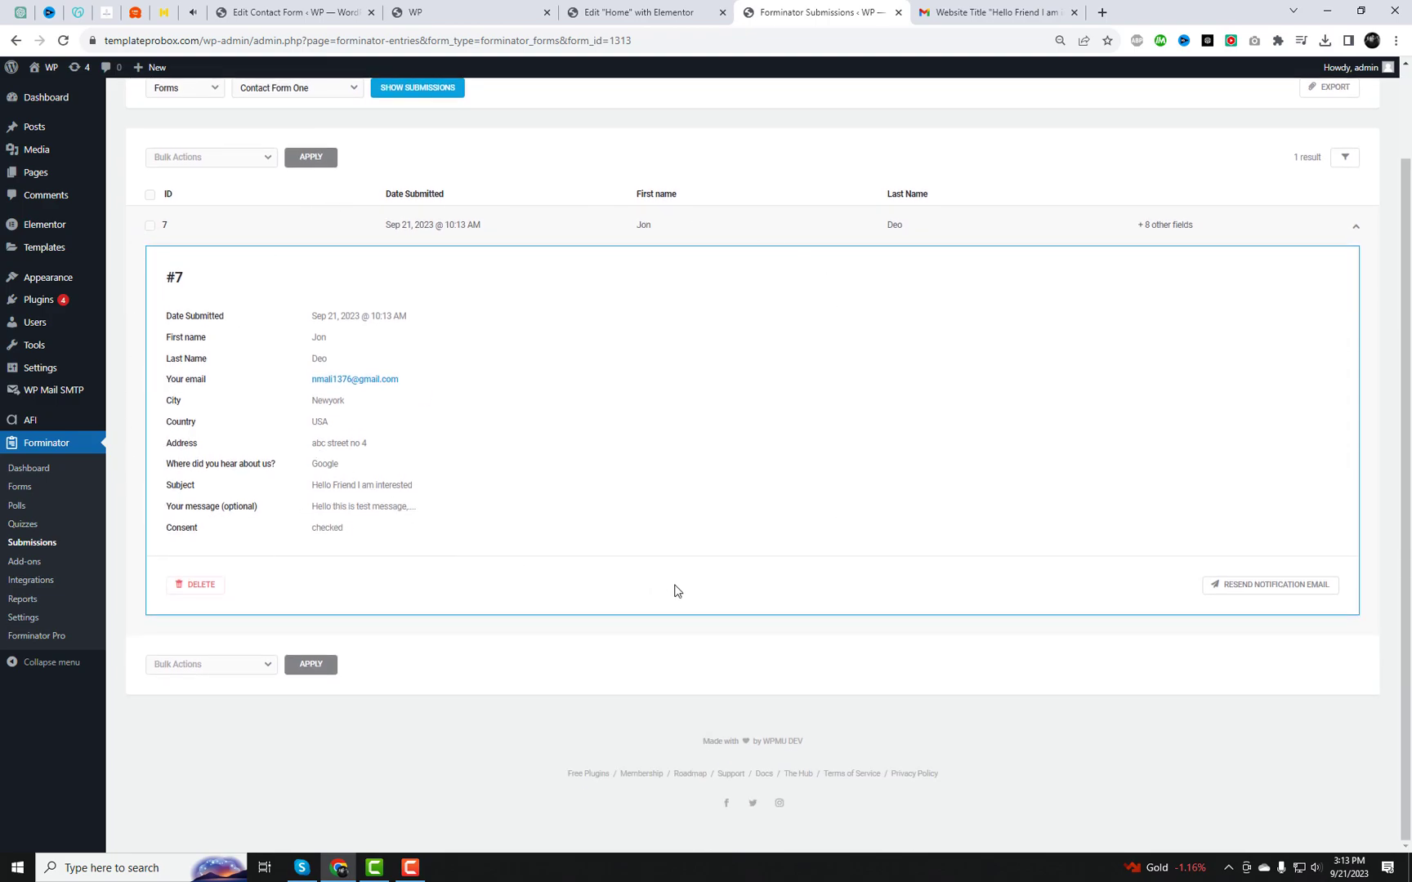
Return to the live home page and look over the embedded contact form.
left_click(513, 16)
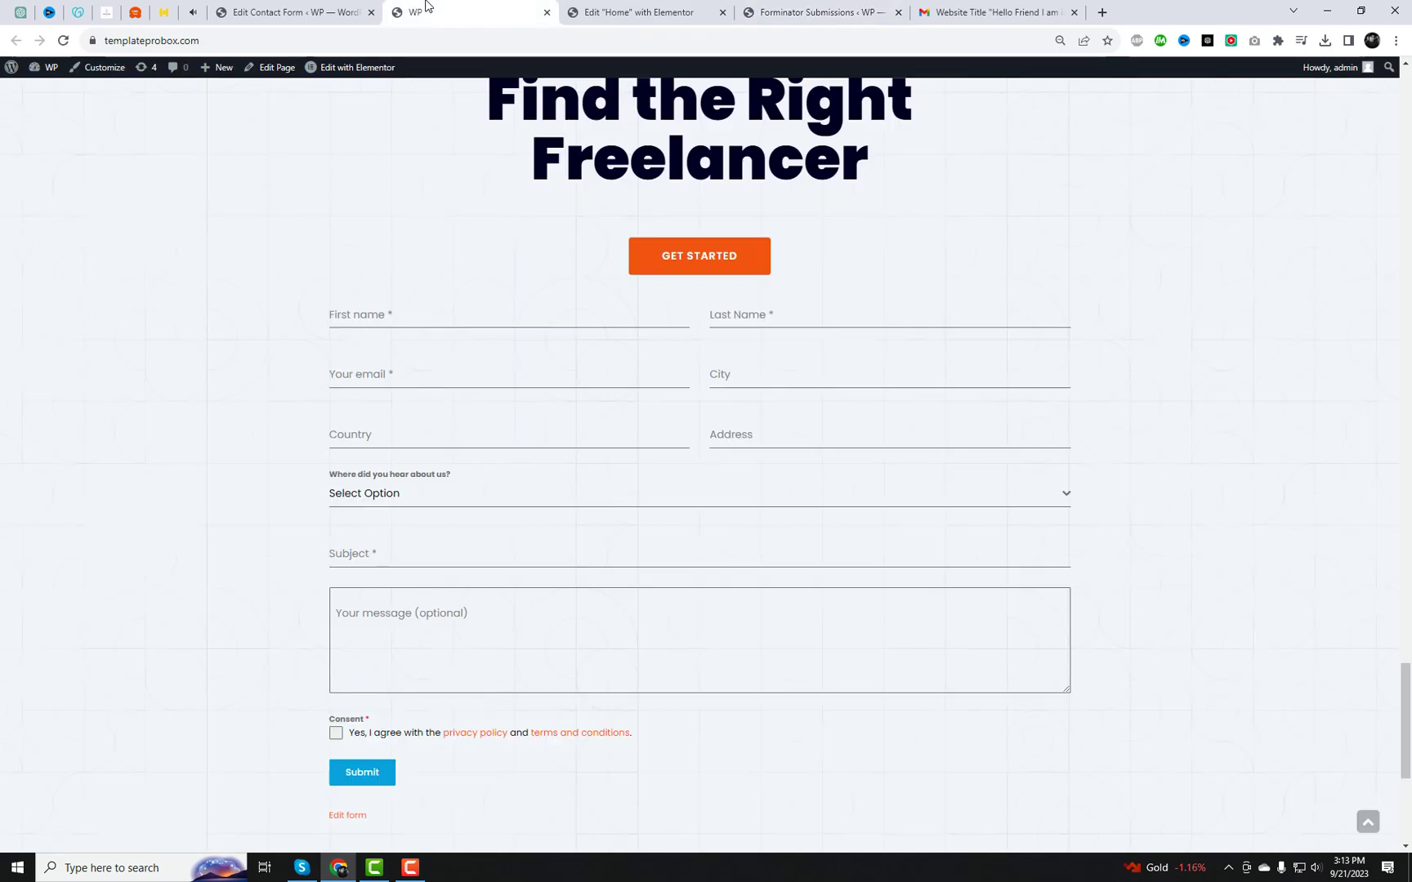
scroll(1125, 505, "down", 1)
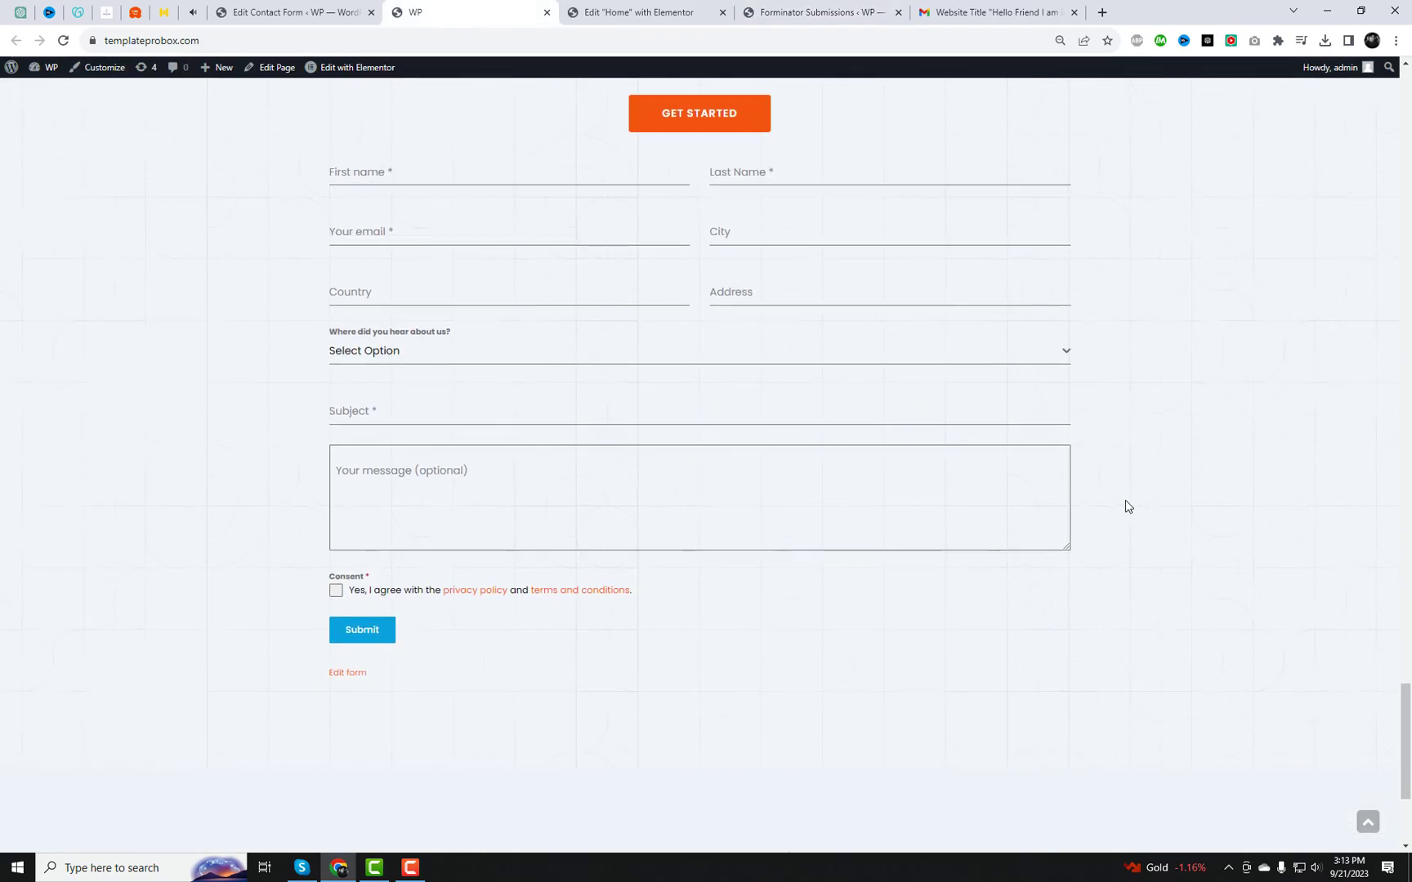
scroll(1125, 504, "up", 1)
scroll(1148, 501, "up", 2)
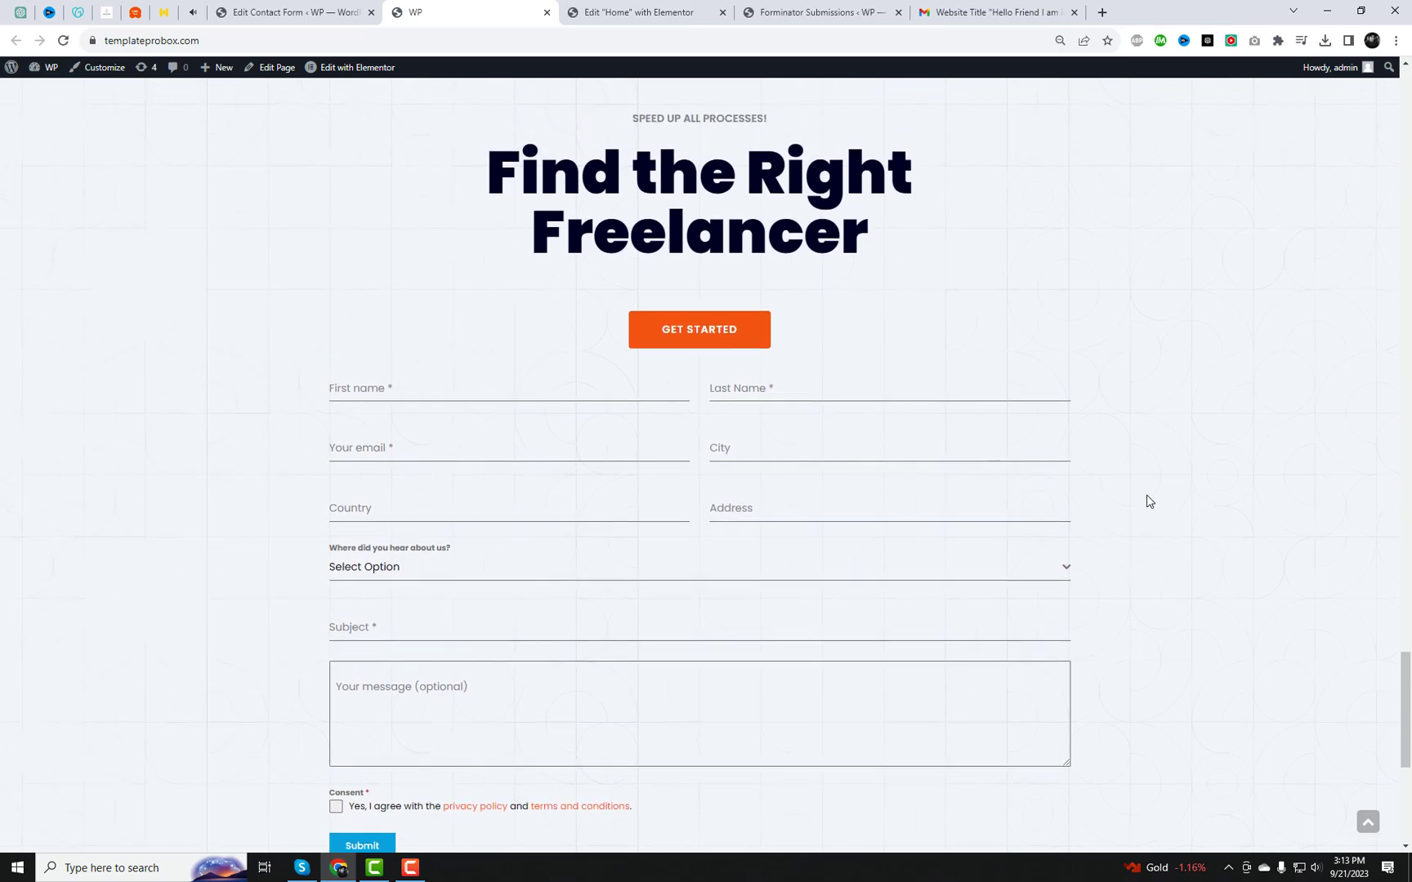